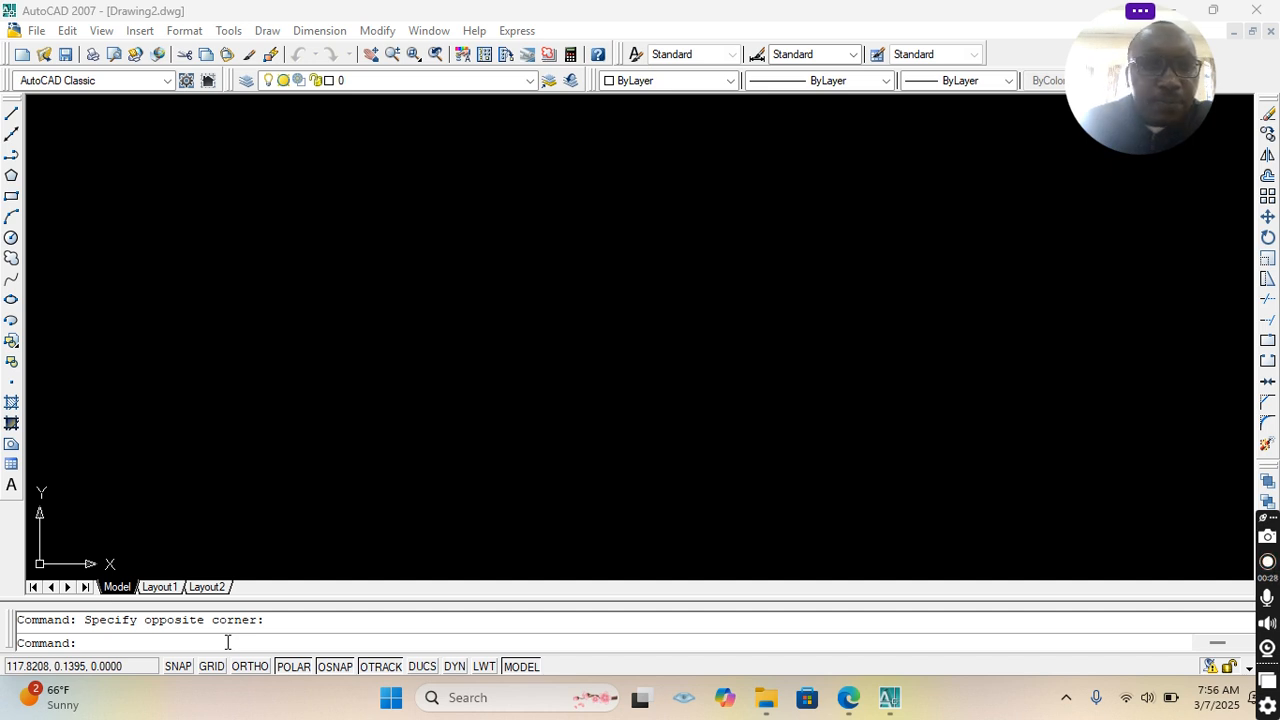
Step: Zoom the view to show the entire drawing area using the All option
{"action": "left_click", "coordinate": [227, 642]}
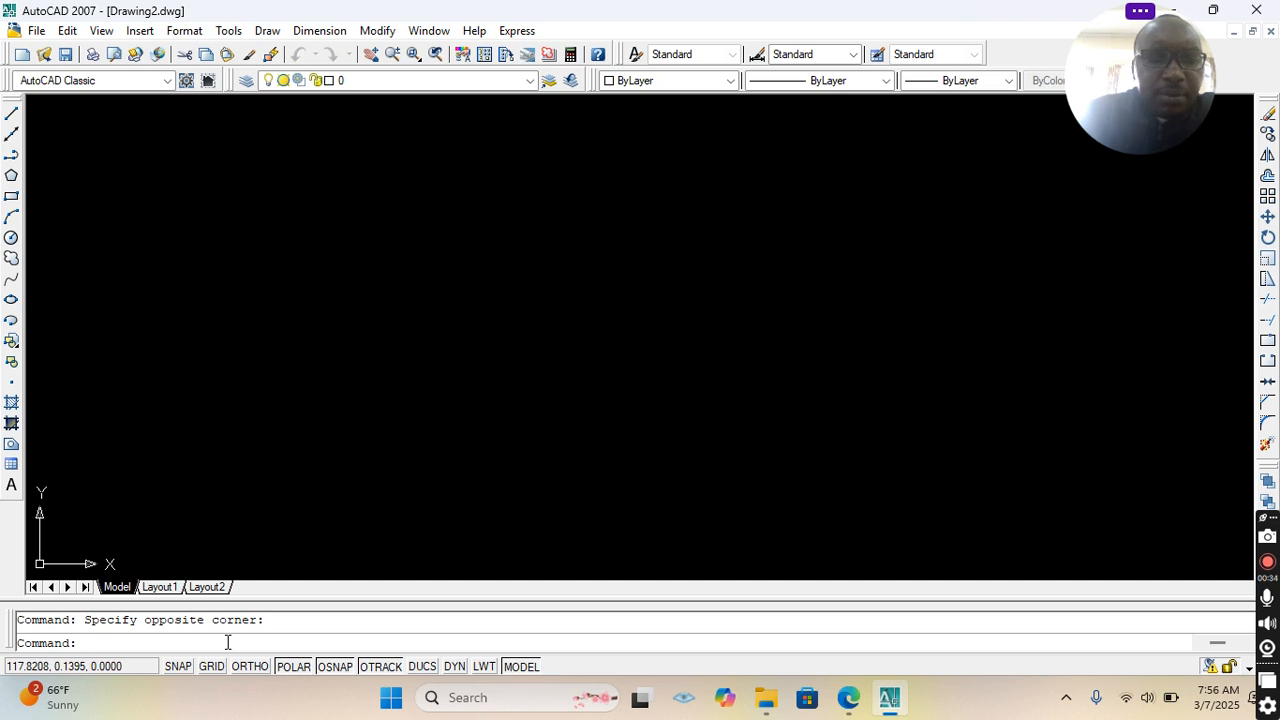
{"action": "type", "text": "zoom"}
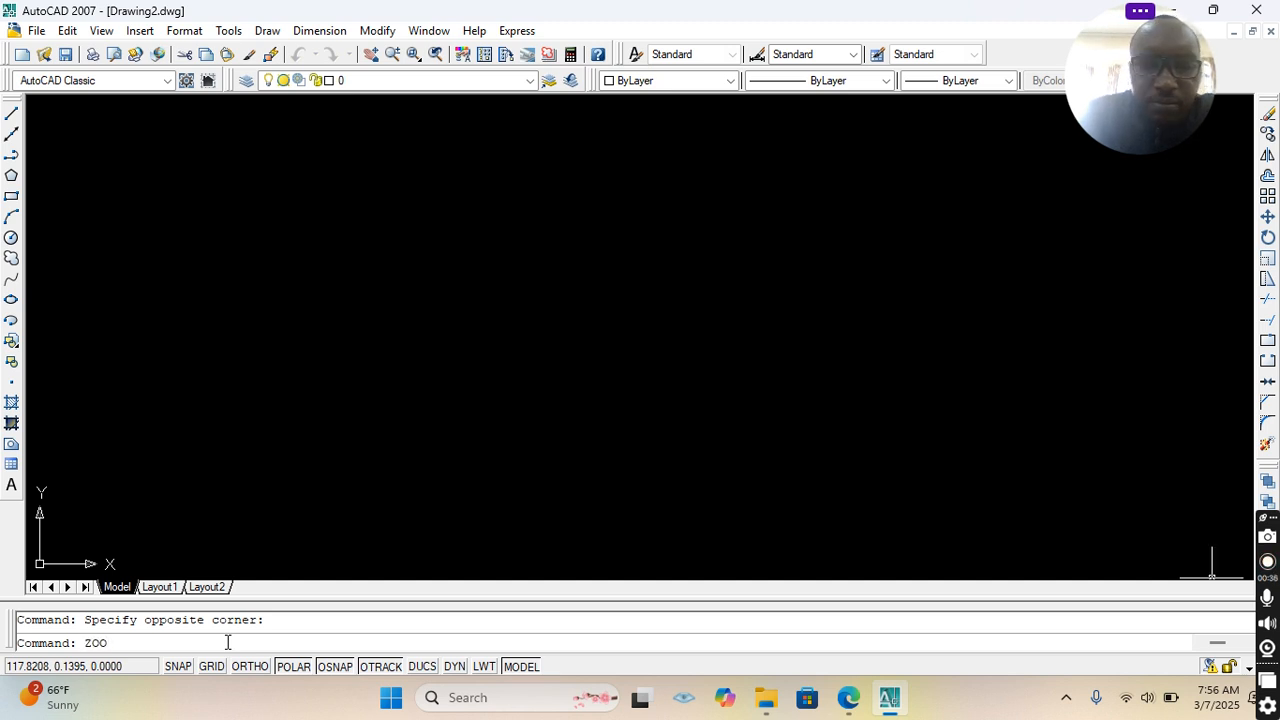
{"action": "key", "text": "Return"}
{"action": "type", "text": "all"}
{"action": "key", "text": "Return"}
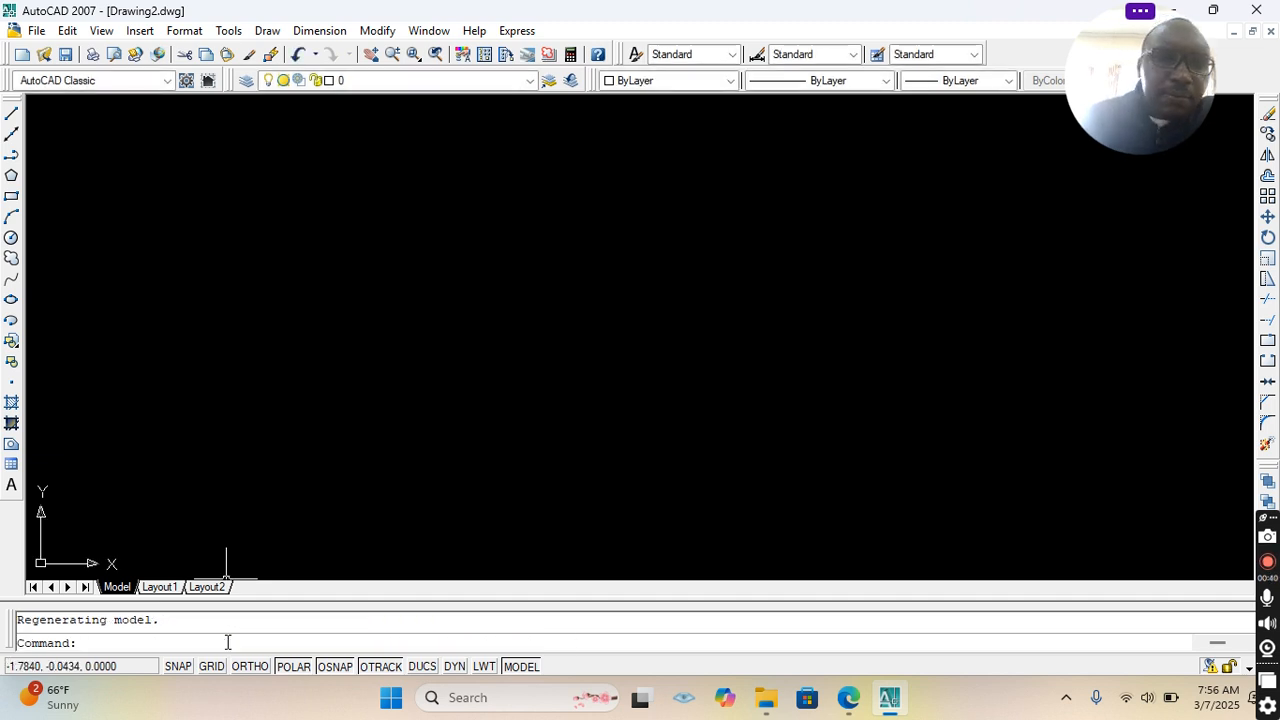
Step: Turn on snap and the grid, and turn off polar tracking
{"action": "left_click", "coordinate": [178, 666]}
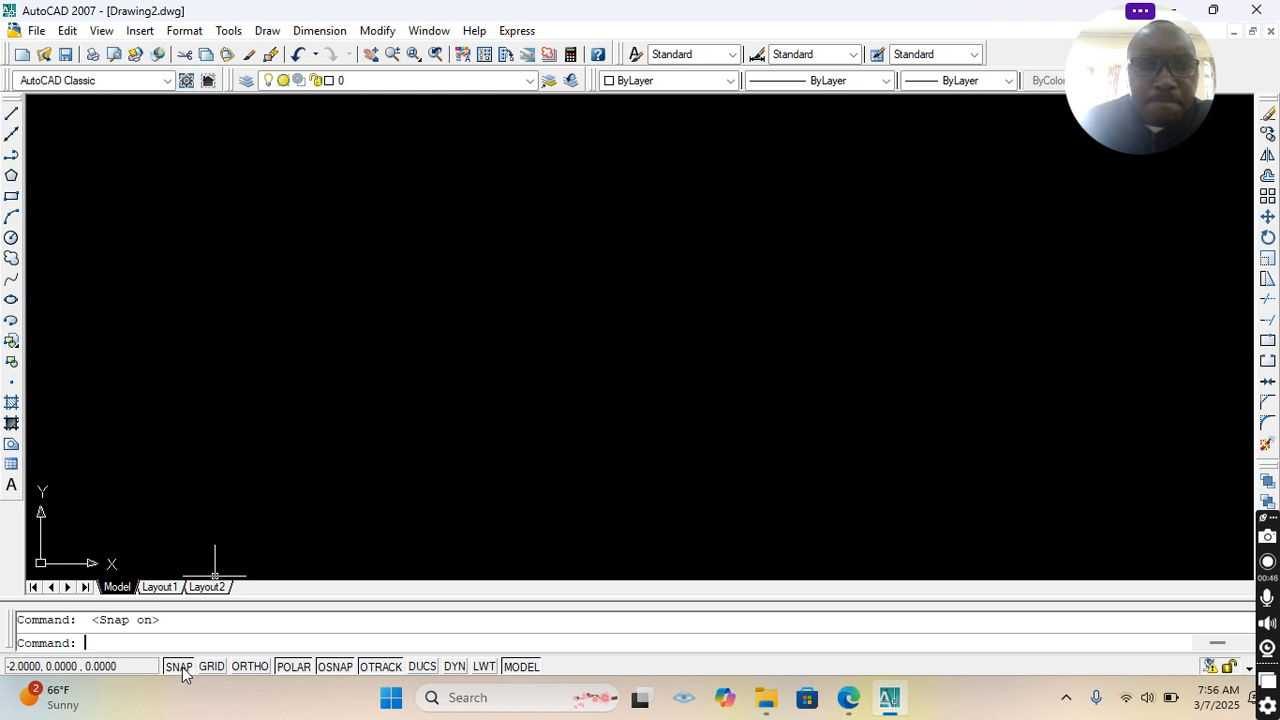
{"action": "left_click", "coordinate": [211, 667]}
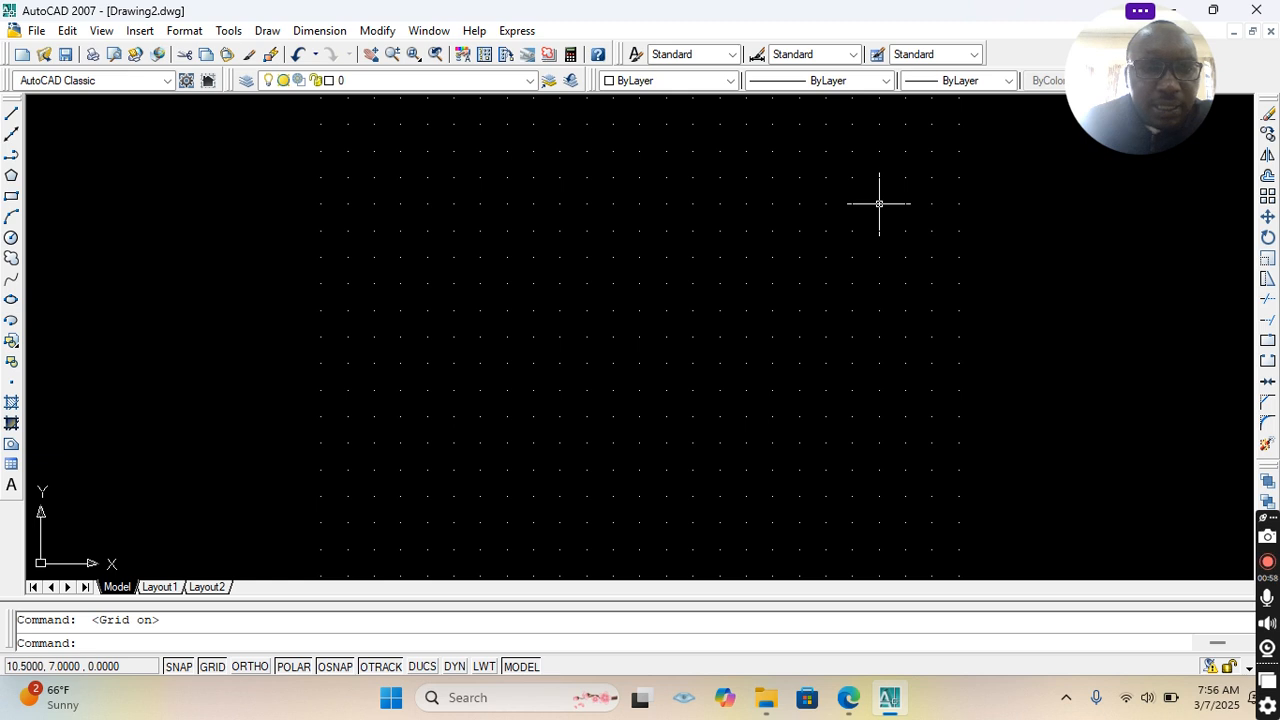
{"action": "left_click", "coordinate": [302, 667]}
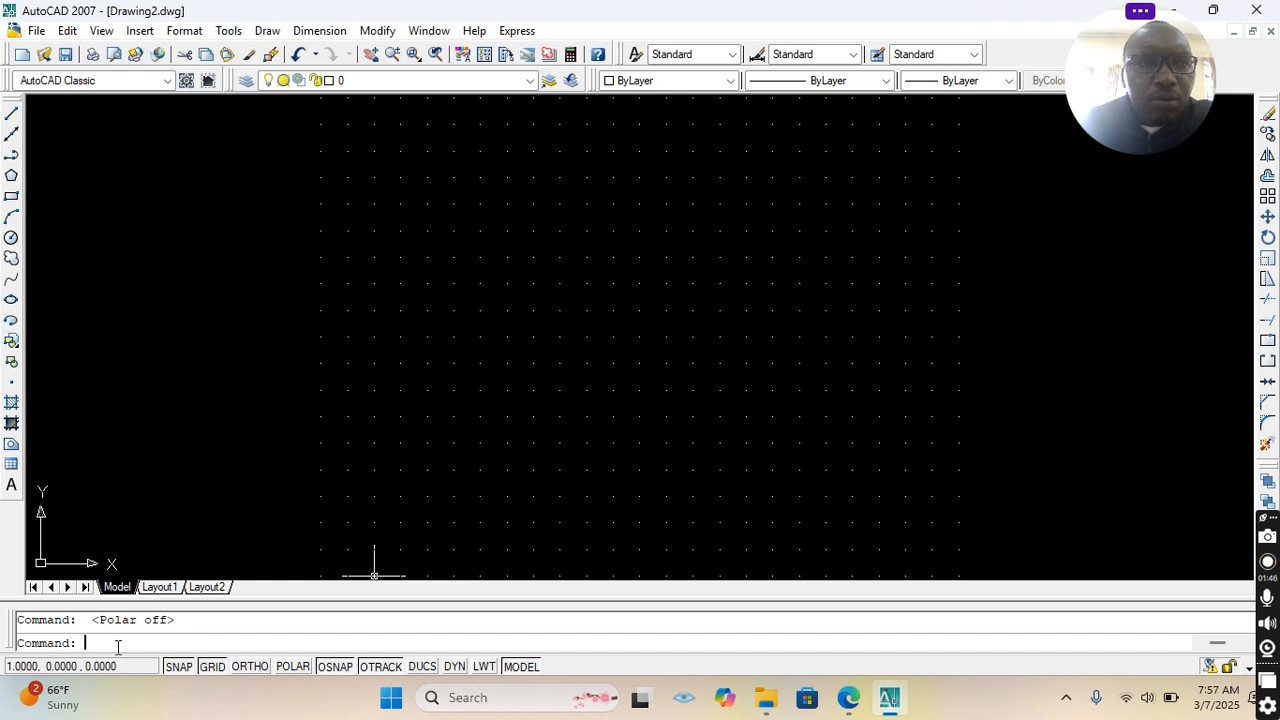
Step: With ortho mode on, draw a horizontal line about 3.5 units long from (0.5, 7) to (4, 7)
{"action": "left_click", "coordinate": [12, 124]}
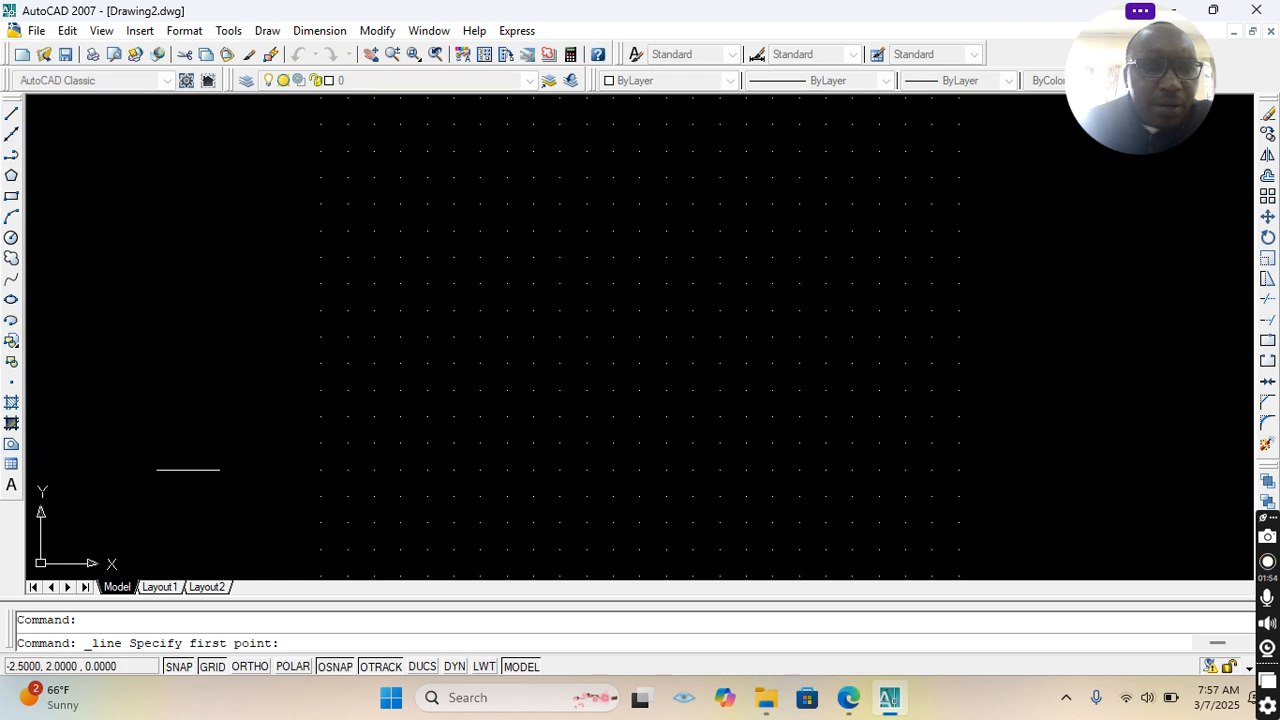
{"action": "left_click", "coordinate": [258, 668]}
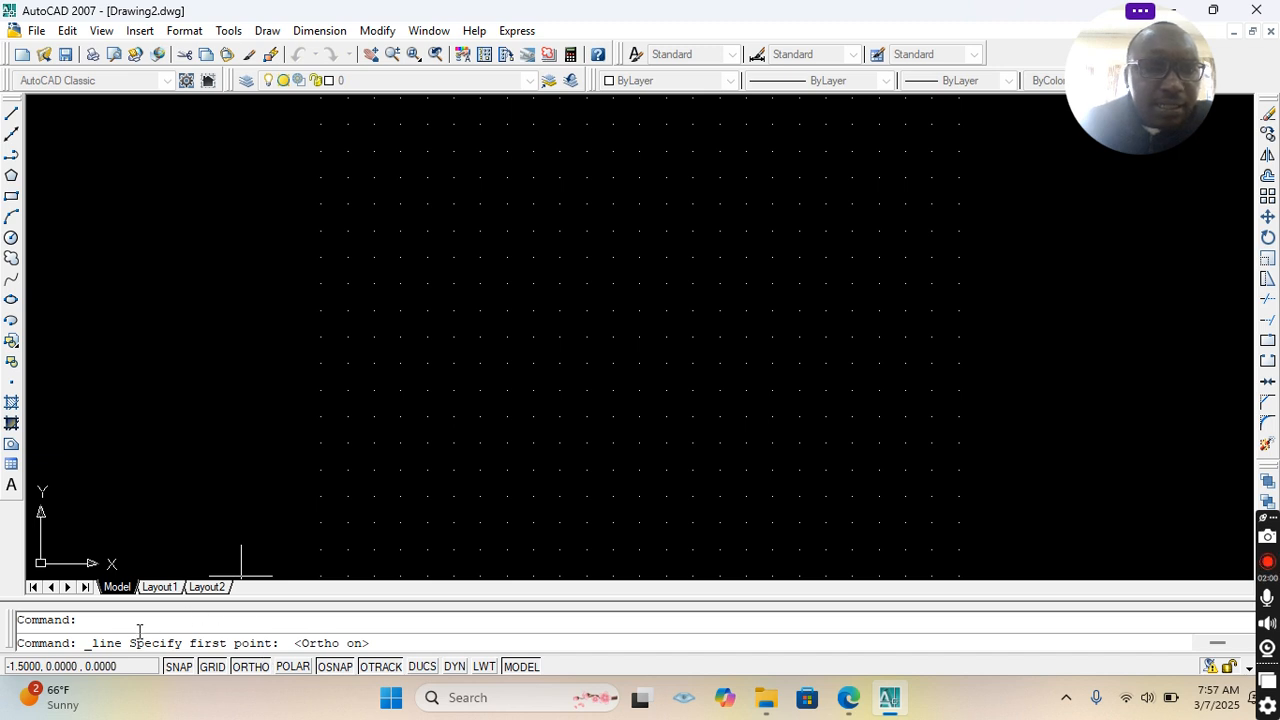
{"action": "left_click", "coordinate": [348, 203]}
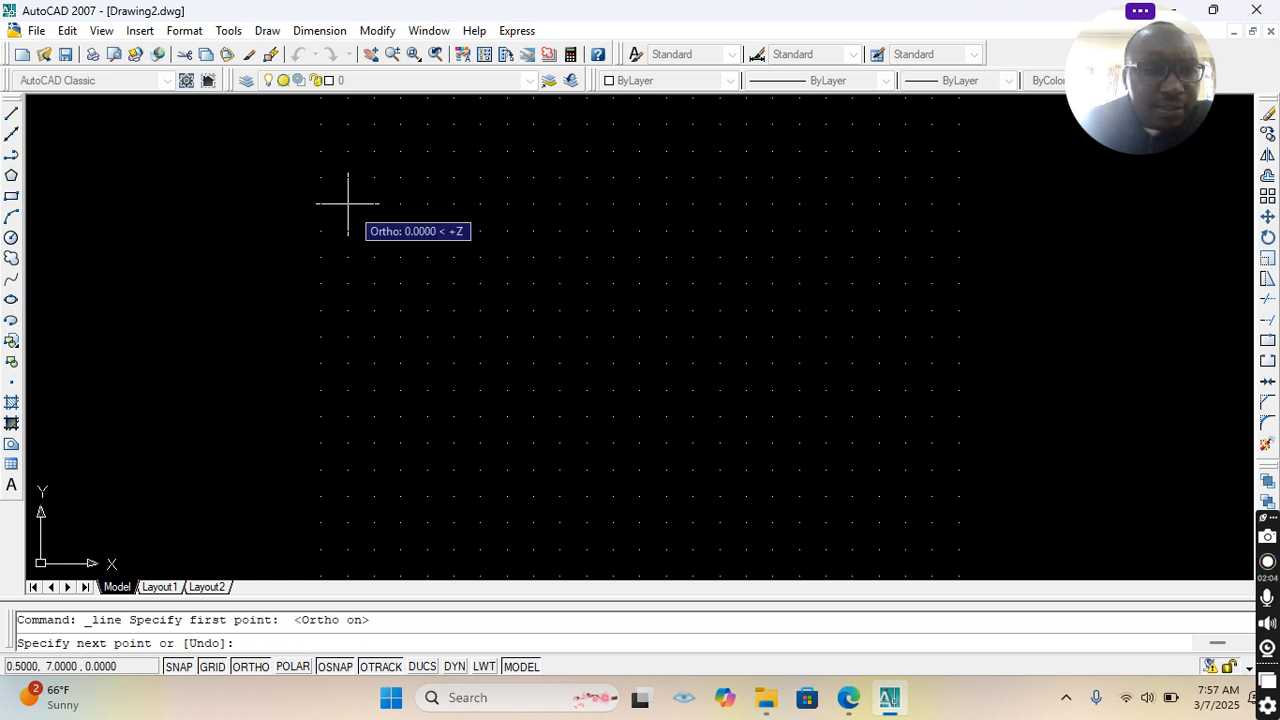
{"action": "left_click", "coordinate": [533, 203]}
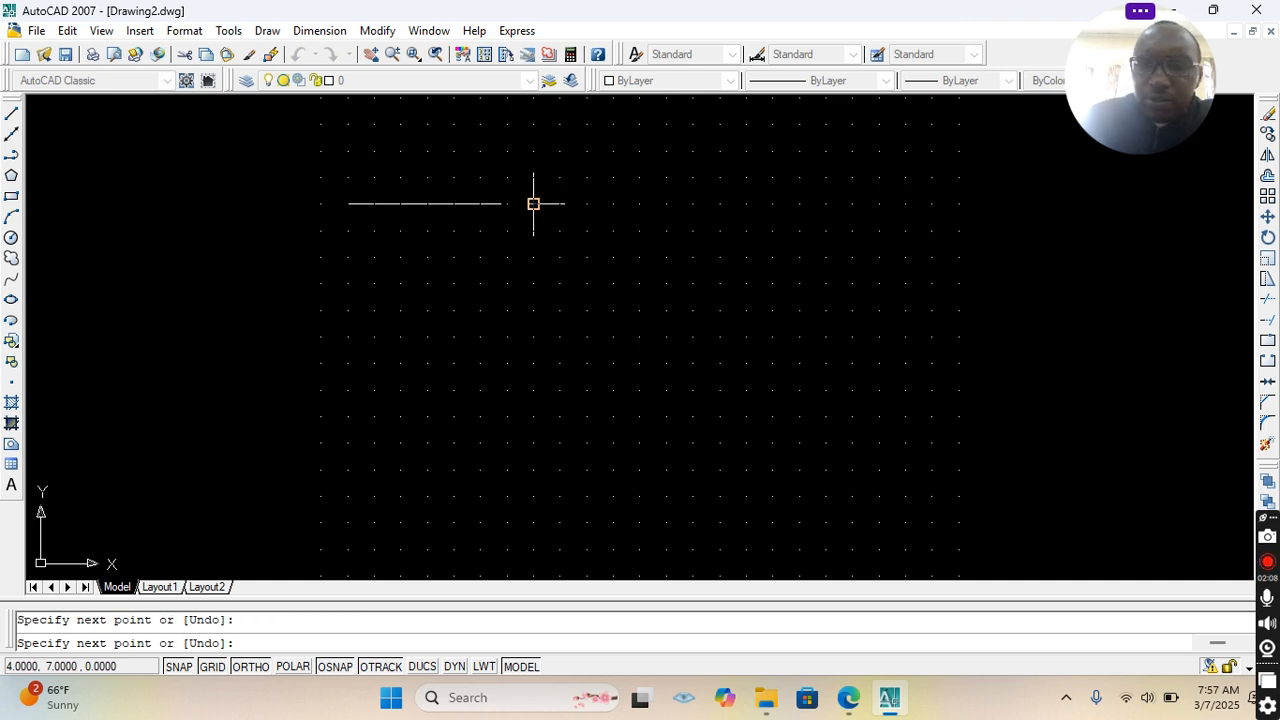
{"action": "key", "text": "Return"}
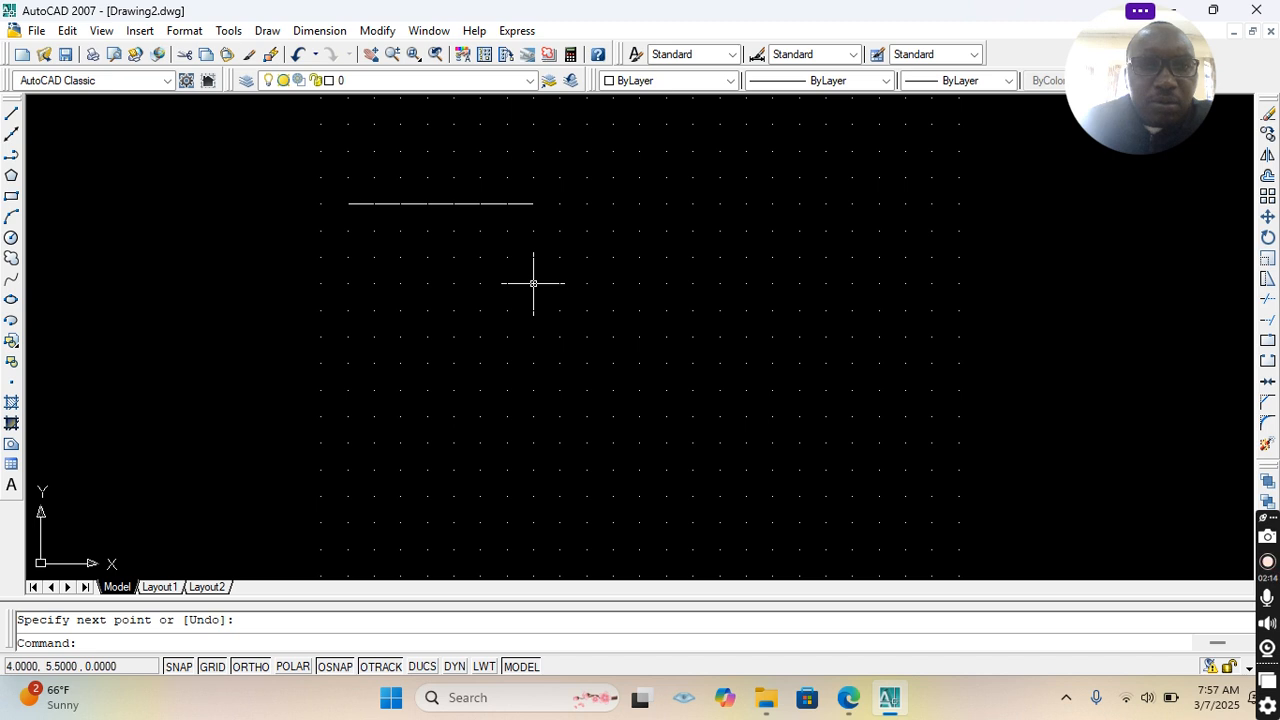
{"action": "scroll", "coordinate": [450, 229], "scroll_direction": "up", "scroll_amount": 2}
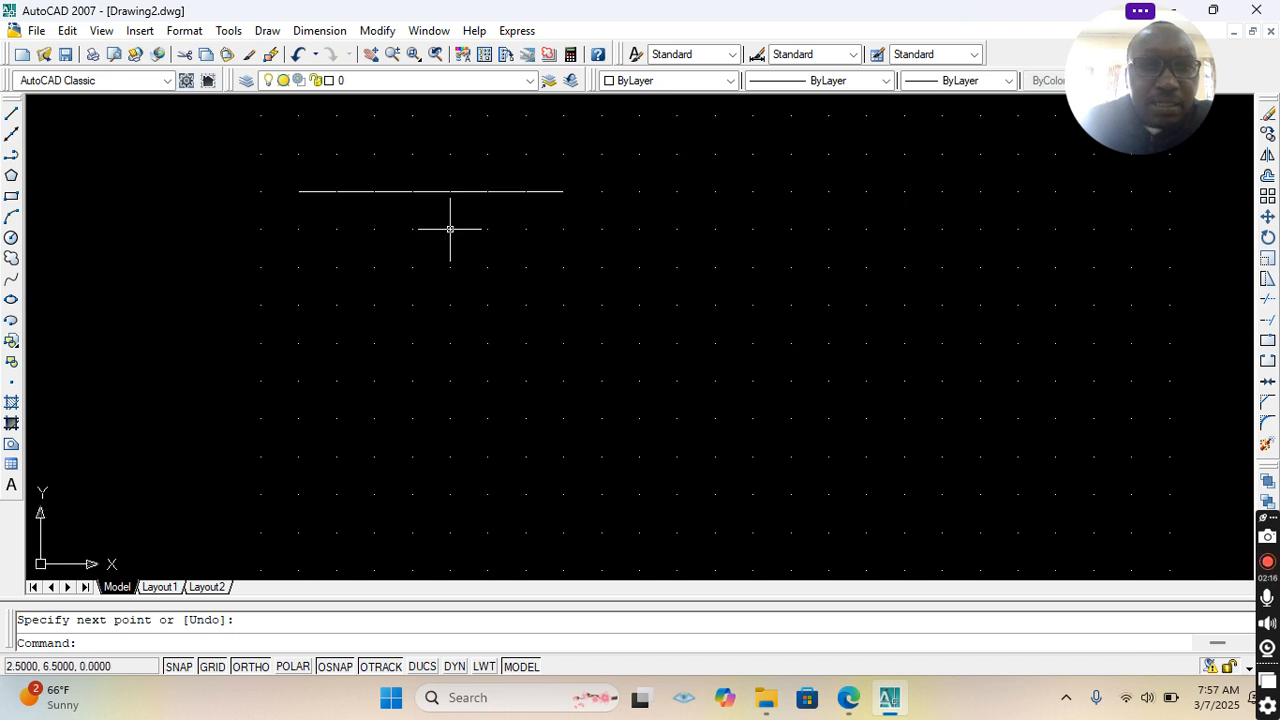
{"action": "scroll", "coordinate": [450, 229], "scroll_direction": "up", "scroll_amount": 2}
{"action": "scroll", "coordinate": [445, 228], "scroll_direction": "up", "scroll_amount": 3}
{"action": "scroll", "coordinate": [445, 228], "scroll_direction": "down", "scroll_amount": 4}
{"action": "scroll", "coordinate": [445, 228], "scroll_direction": "up", "scroll_amount": 3}
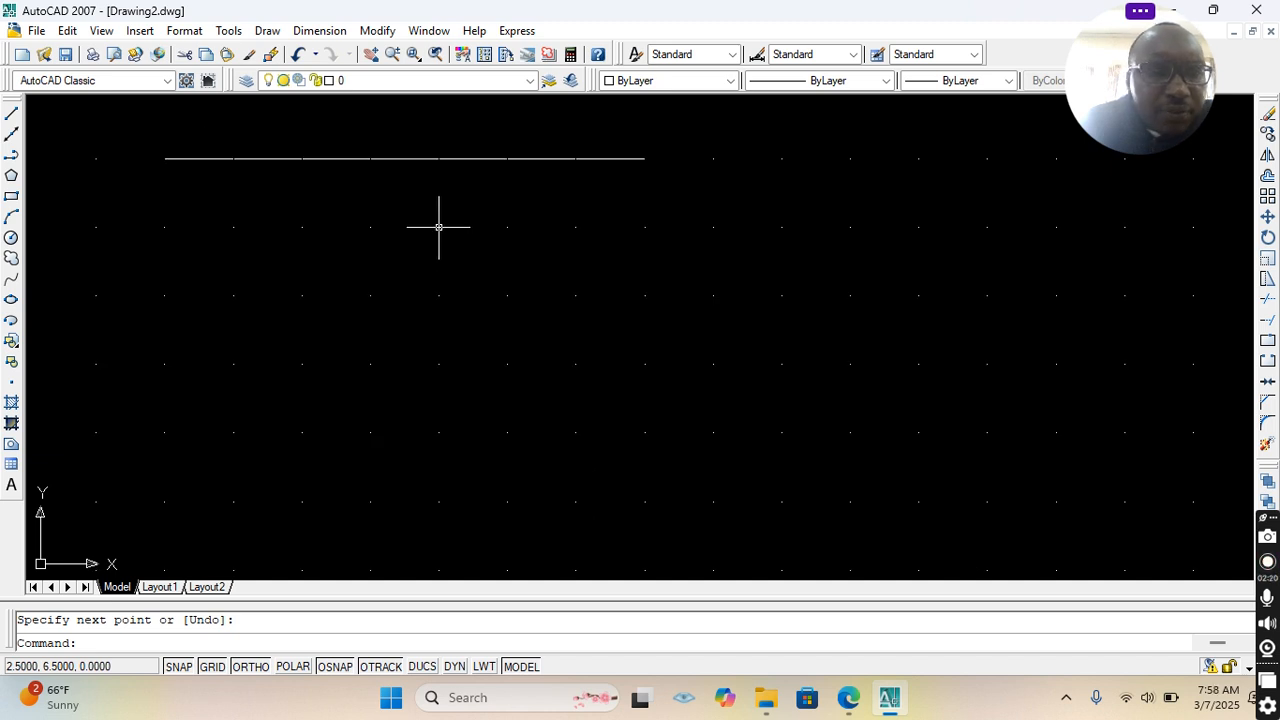
{"action": "scroll", "coordinate": [437, 223], "scroll_direction": "up", "scroll_amount": 2}
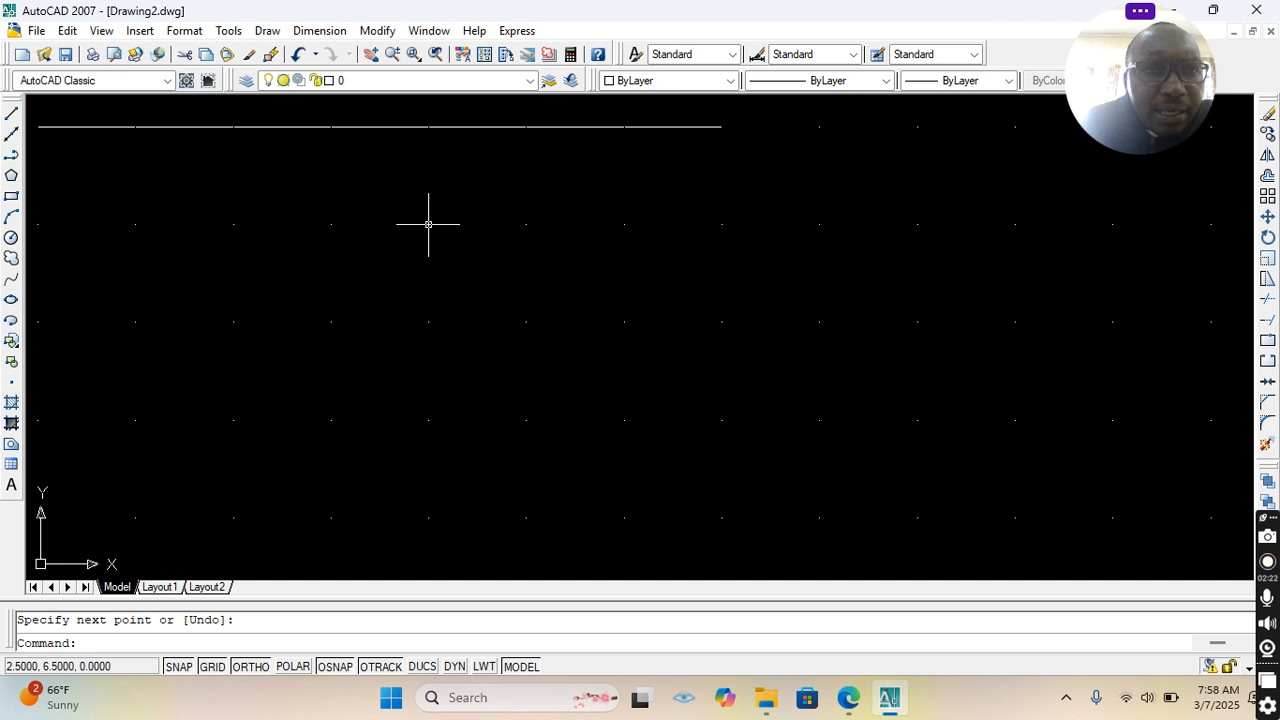
{"action": "scroll", "coordinate": [440, 226], "scroll_direction": "down", "scroll_amount": 5}
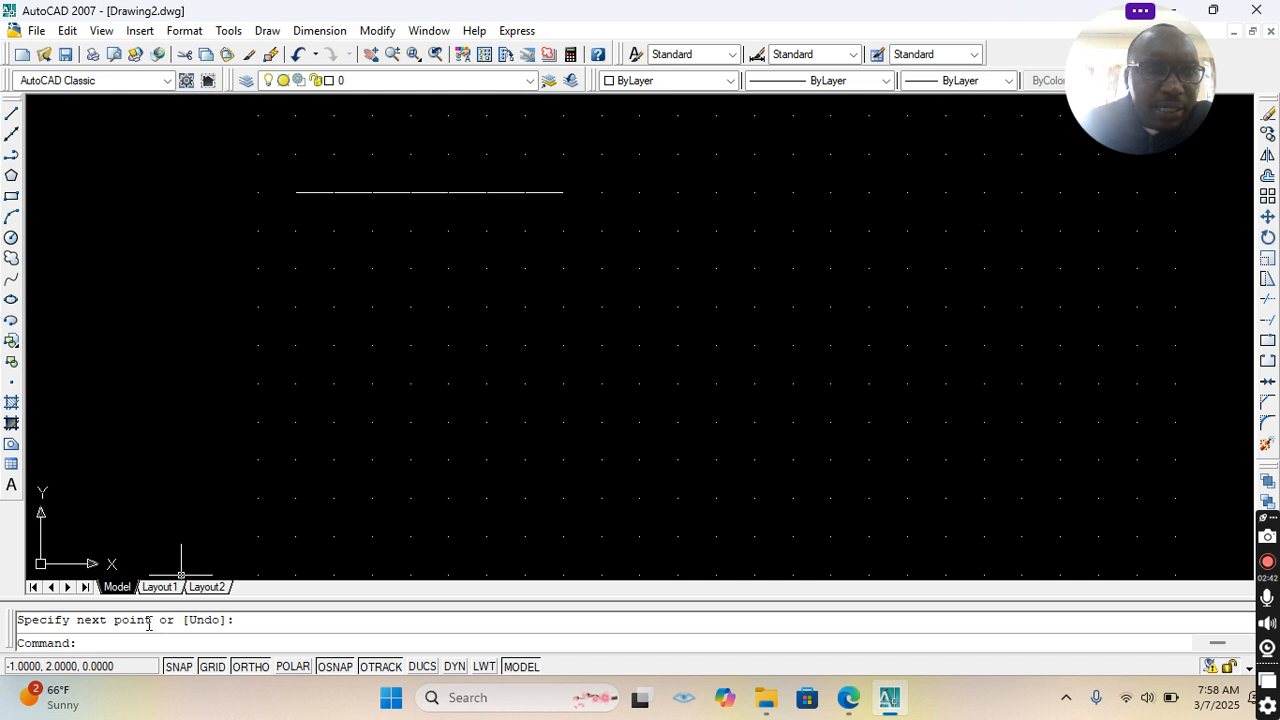
Step: Create a new layer named OBJECT LINE
{"action": "left_click", "coordinate": [246, 82]}
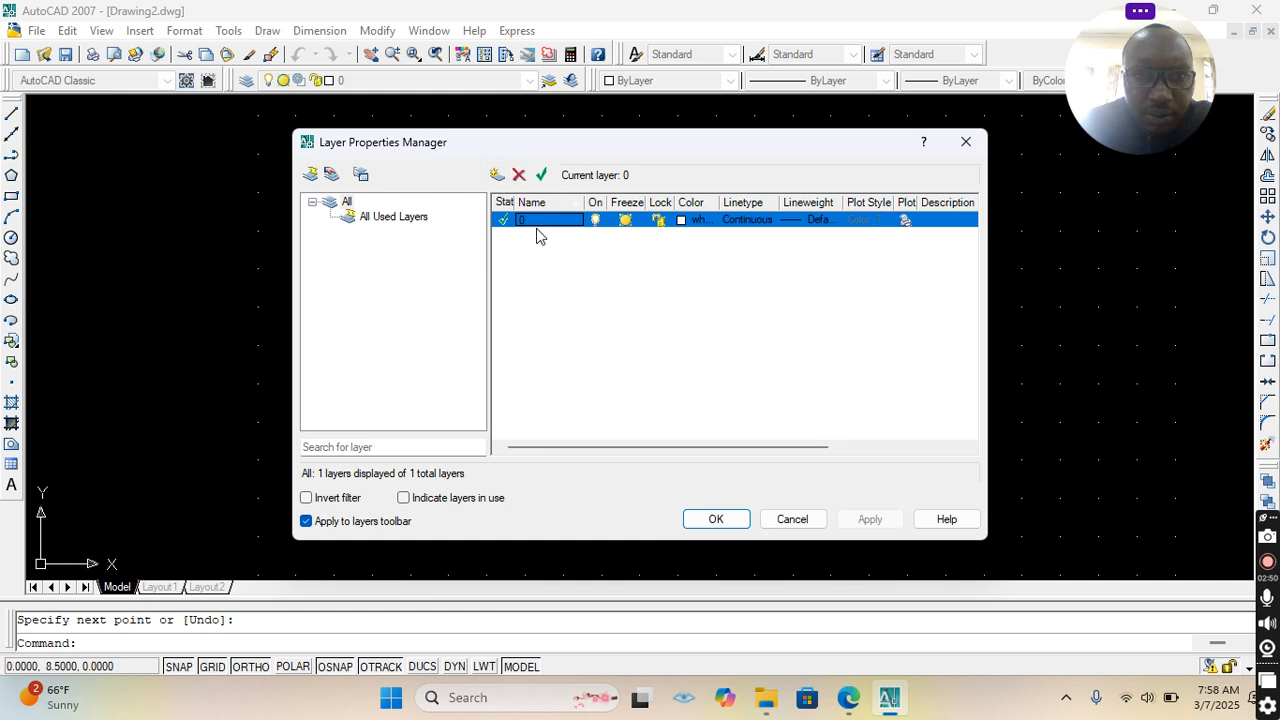
{"action": "left_click", "coordinate": [497, 176]}
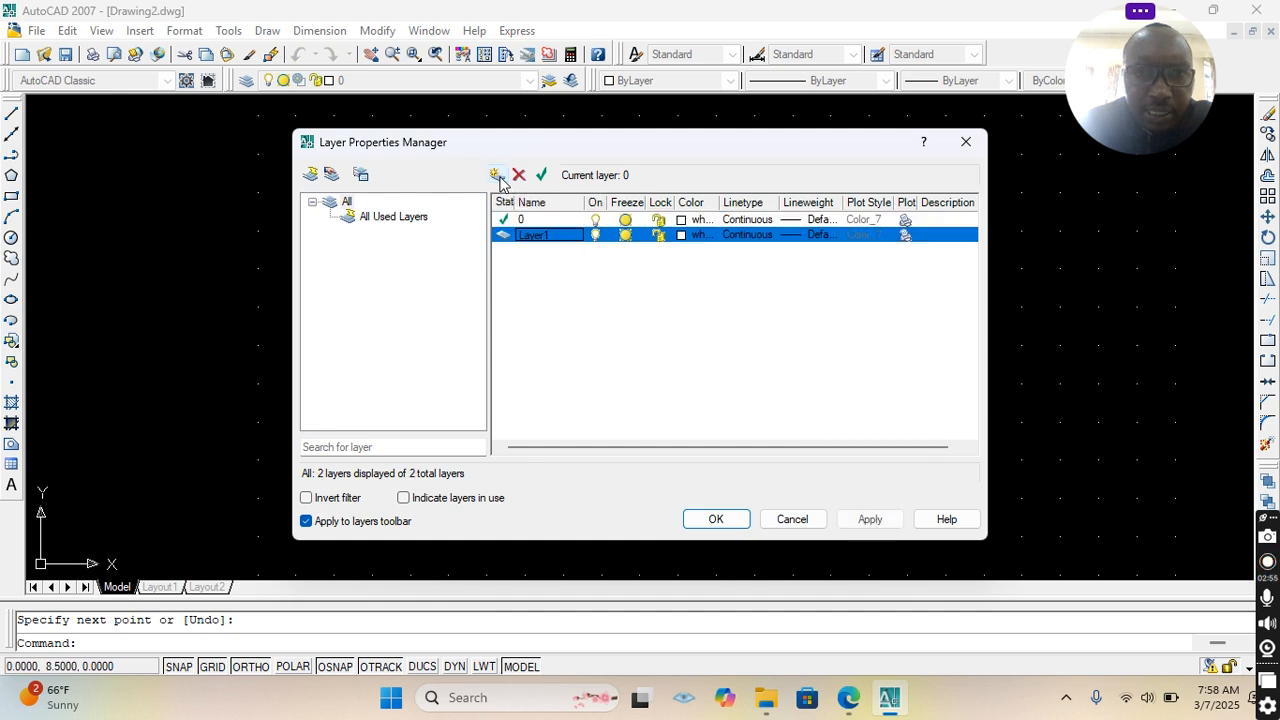
{"action": "double_click", "coordinate": [548, 235]}
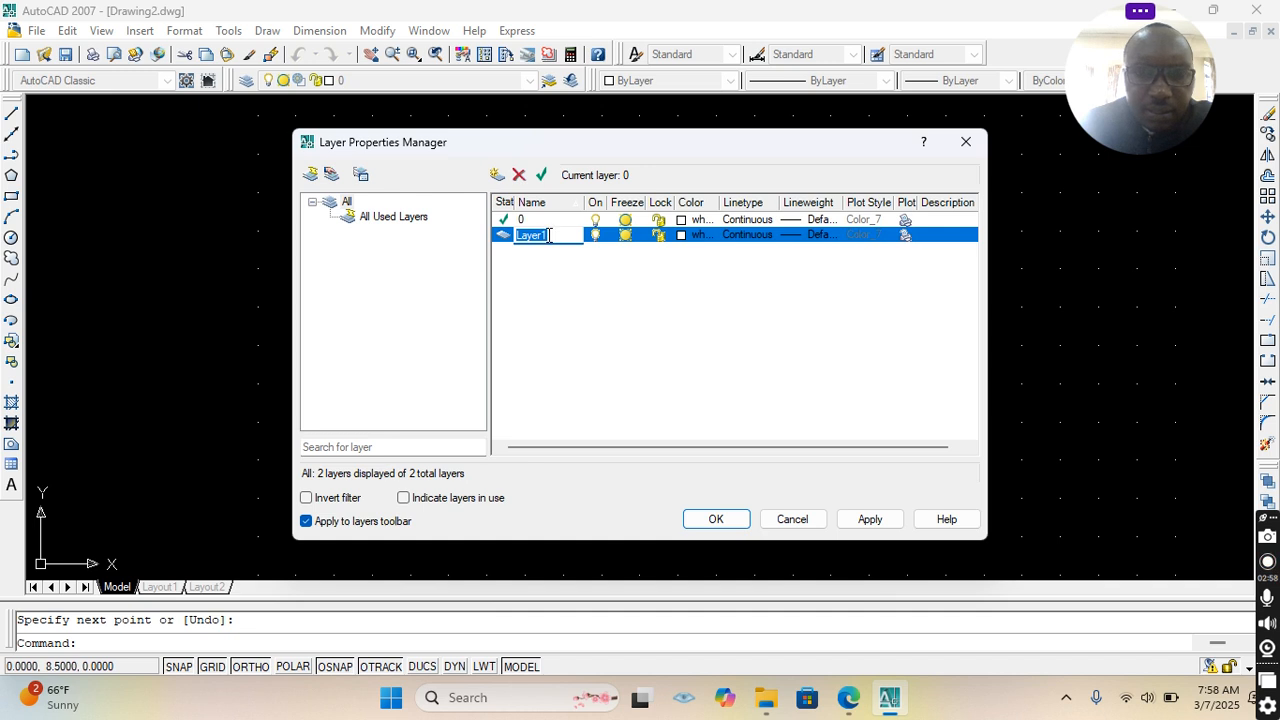
{"action": "key", "text": "BackSpace"}
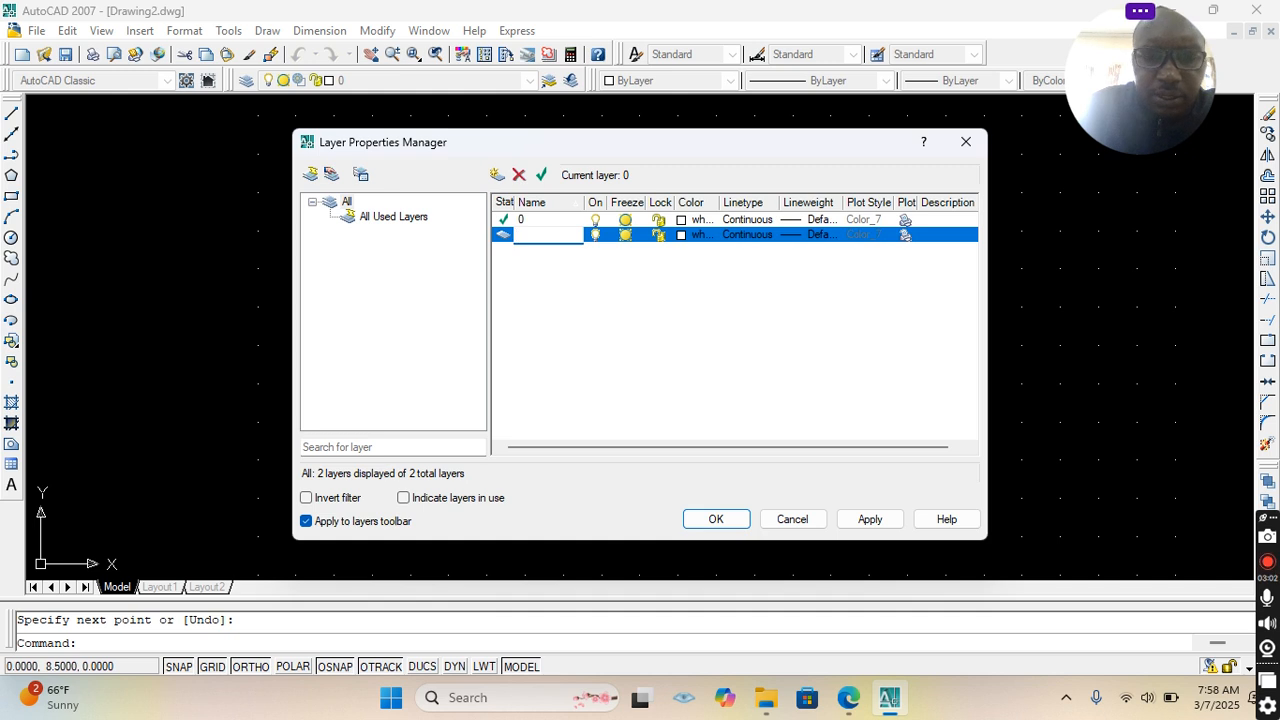
{"action": "type", "text": "OB"}
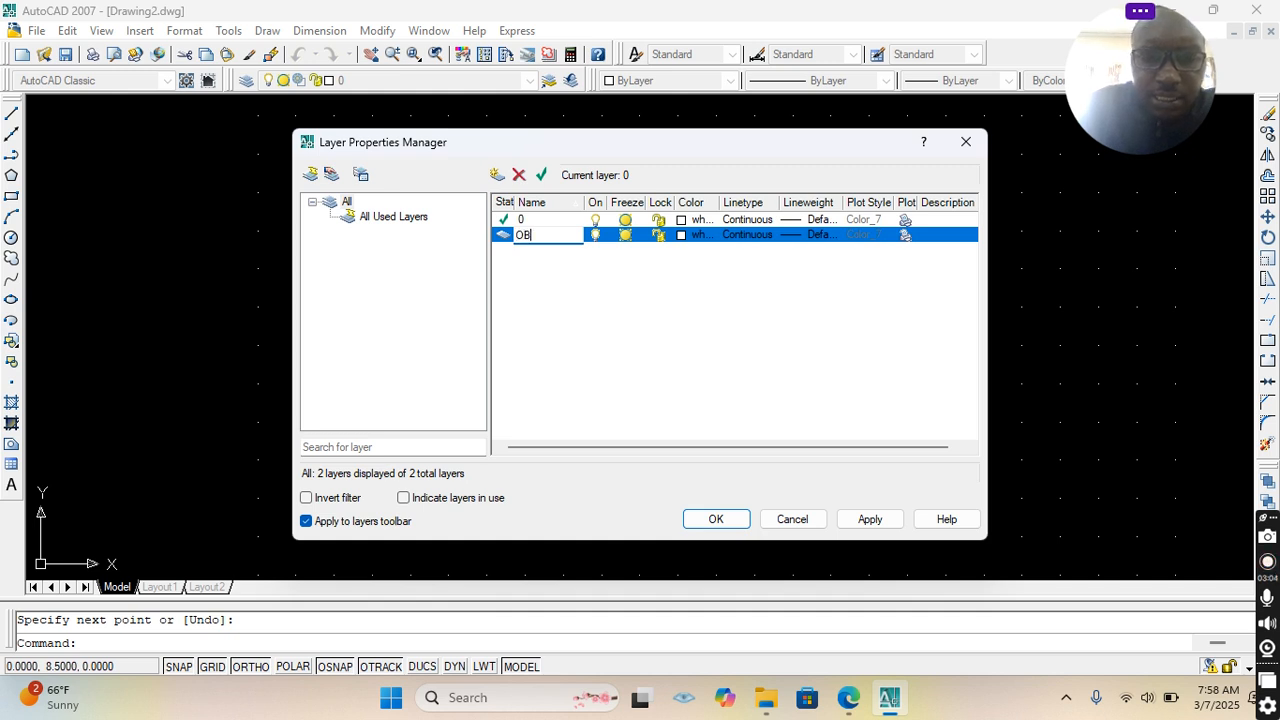
{"action": "type", "text": "JECT LINE"}
{"action": "key", "text": "Return"}
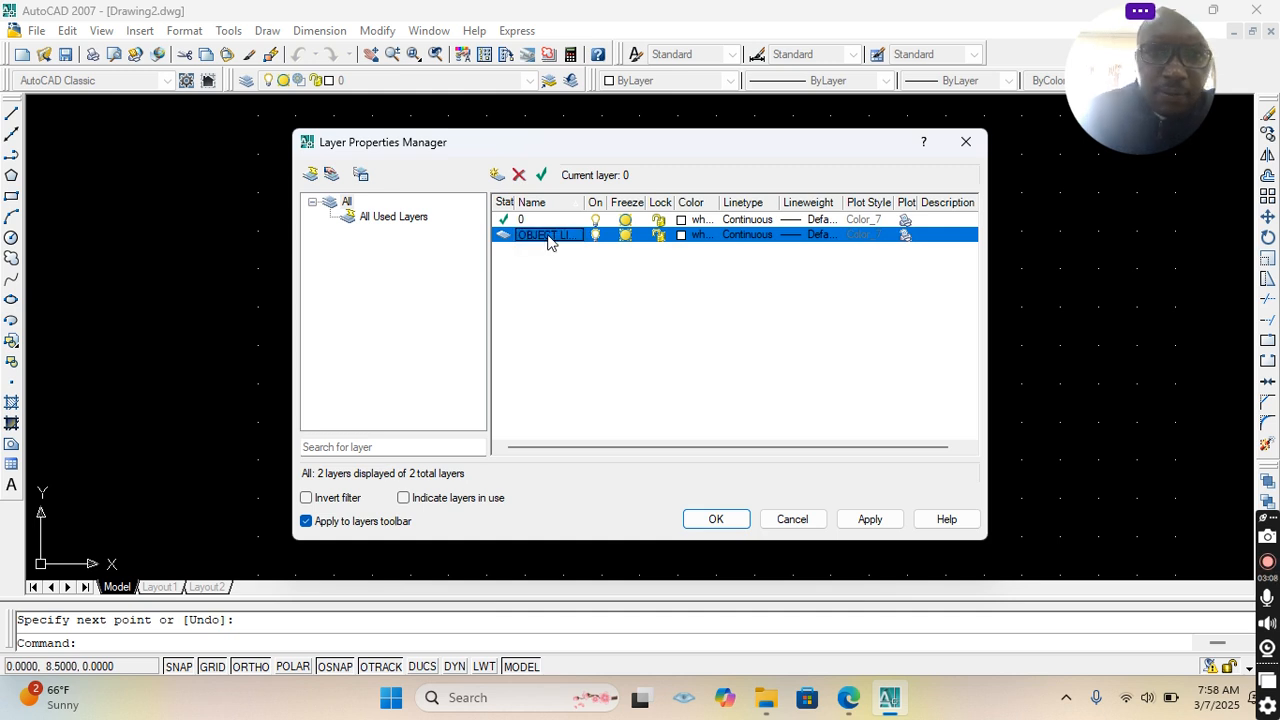
Step: Set the color of the OBJECT LINE layer to blue
{"action": "left_click", "coordinate": [693, 236]}
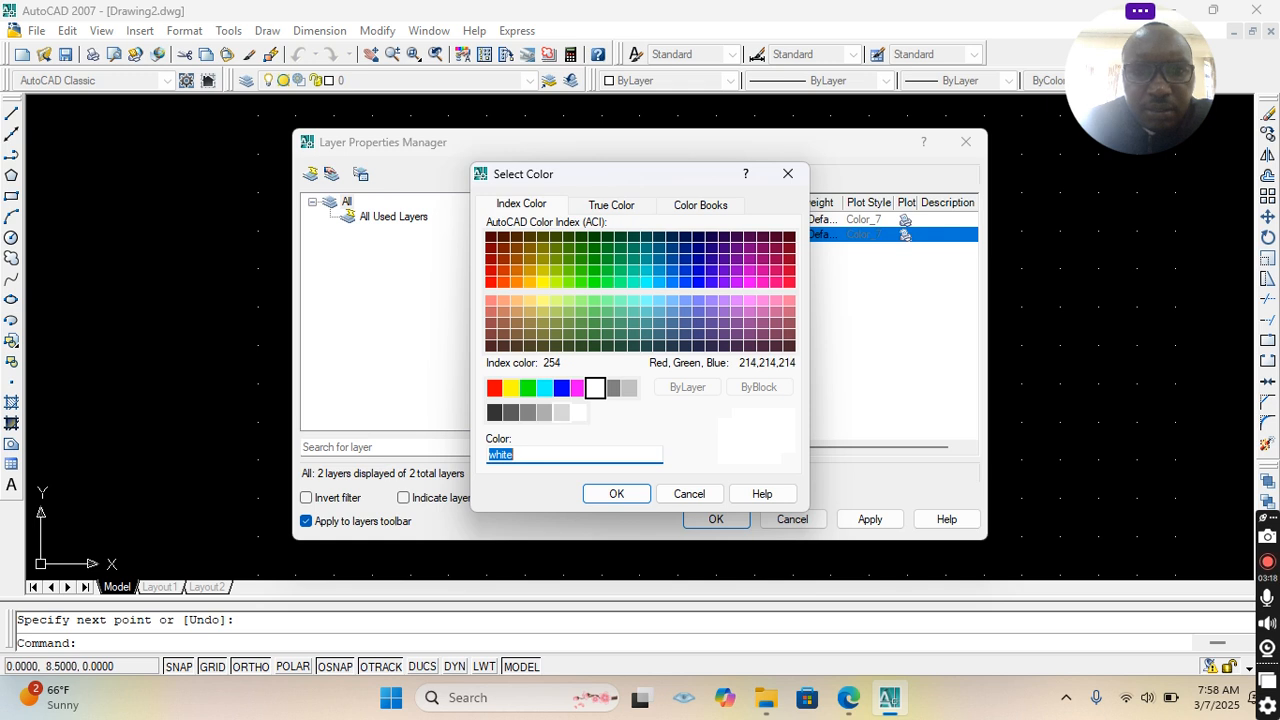
{"action": "left_click", "coordinate": [561, 387]}
{"action": "left_click", "coordinate": [616, 493]}
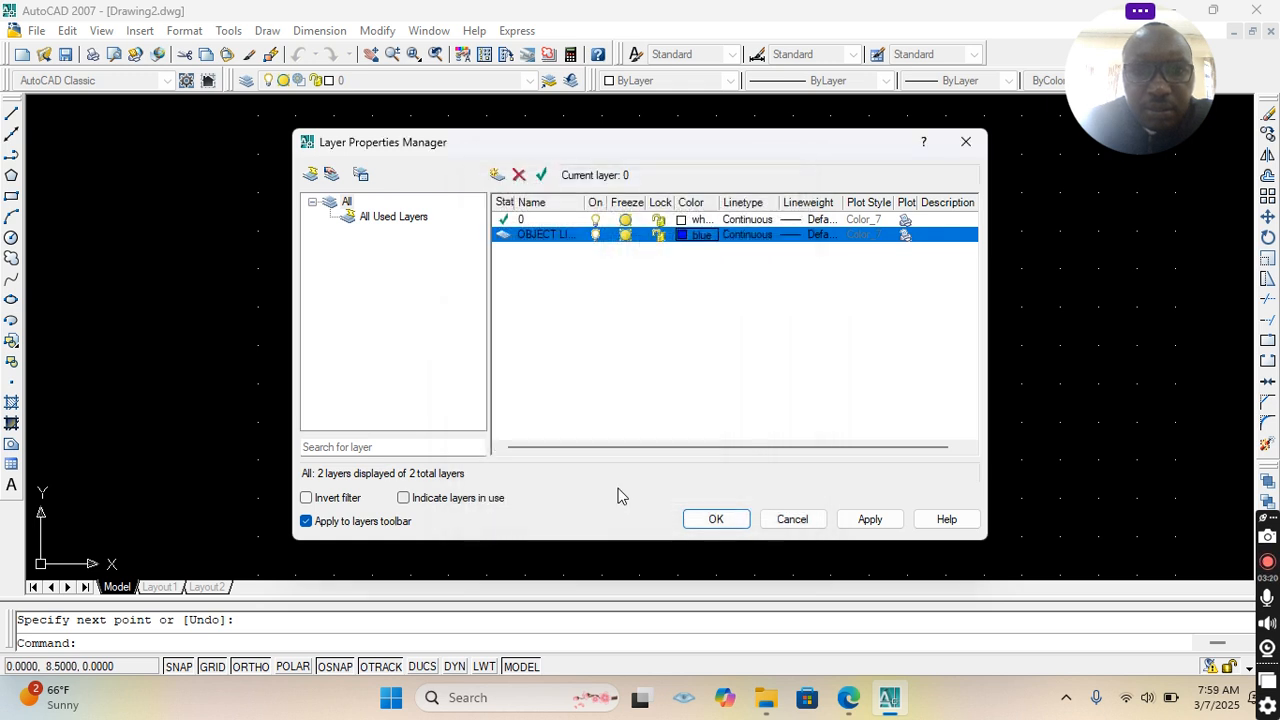
Step: Look through the loadable linetypes in acad.lin without loading any, and keep Continuous for the OBJECT LINE layer
{"action": "left_click", "coordinate": [744, 236]}
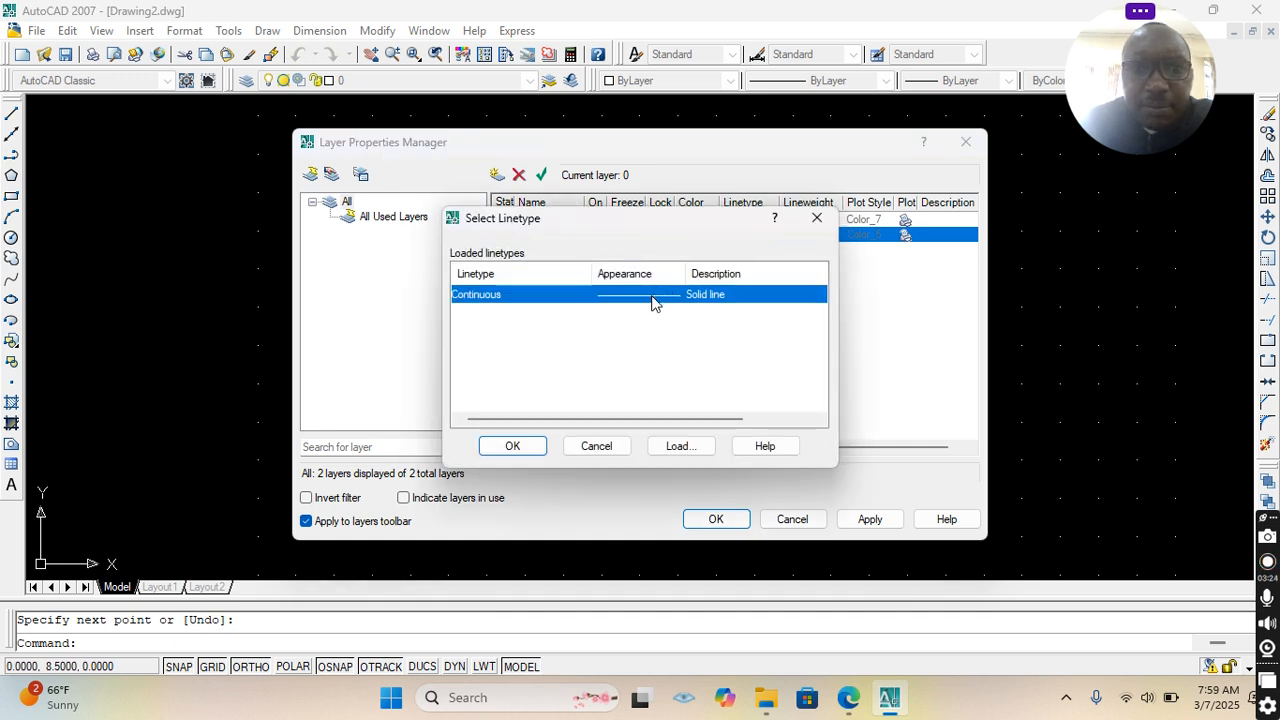
{"action": "left_click", "coordinate": [679, 447]}
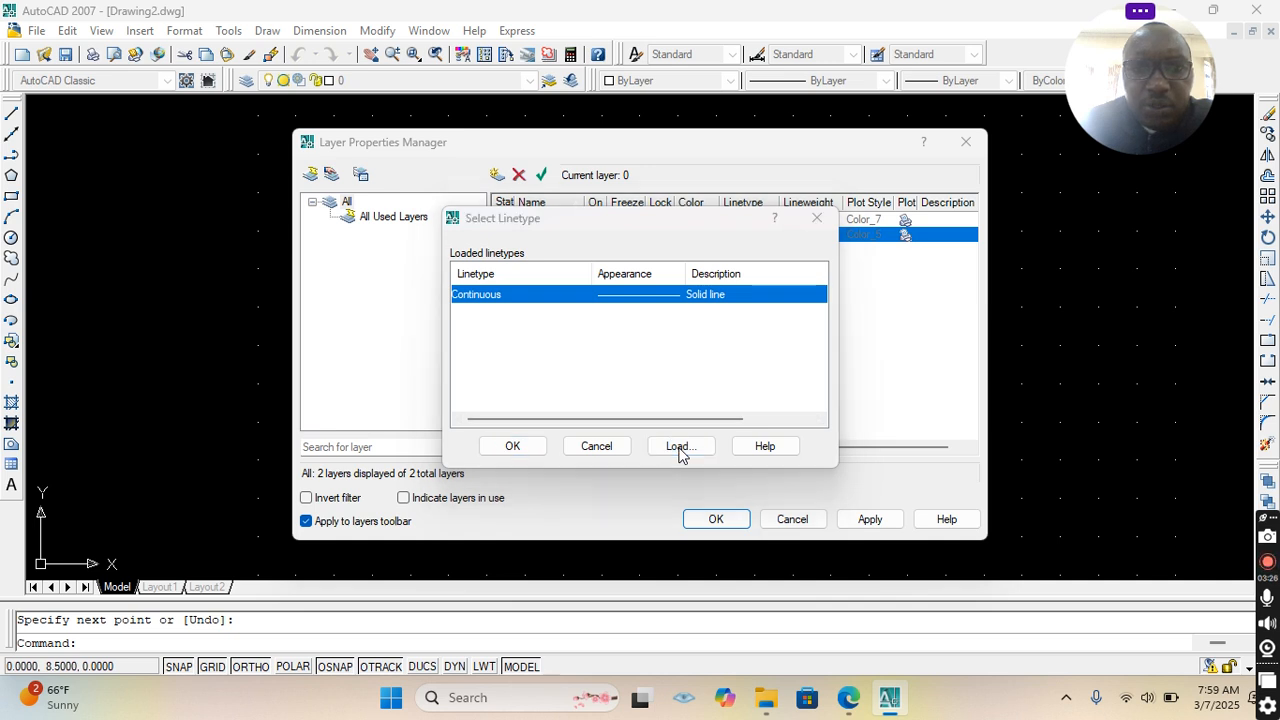
{"action": "scroll", "coordinate": [670, 378], "scroll_direction": "down", "scroll_amount": 5}
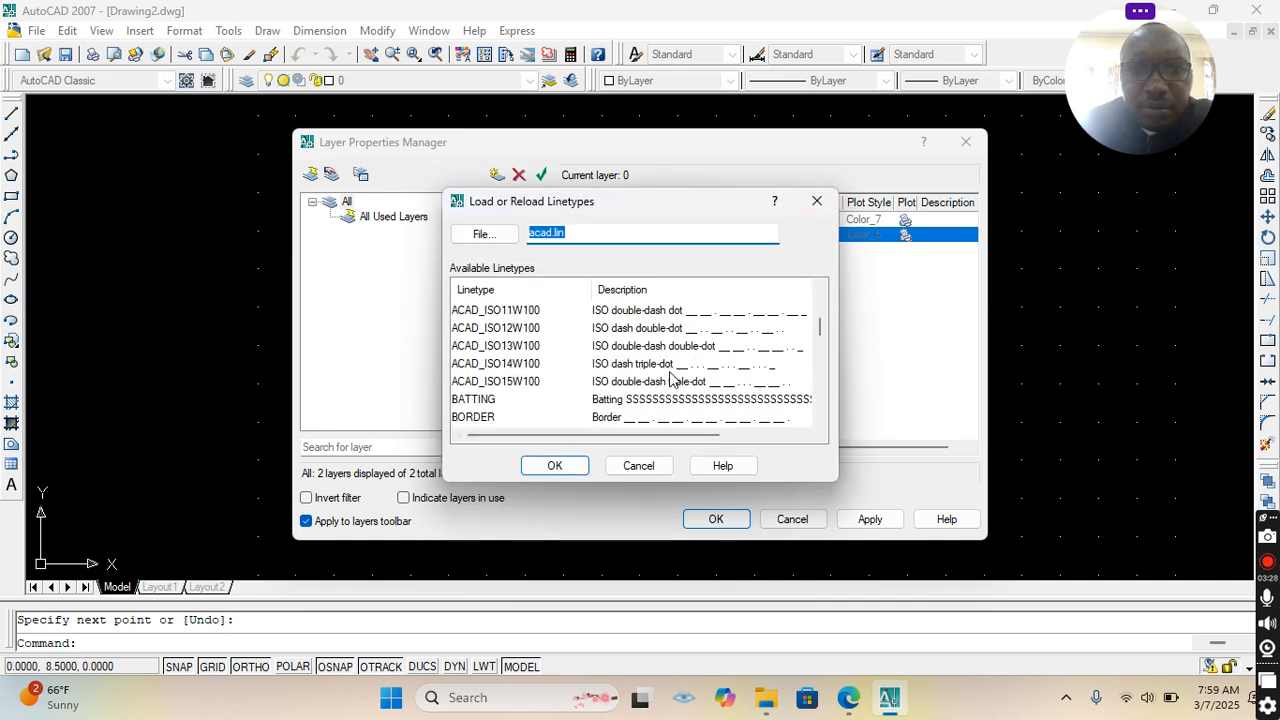
{"action": "scroll", "coordinate": [670, 378], "scroll_direction": "down", "scroll_amount": 3}
{"action": "scroll", "coordinate": [670, 378], "scroll_direction": "up", "scroll_amount": 7}
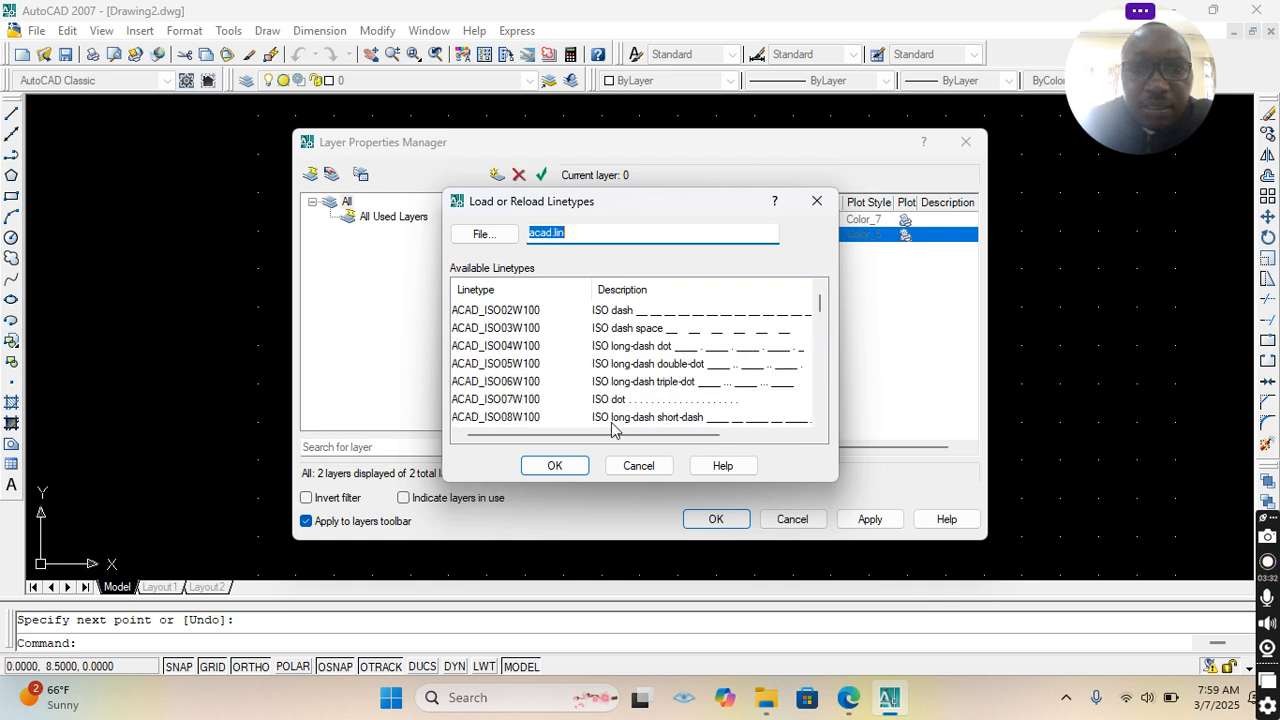
{"action": "left_click", "coordinate": [570, 466]}
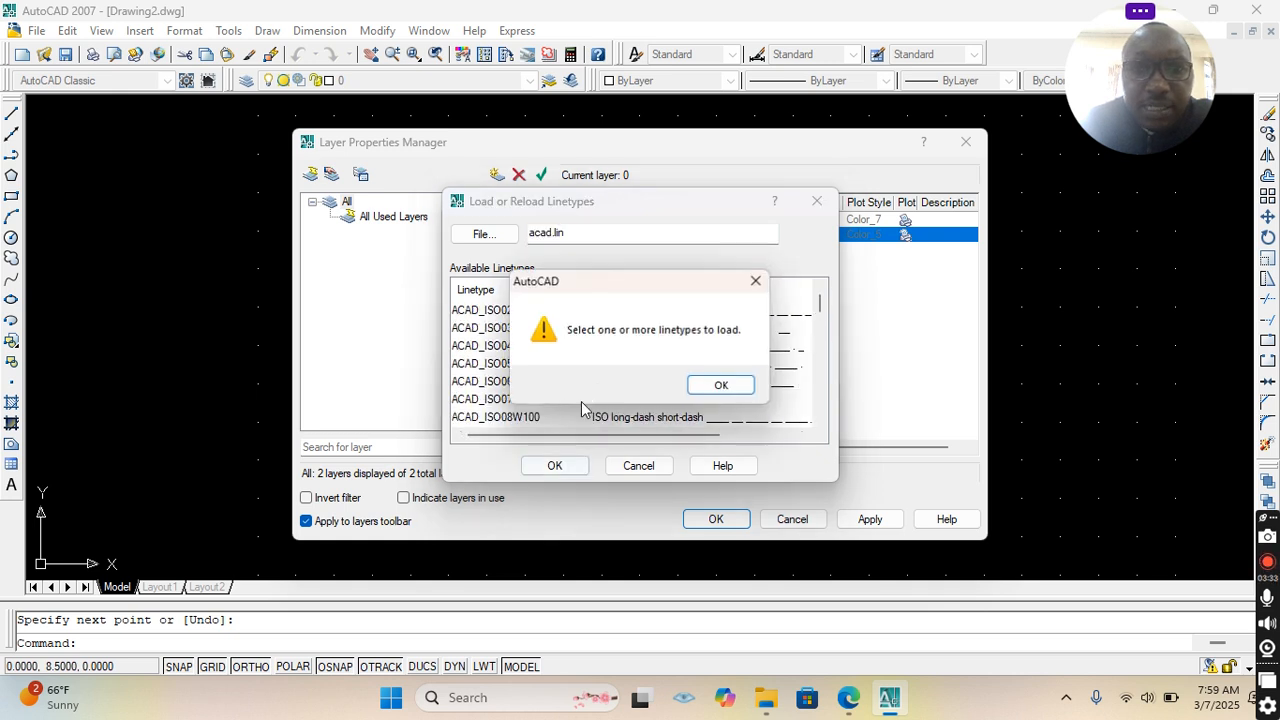
{"action": "left_click", "coordinate": [755, 281]}
{"action": "left_click", "coordinate": [638, 466]}
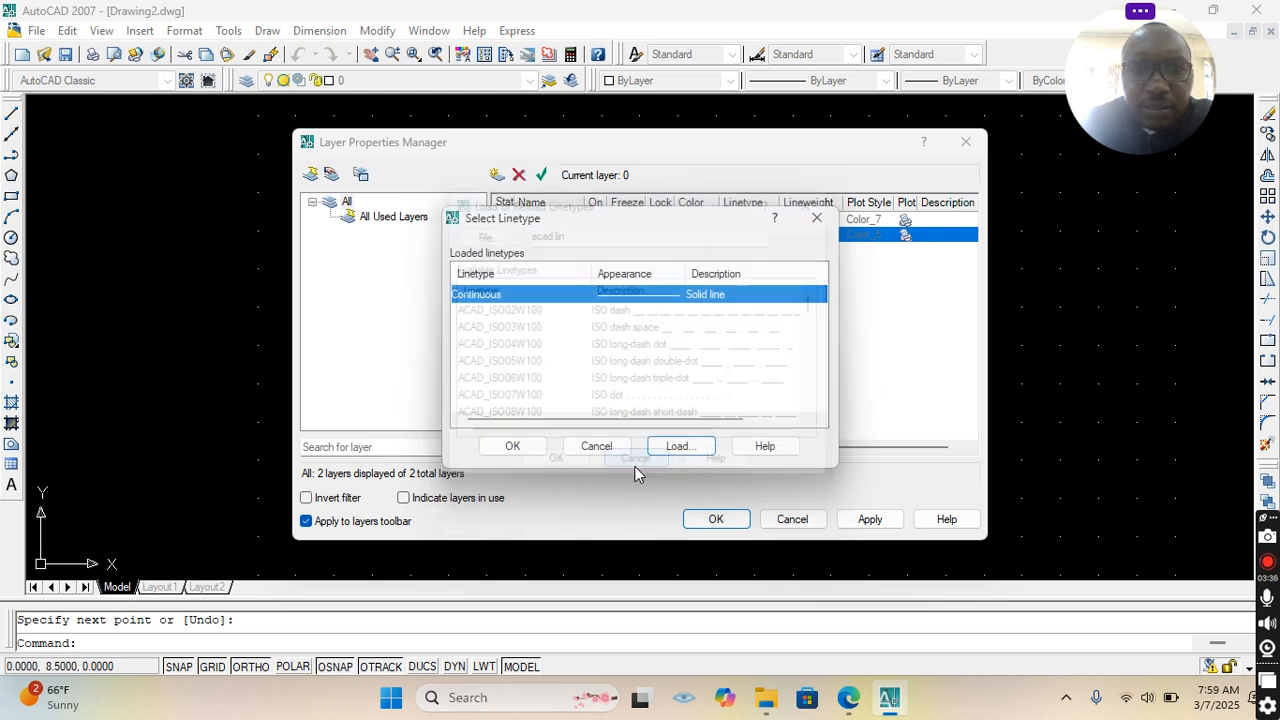
{"action": "left_click", "coordinate": [512, 446]}
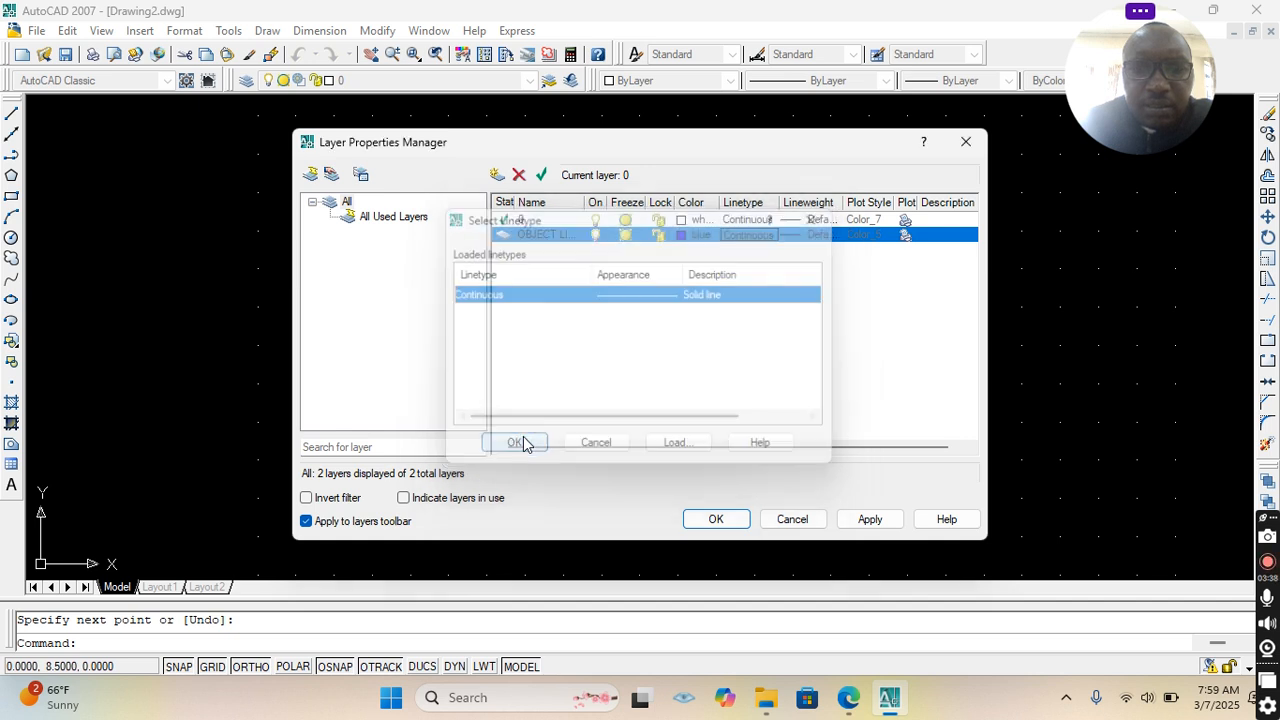
Step: Set the lineweight of the OBJECT LINE layer to 0.30 mm
{"action": "left_click", "coordinate": [812, 236]}
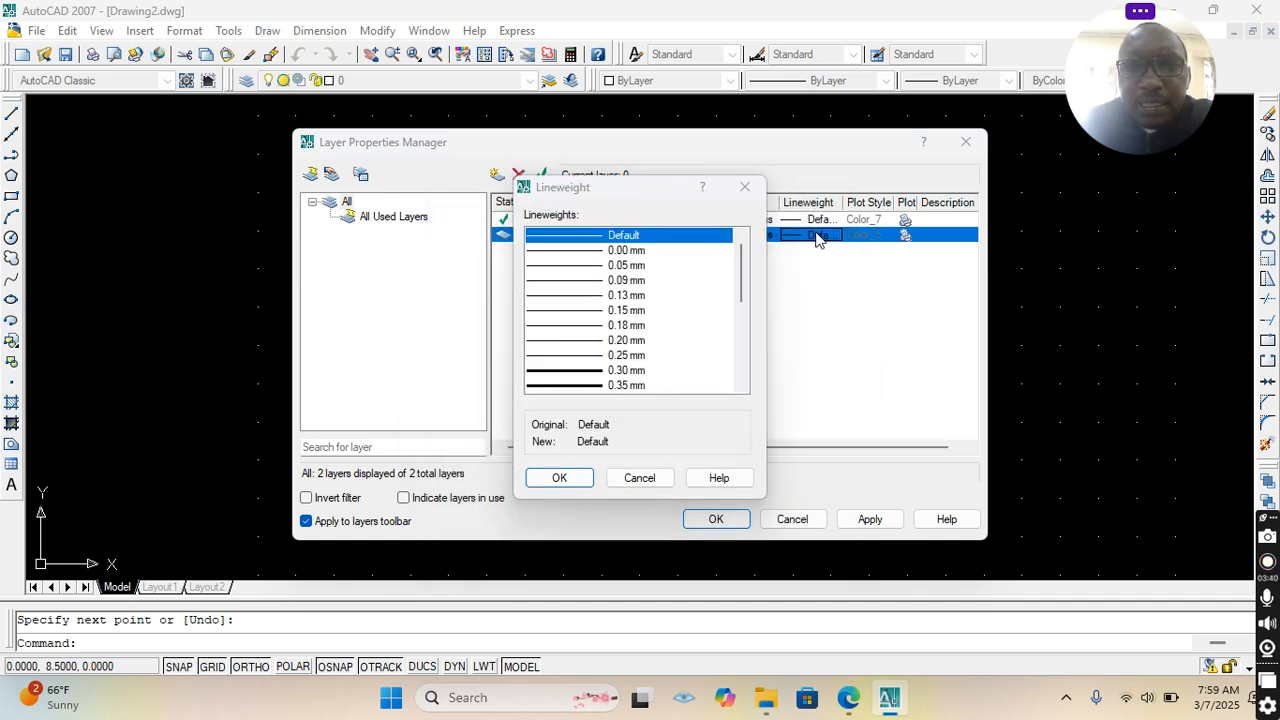
{"action": "left_click", "coordinate": [598, 372]}
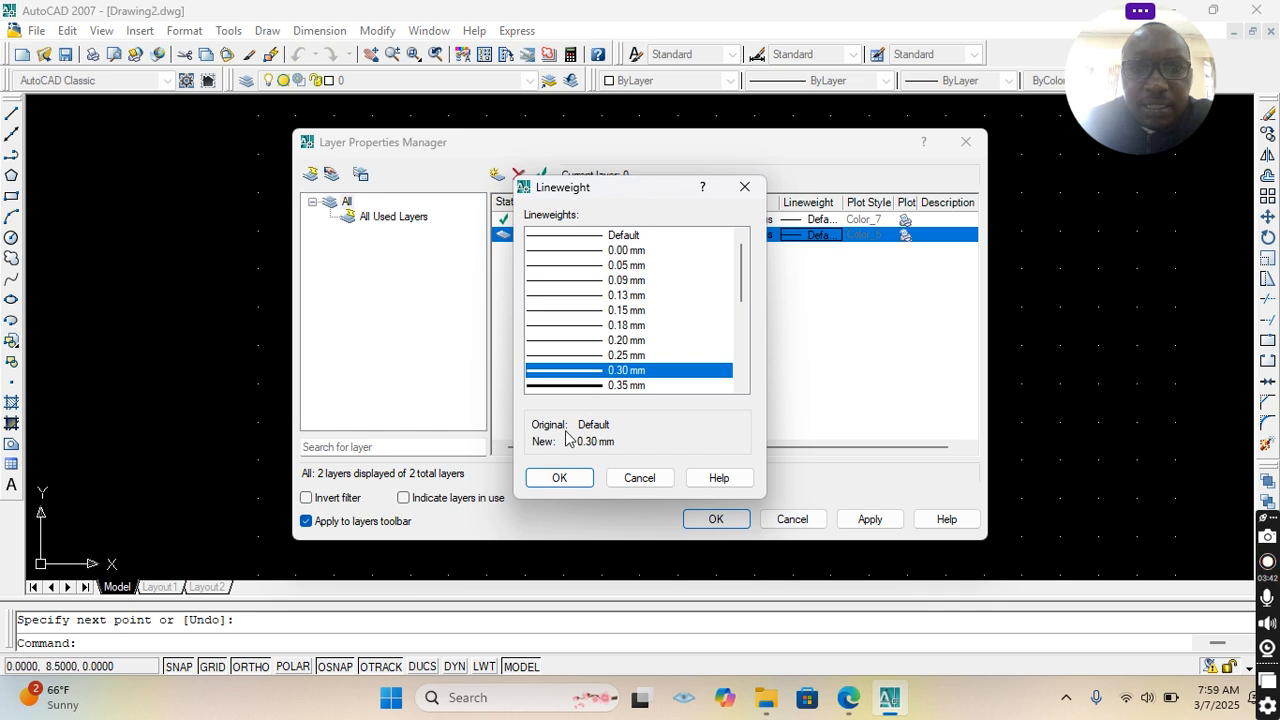
{"action": "left_click", "coordinate": [560, 478]}
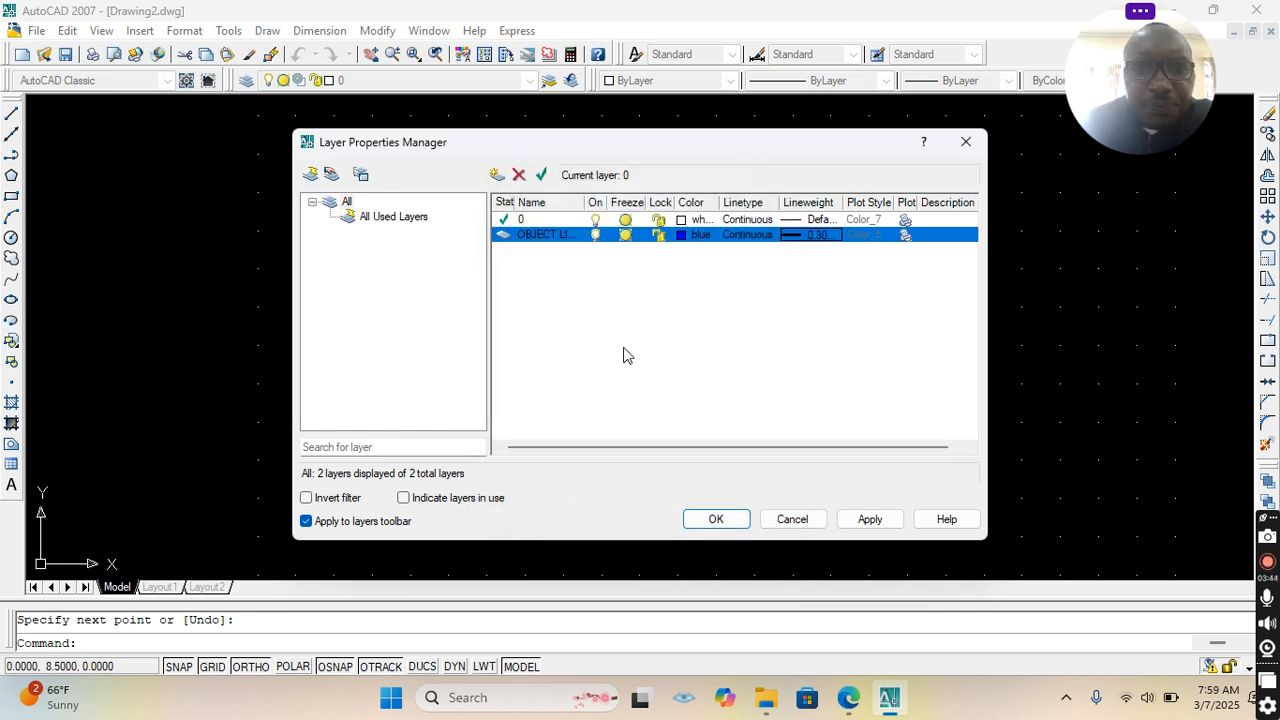
Step: Create a new layer named DIMENSION LAYER
{"action": "left_click", "coordinate": [497, 175]}
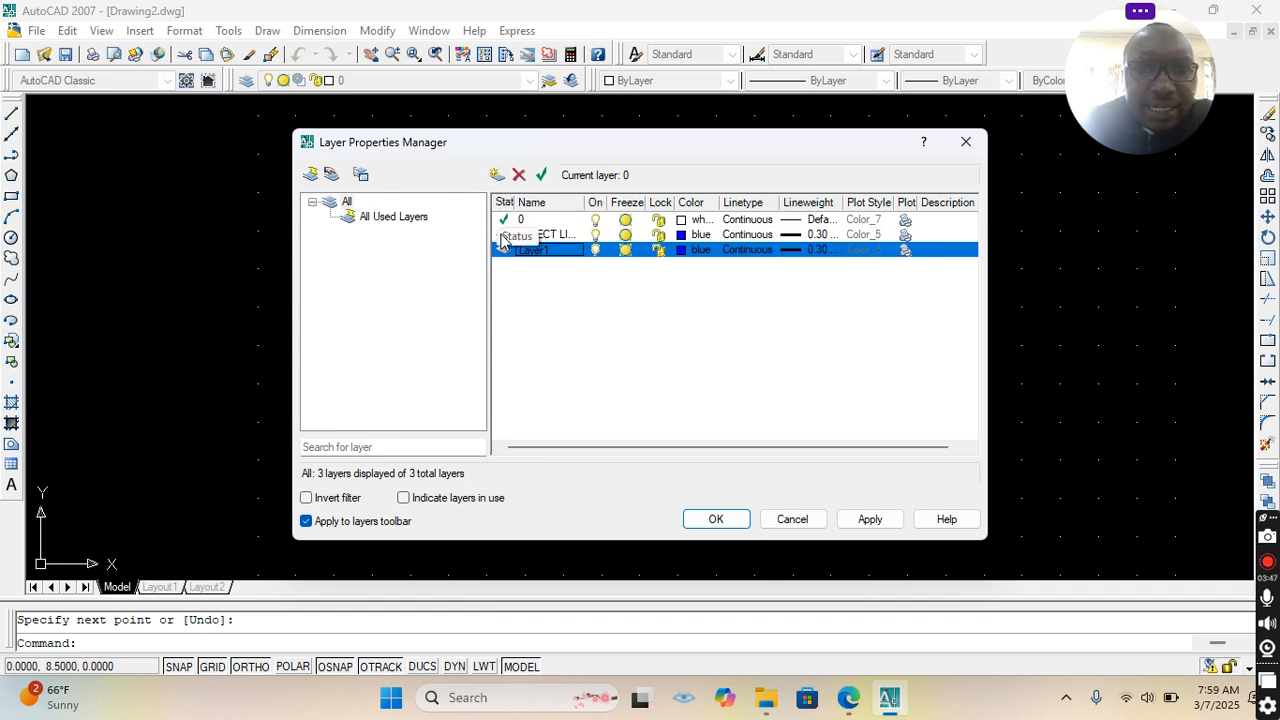
{"action": "double_click", "coordinate": [550, 251]}
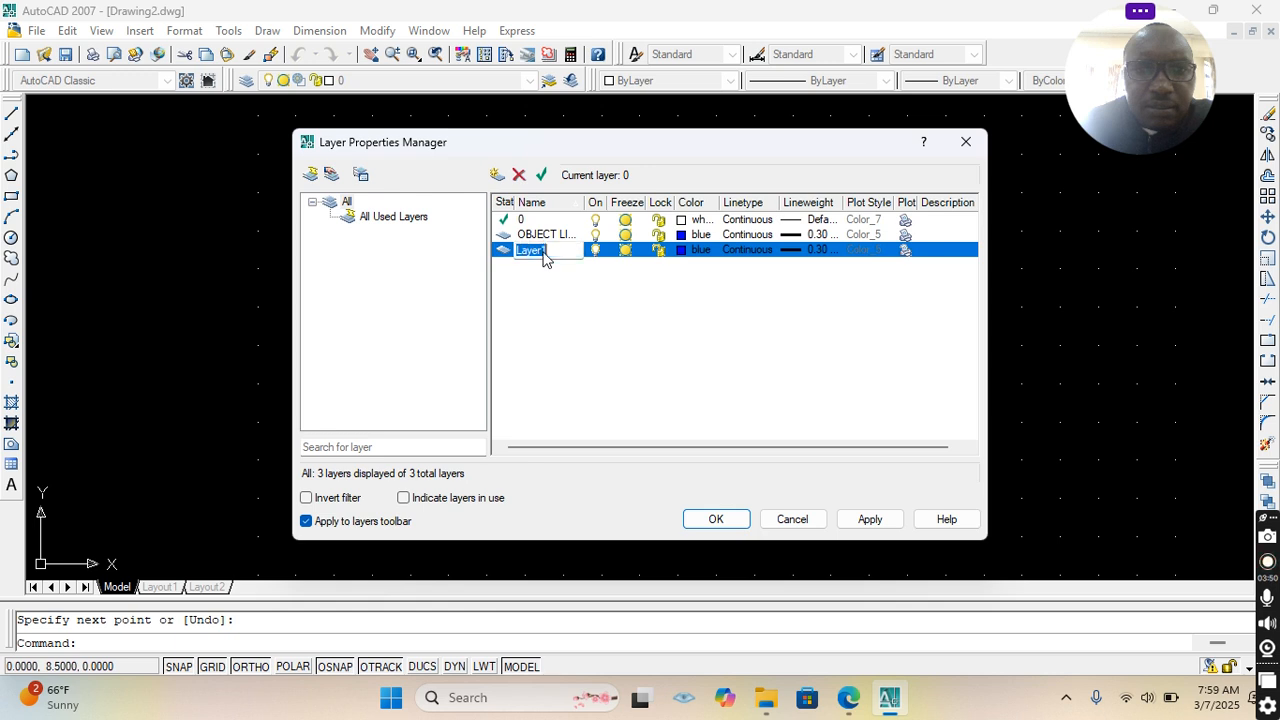
{"action": "key", "text": "BackSpace"}
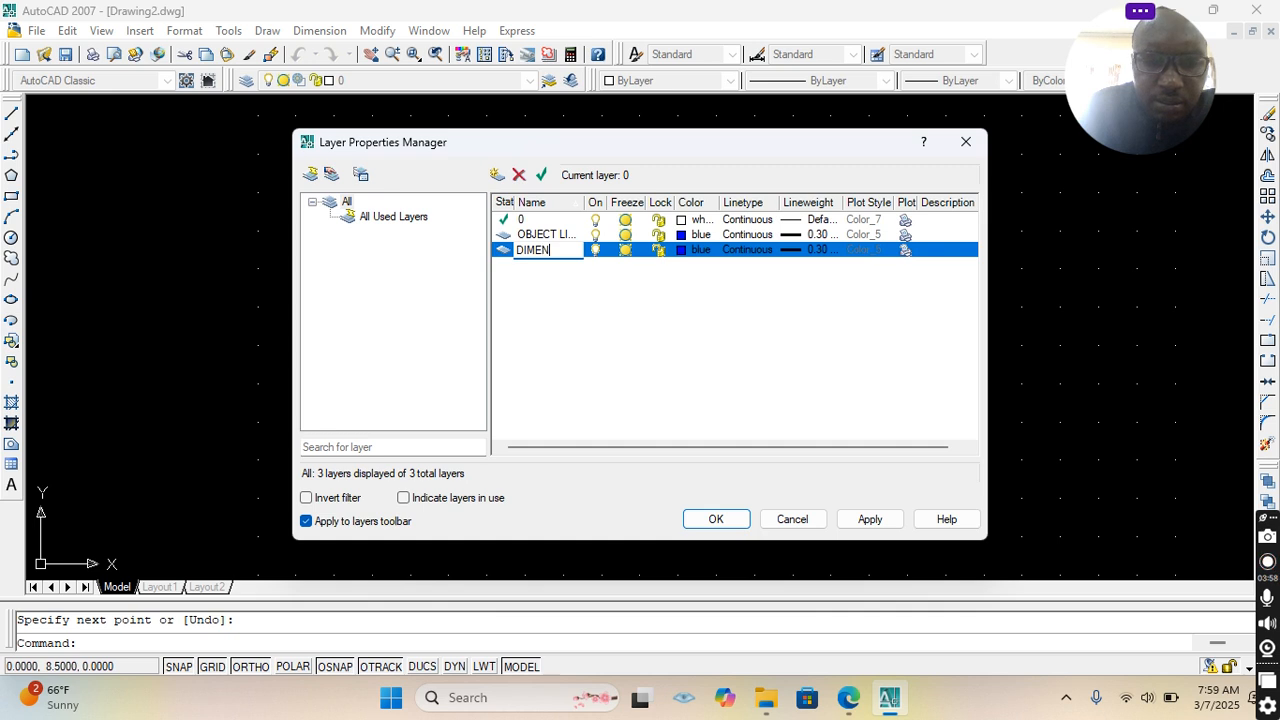
{"action": "type", "text": "DIMENSION LAYER"}
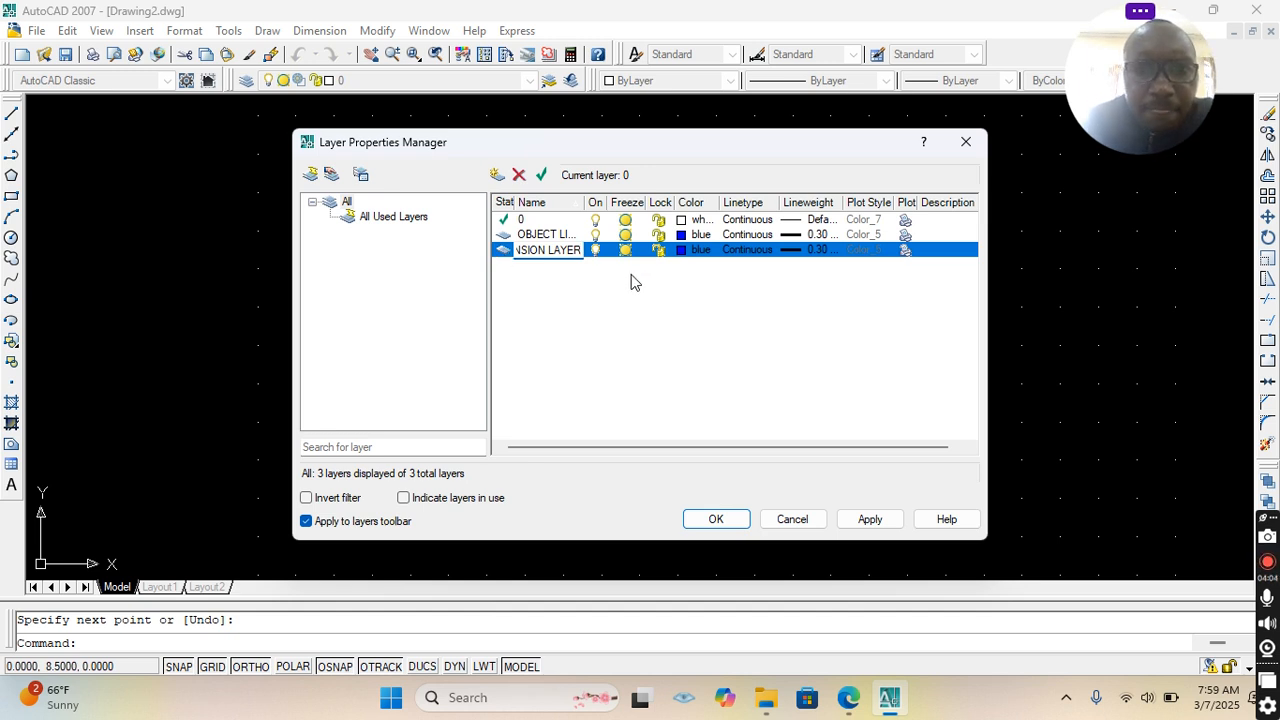
{"action": "key", "text": "Return"}
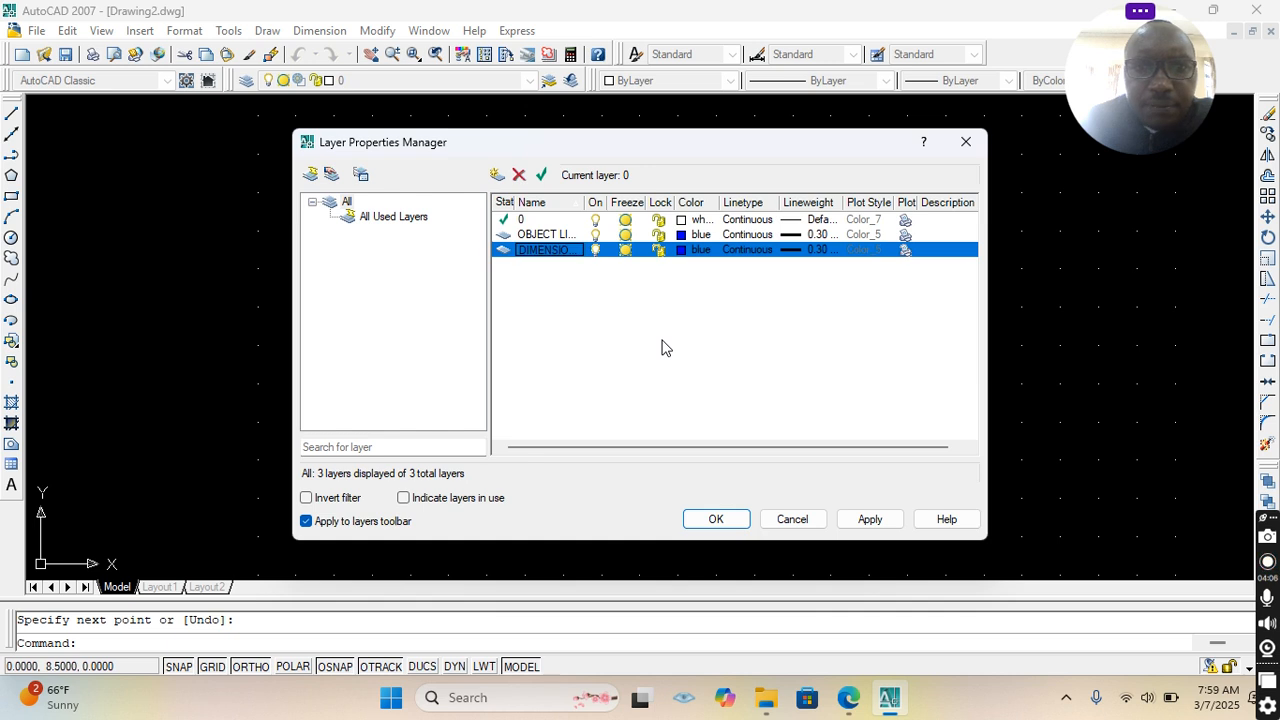
Step: Set the color of the DIMENSION LAYER to magenta
{"action": "left_click", "coordinate": [684, 250]}
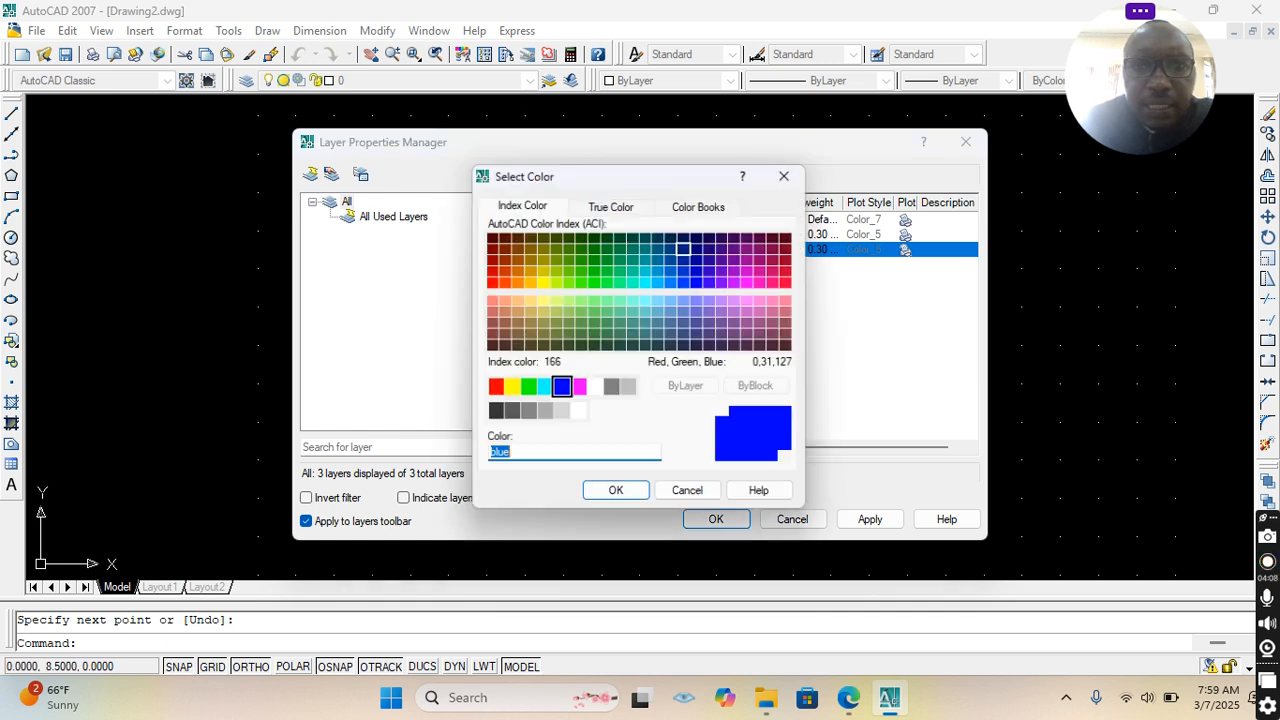
{"action": "left_click", "coordinate": [579, 387]}
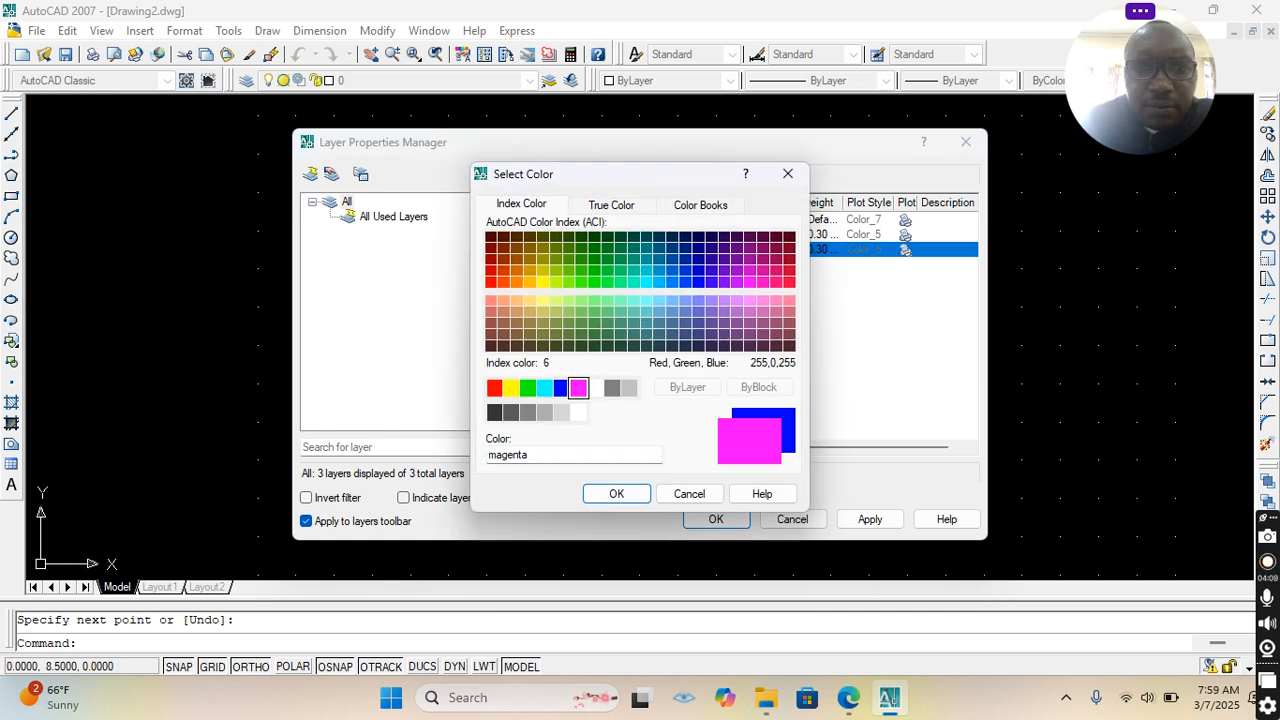
{"action": "left_click", "coordinate": [612, 492]}
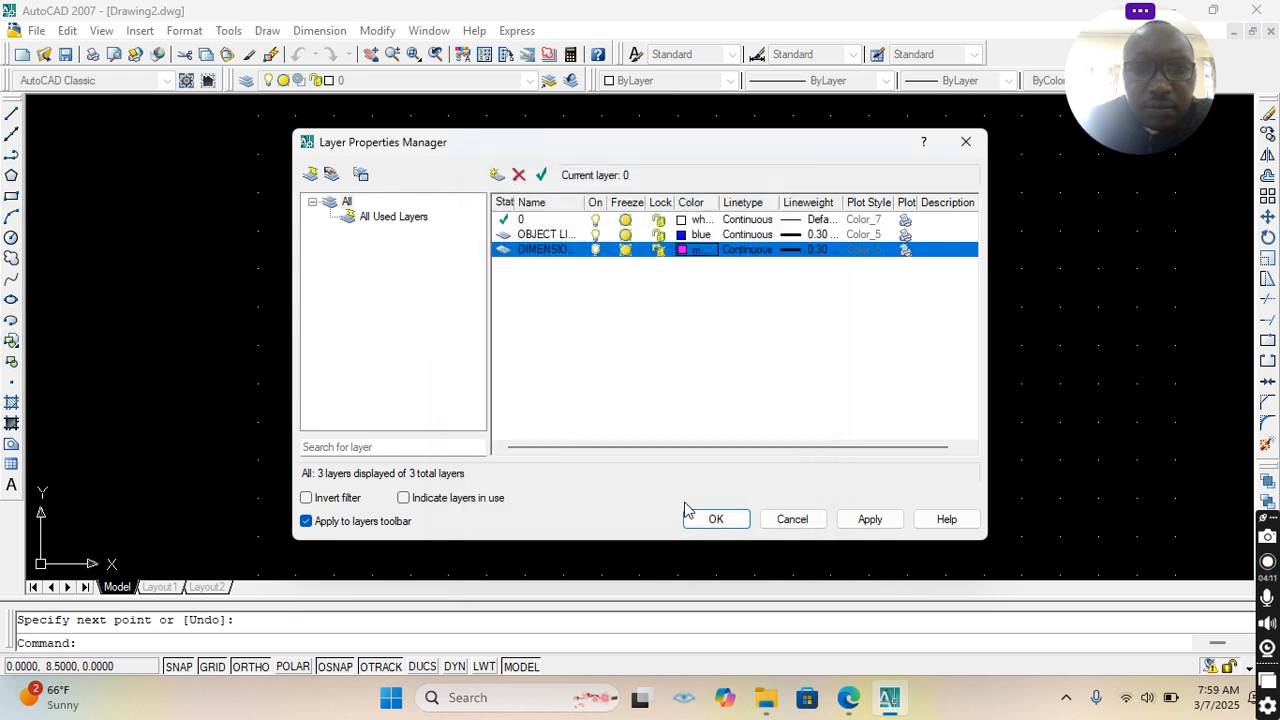
Step: Set the lineweight of the DIMENSION LAYER to Default
{"action": "left_click", "coordinate": [800, 252]}
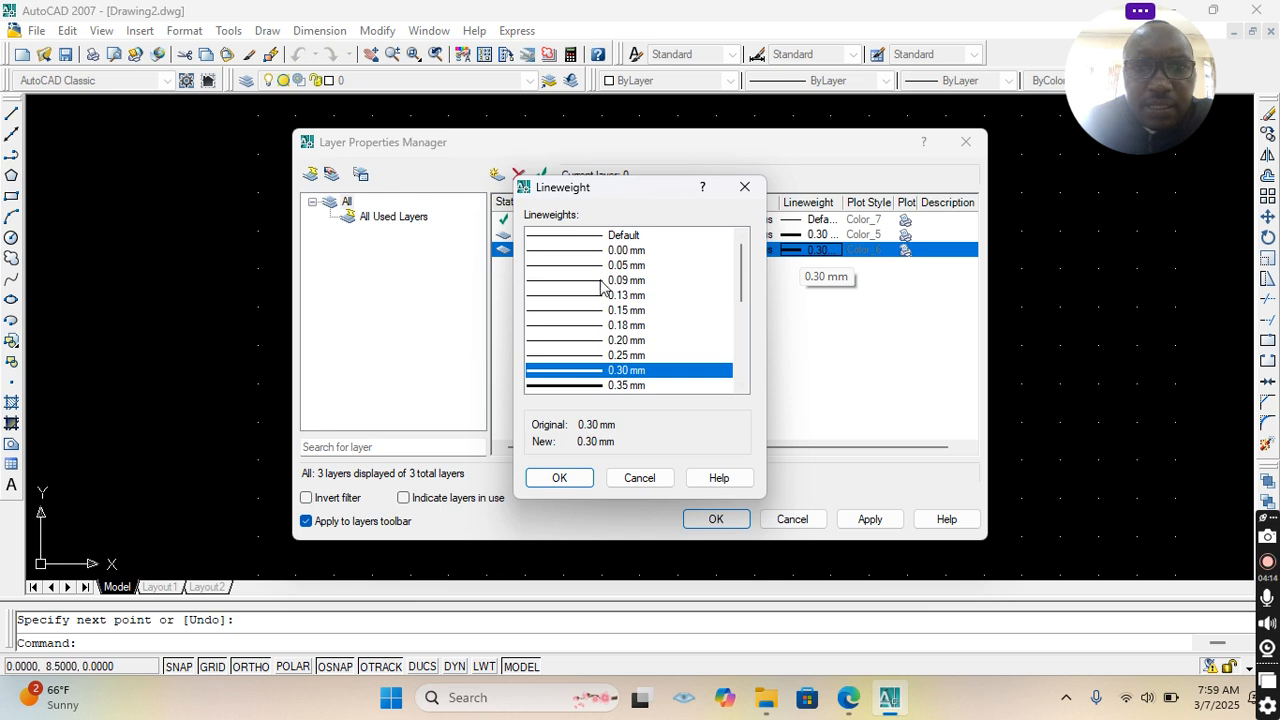
{"action": "left_click", "coordinate": [604, 238]}
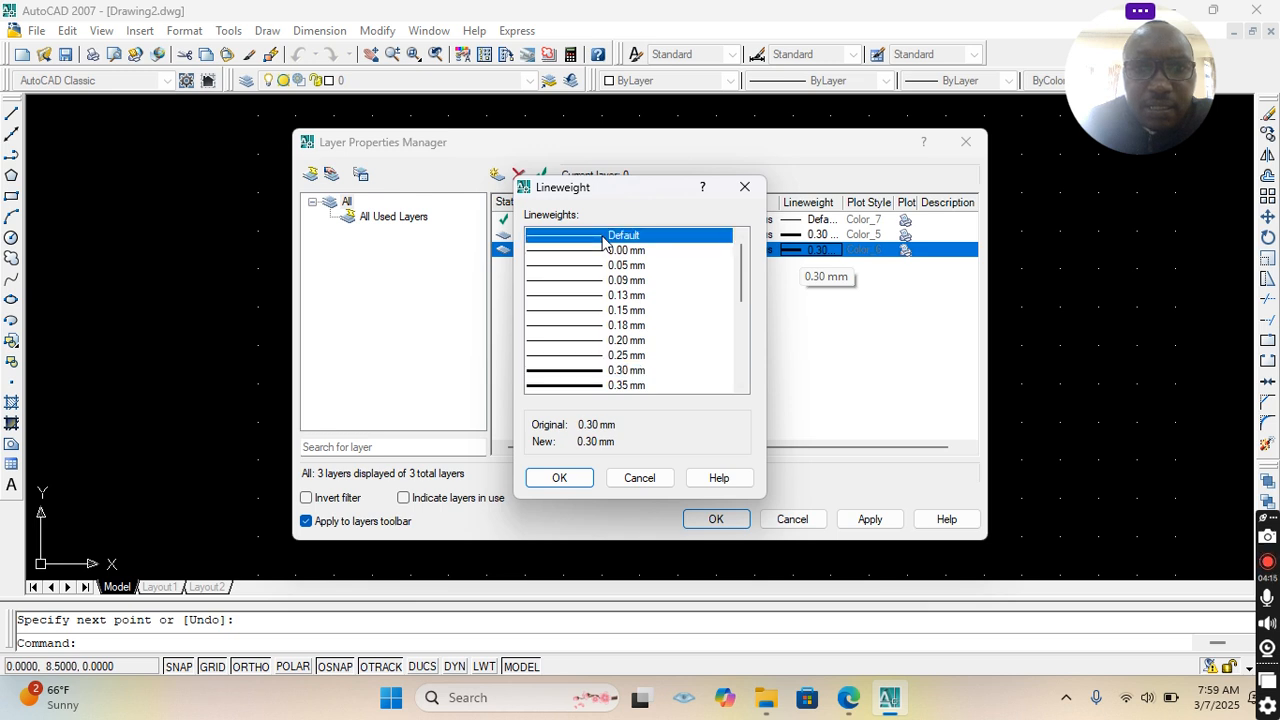
{"action": "left_click", "coordinate": [563, 477]}
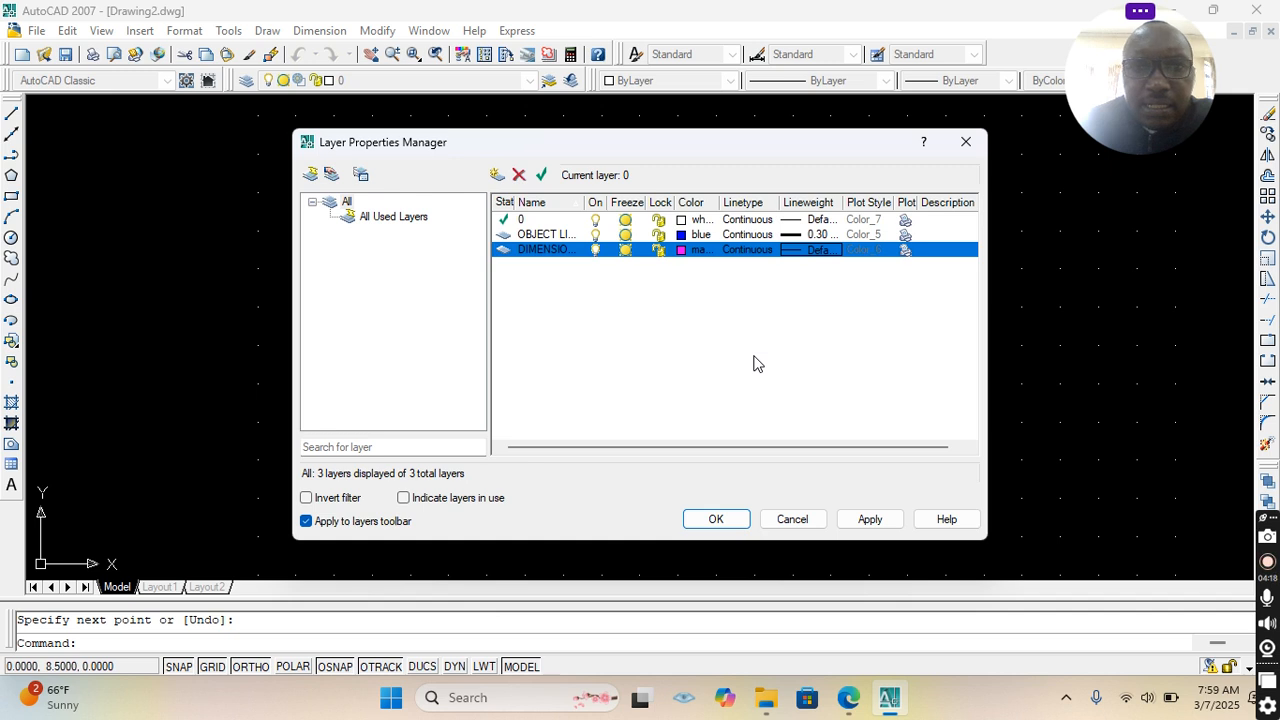
Step: Make DIMENSION LAYER the current layer and accept the layer settings
{"action": "left_click", "coordinate": [541, 175]}
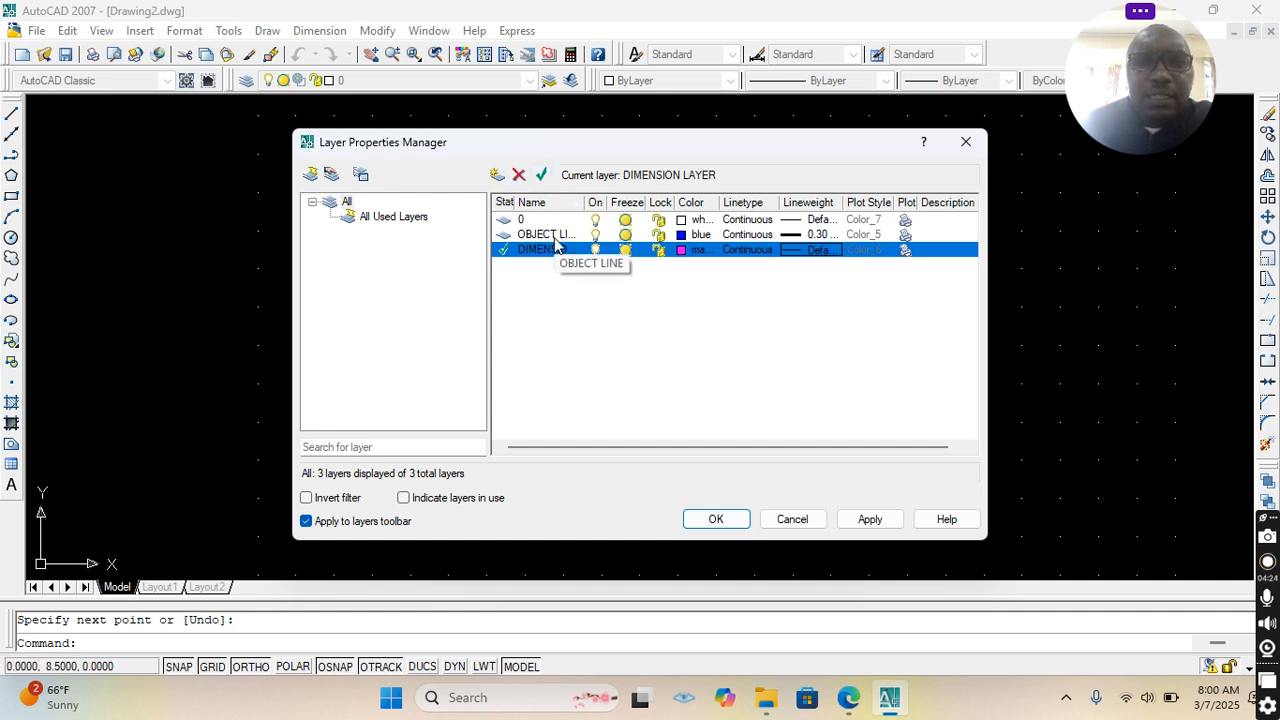
{"action": "left_click", "coordinate": [553, 238]}
{"action": "left_click", "coordinate": [716, 519]}
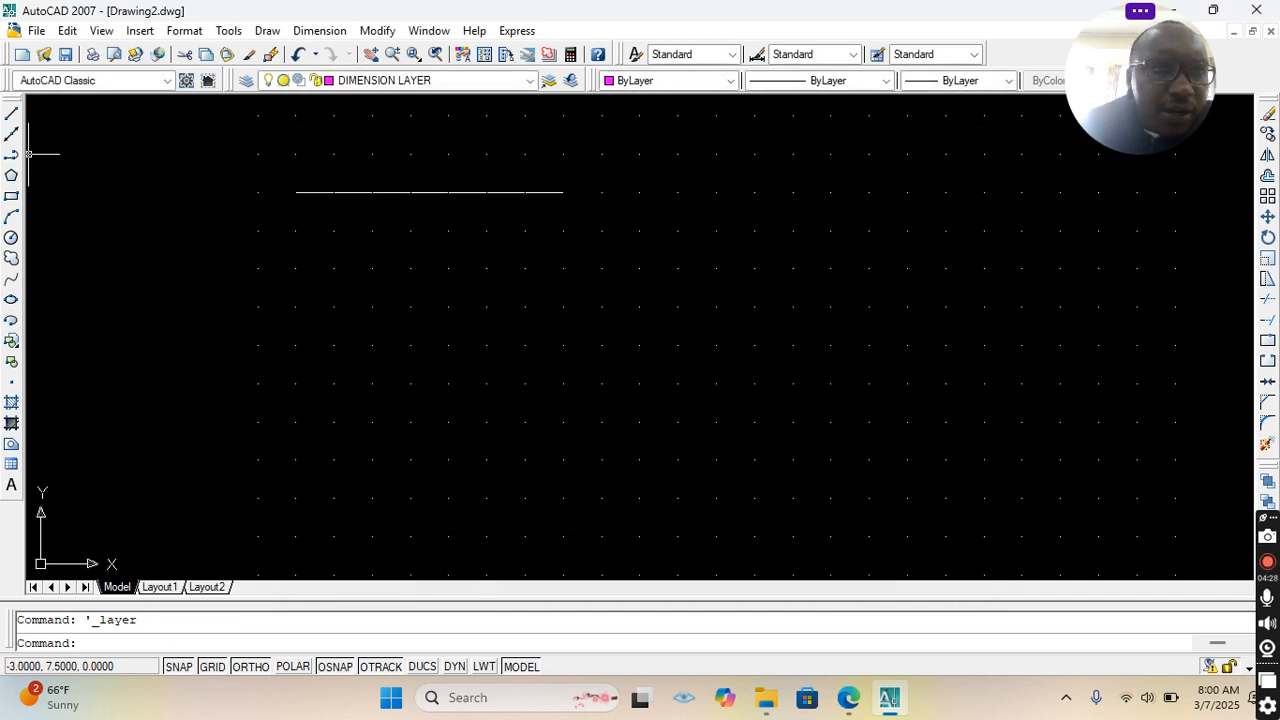
Step: Draw a horizontal line about 3.5 units long on the DIMENSION LAYER, 0.5 units below the white line
{"action": "left_click", "coordinate": [14, 117]}
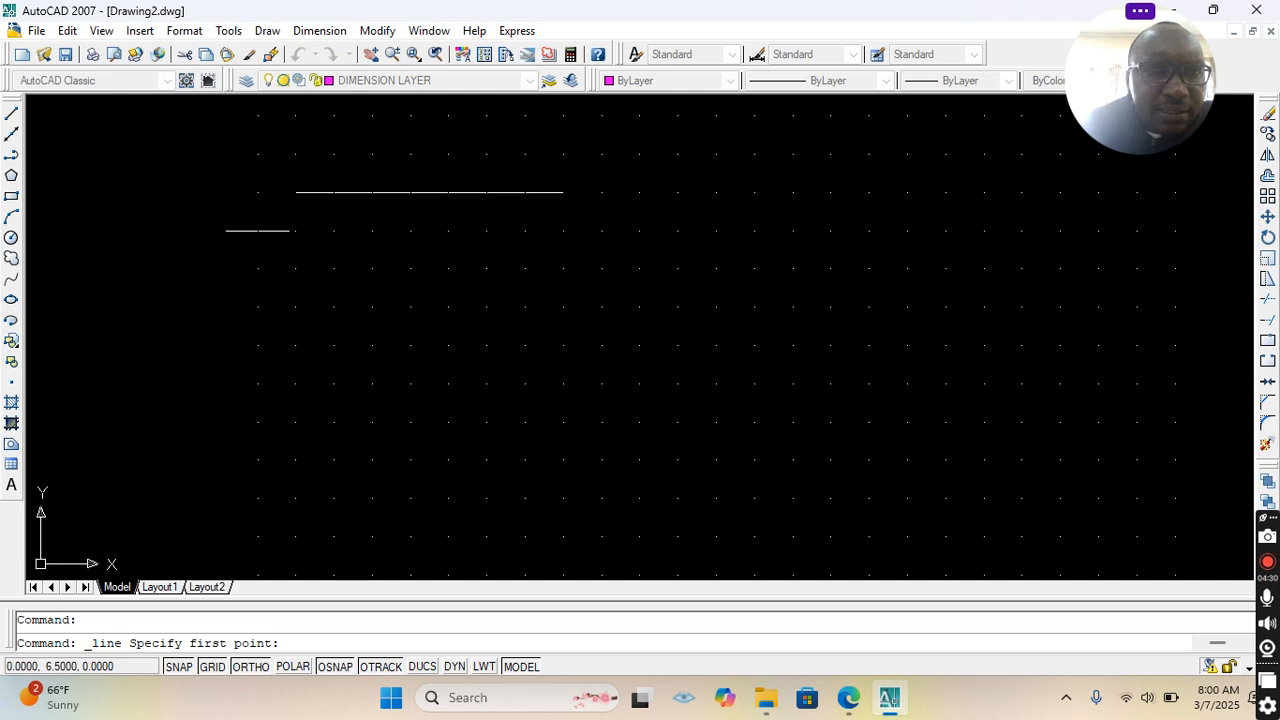
{"action": "left_click", "coordinate": [296, 230]}
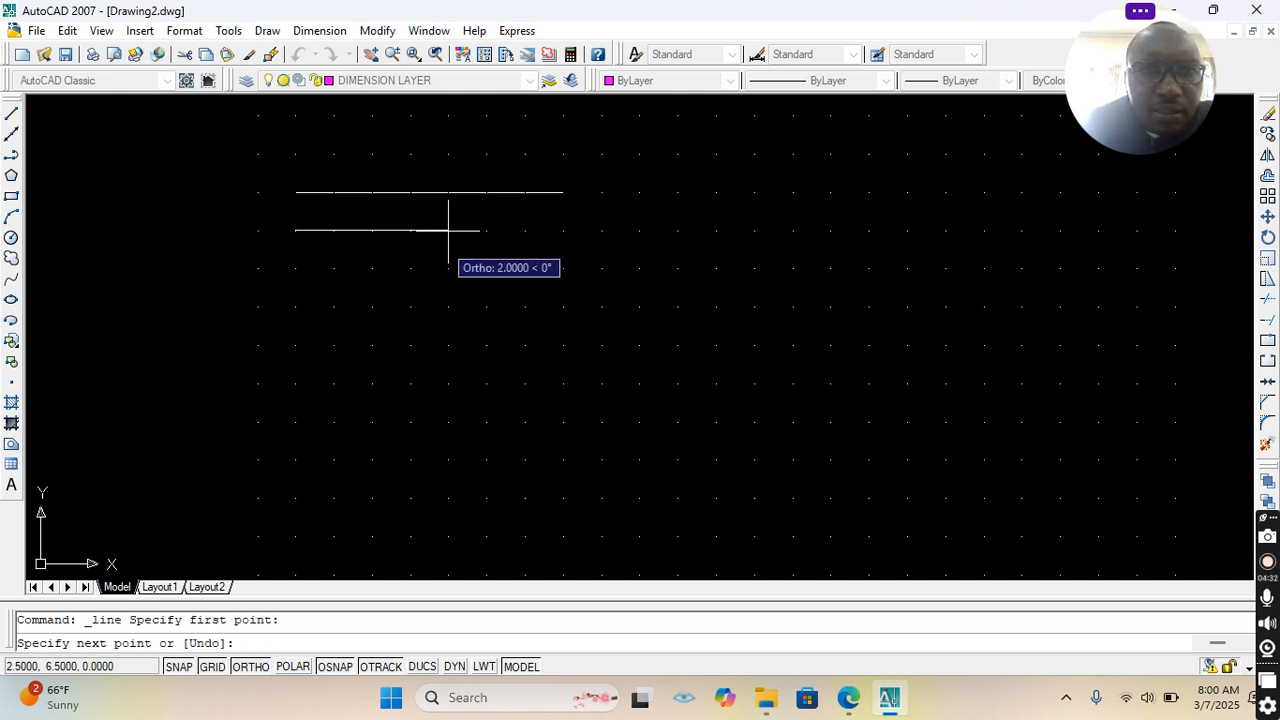
{"action": "left_click", "coordinate": [563, 230]}
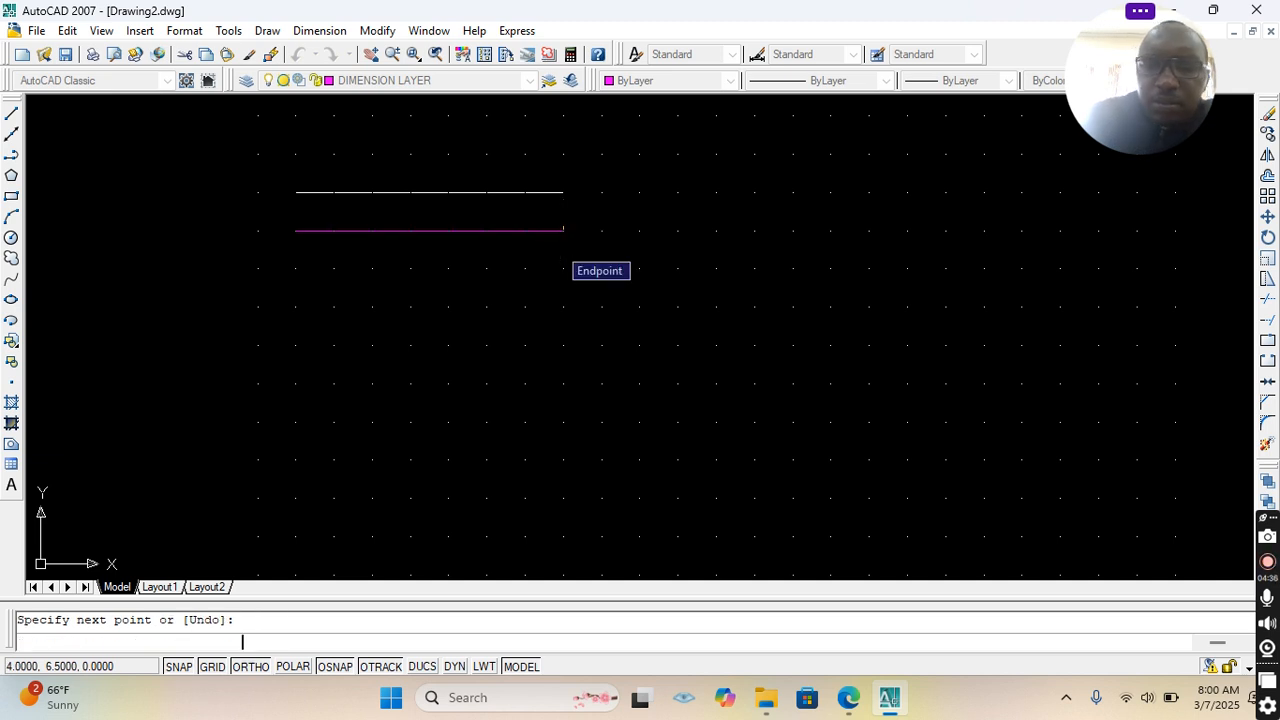
{"action": "key", "text": "Return"}
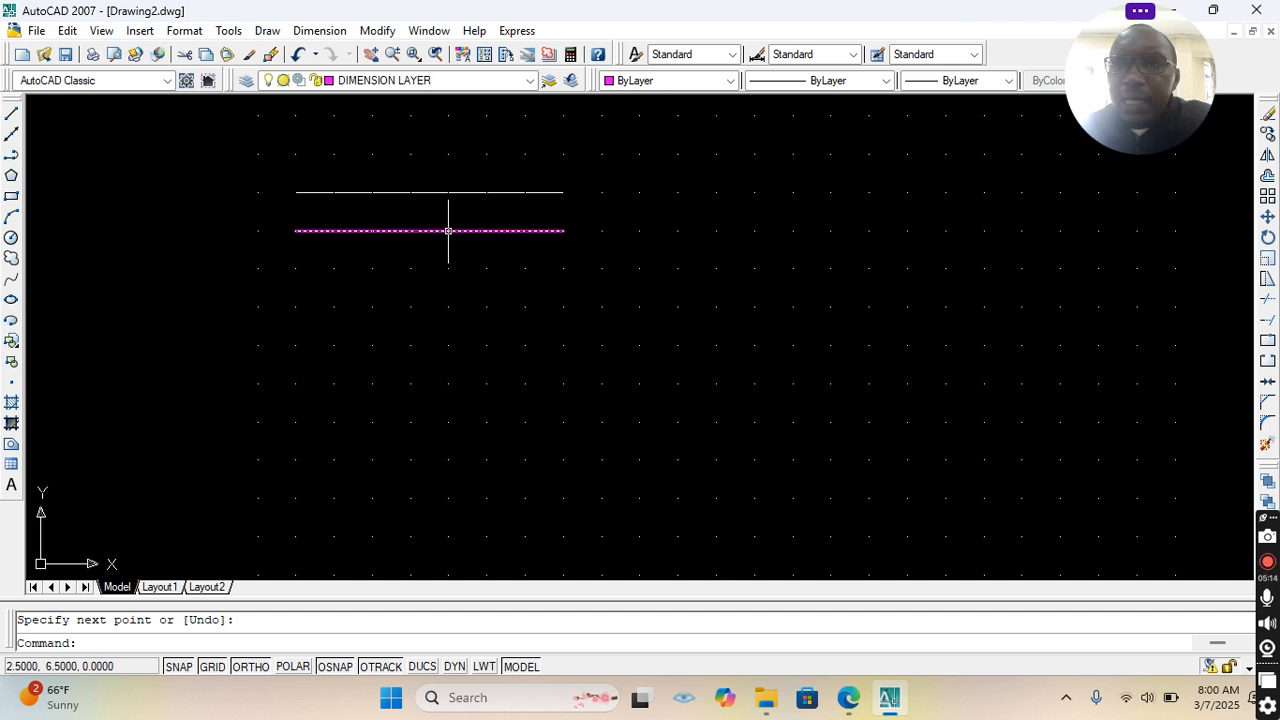
Step: Erase the white line above the magenta one and undo the erasure
{"action": "left_click", "coordinate": [1267, 122]}
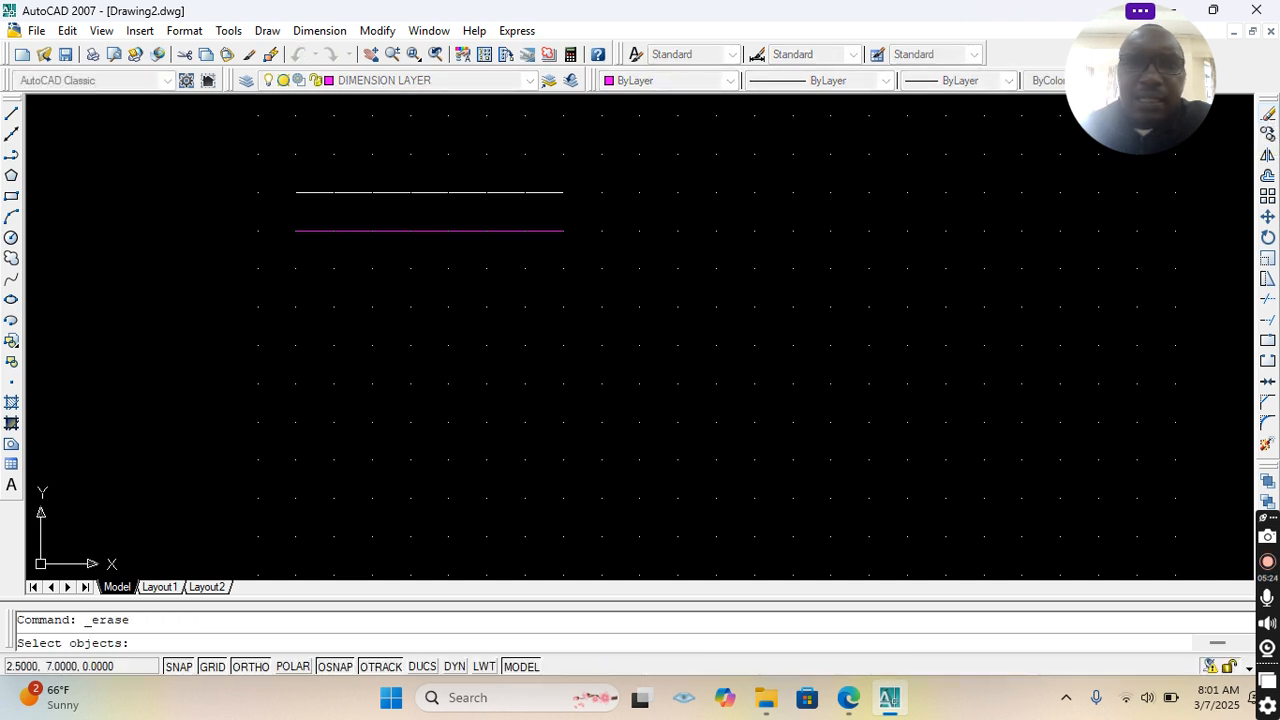
{"action": "left_click", "coordinate": [411, 192]}
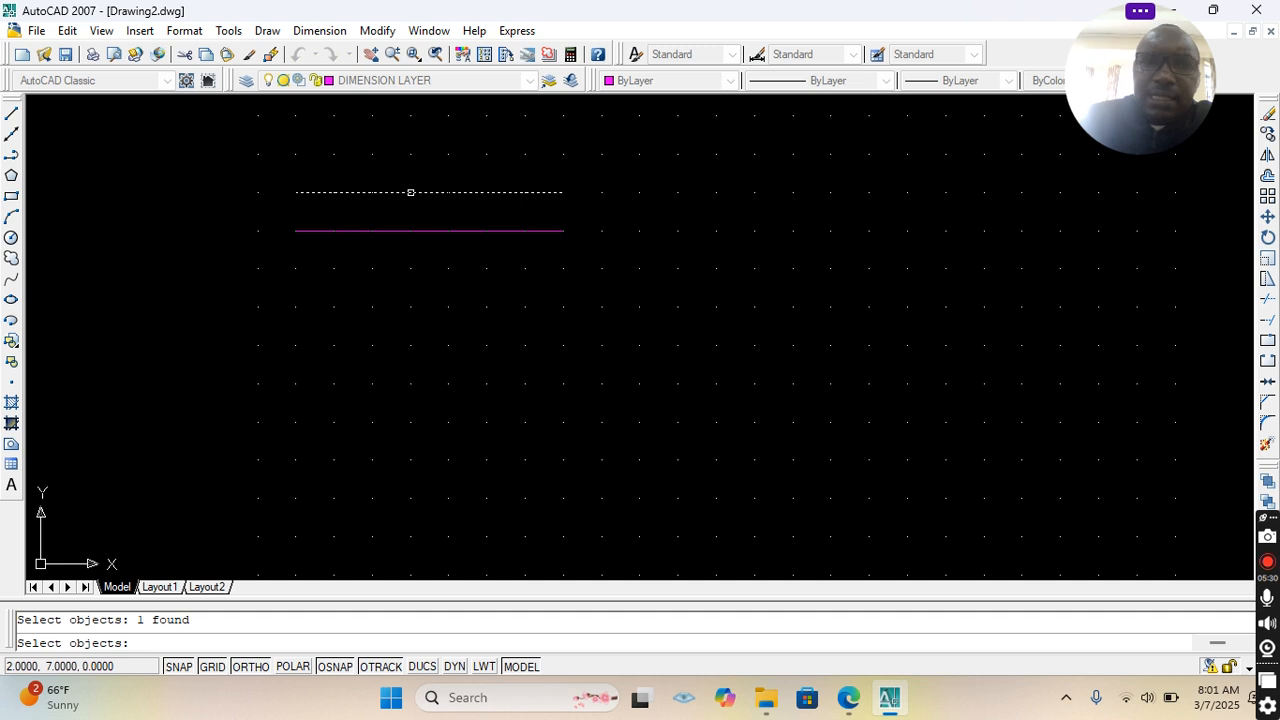
{"action": "key", "text": "Return"}
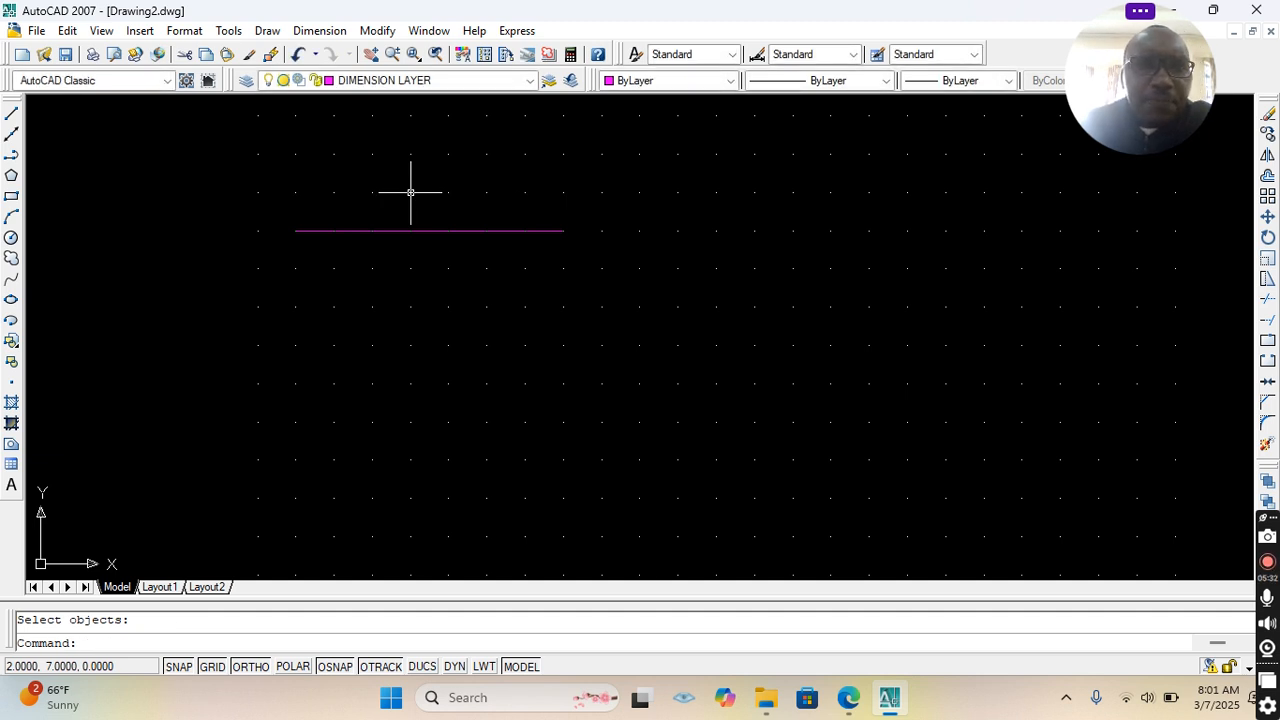
{"action": "left_click", "coordinate": [297, 56]}
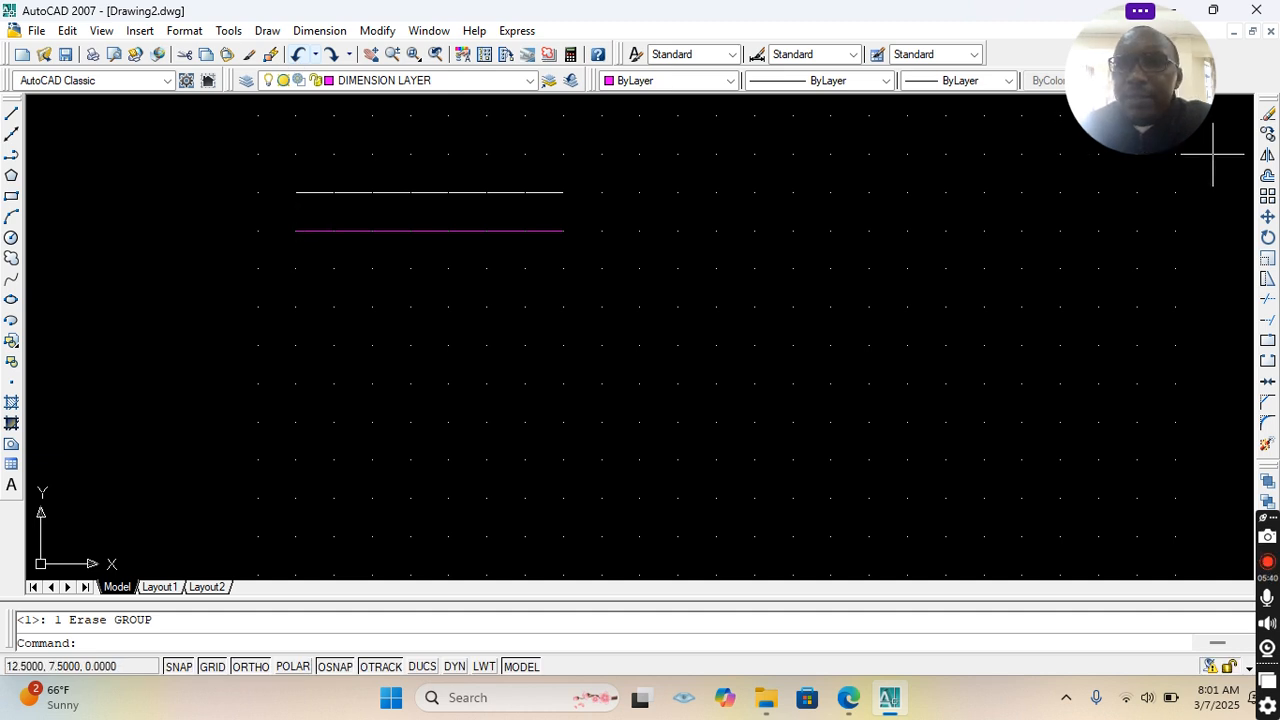
Step: Copy the magenta line straight down by 1 unit, using its left endpoint as the base point
{"action": "left_click", "coordinate": [1268, 135]}
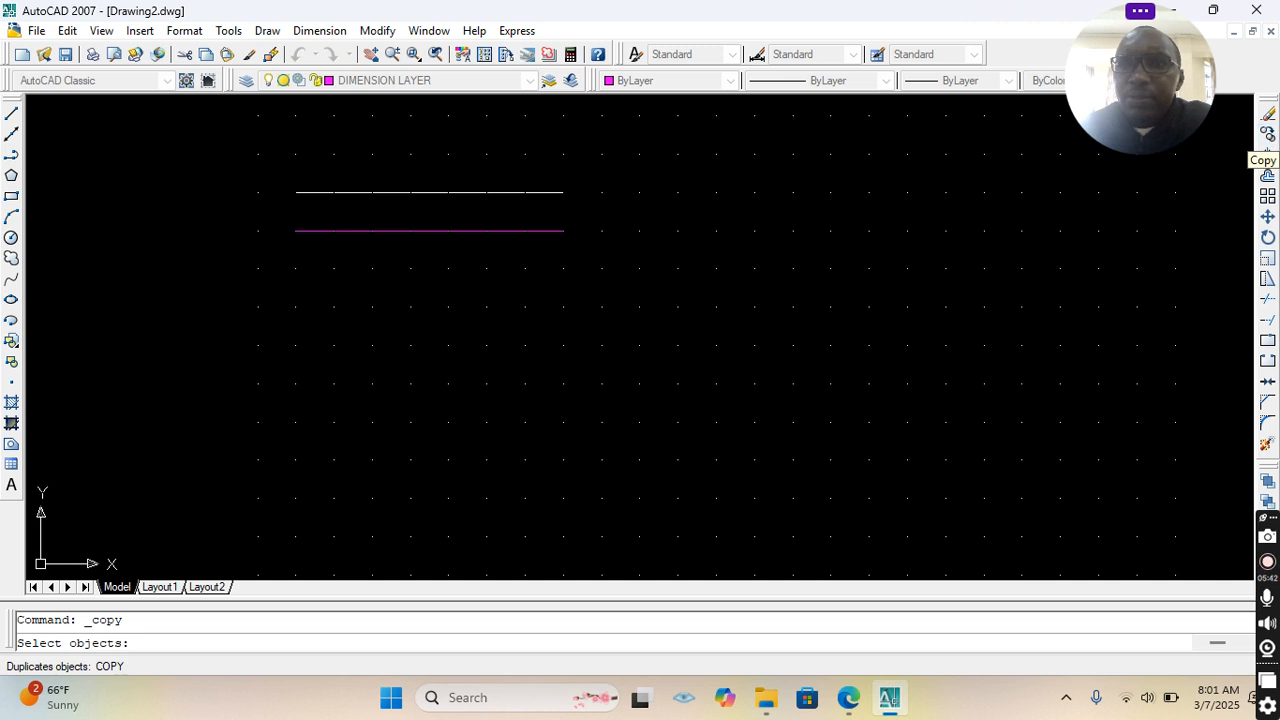
{"action": "left_click", "coordinate": [410, 231]}
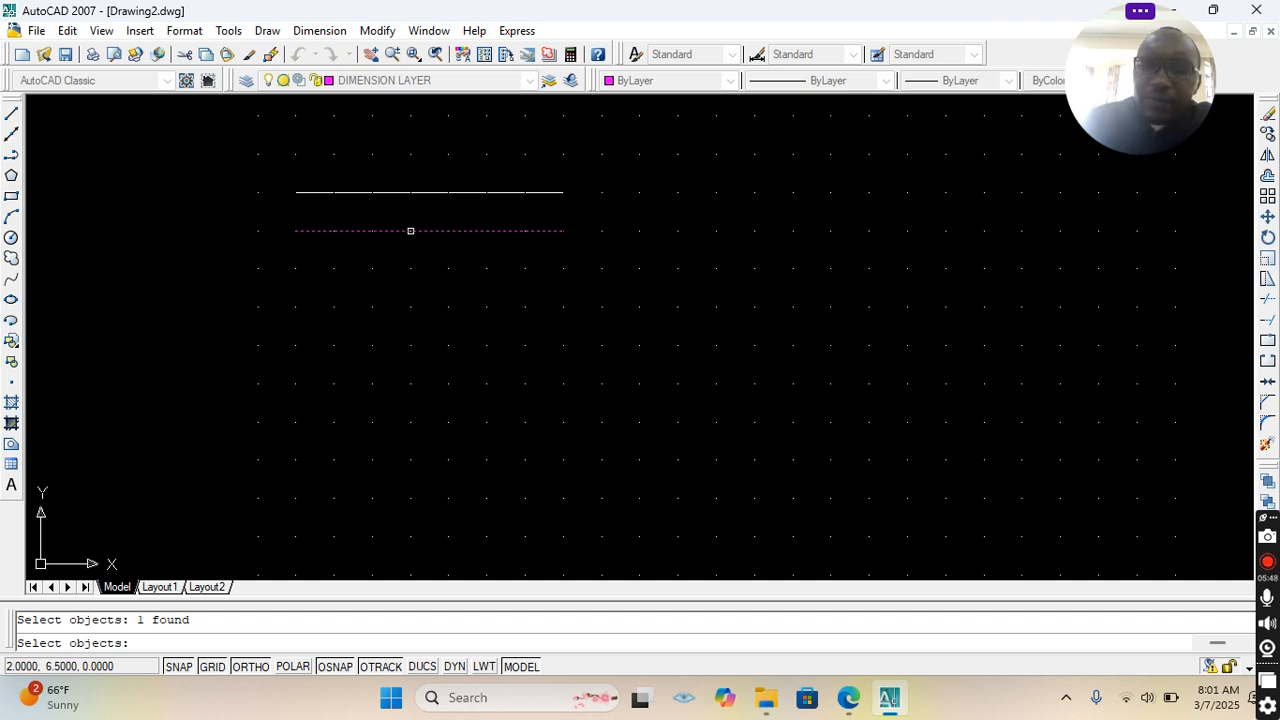
{"action": "key", "text": "Return"}
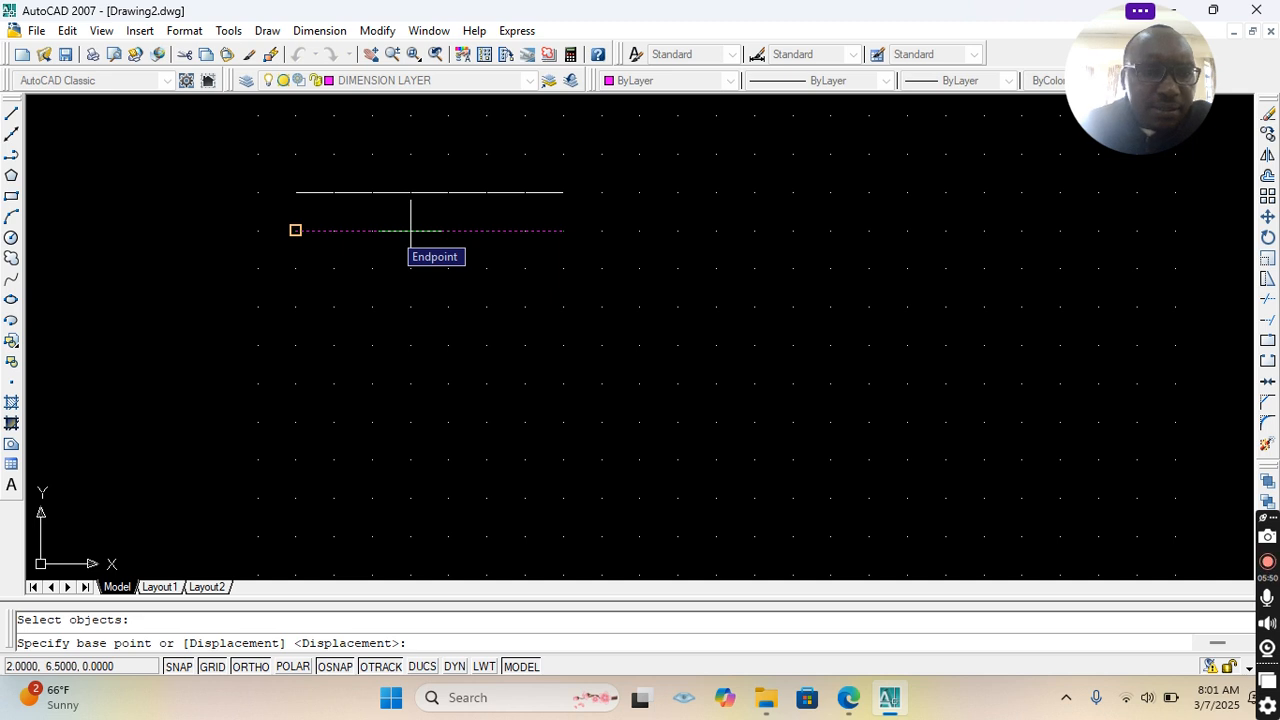
{"action": "left_click", "coordinate": [410, 231]}
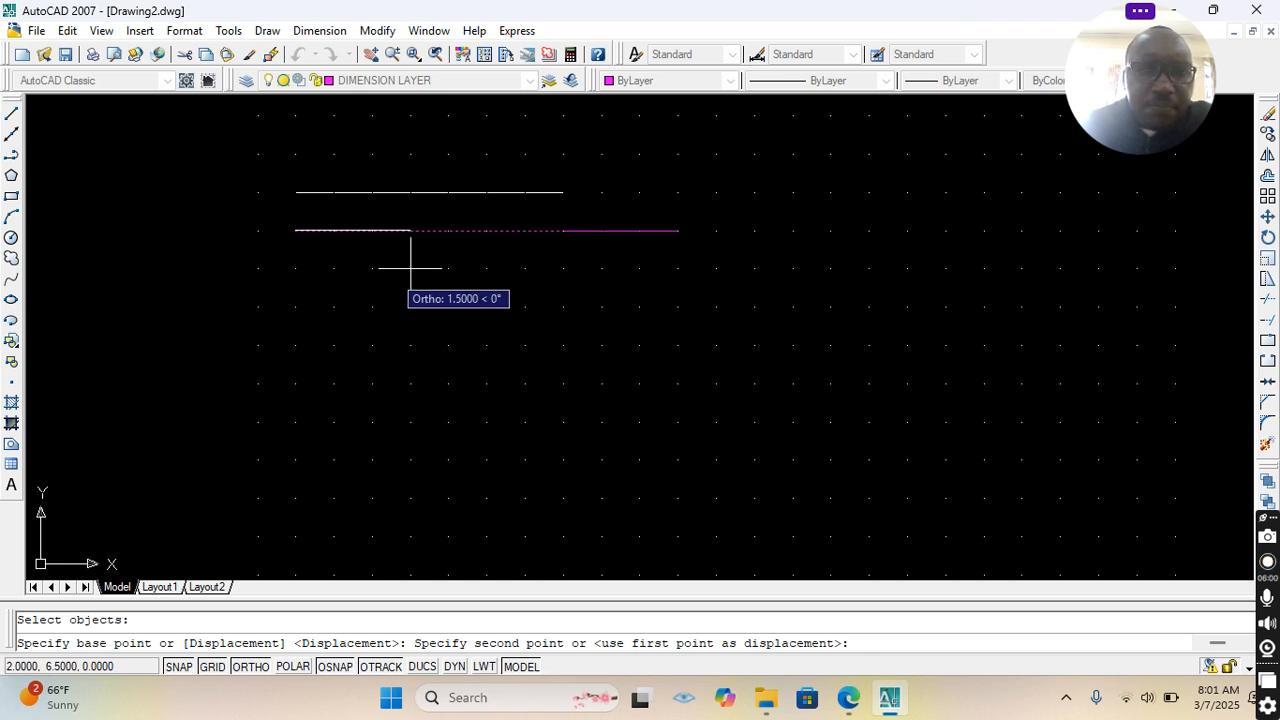
{"action": "left_click", "coordinate": [372, 307]}
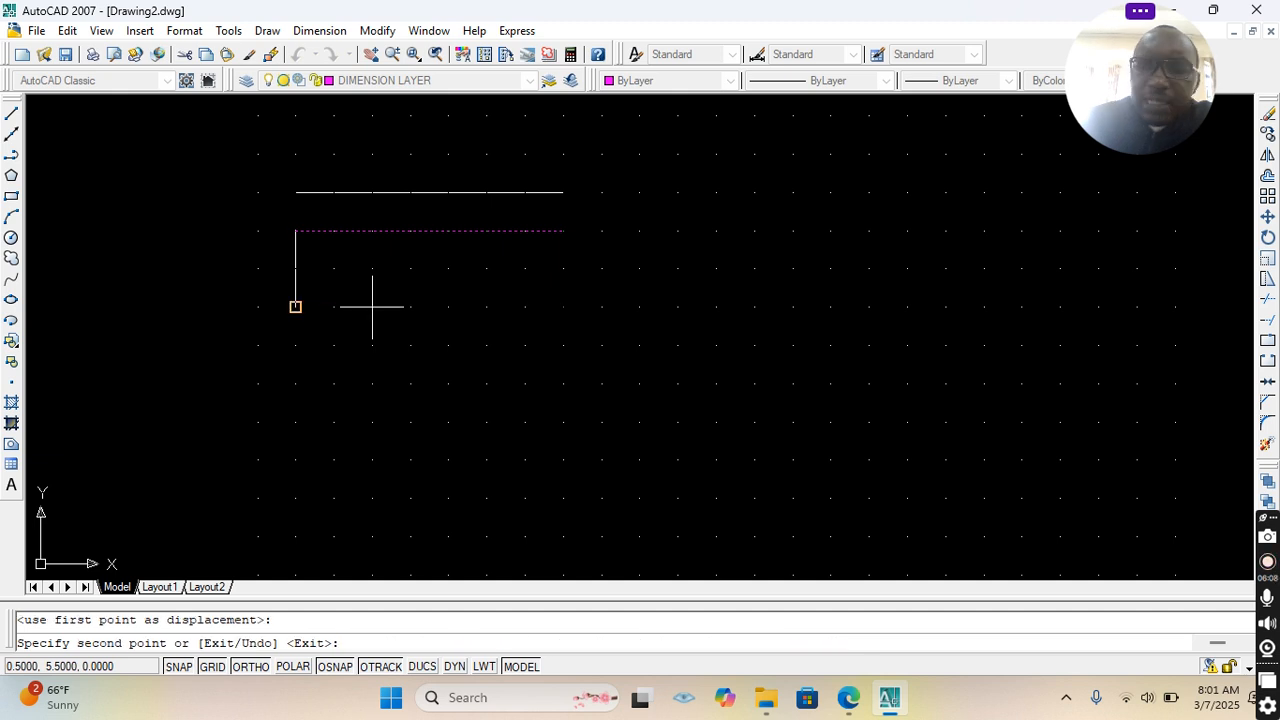
{"action": "key", "text": "Return"}
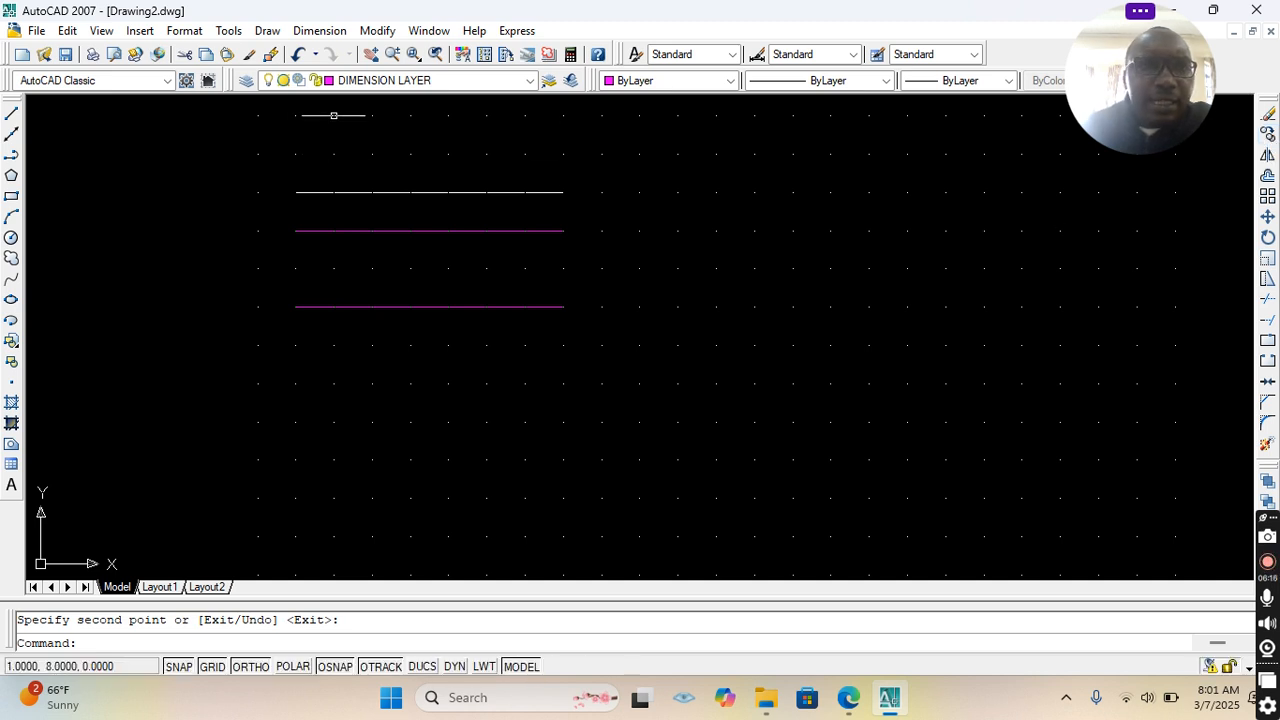
Step: Make OBJECT LINE the current layer
{"action": "left_click", "coordinate": [389, 82]}
{"action": "left_click", "coordinate": [380, 129]}
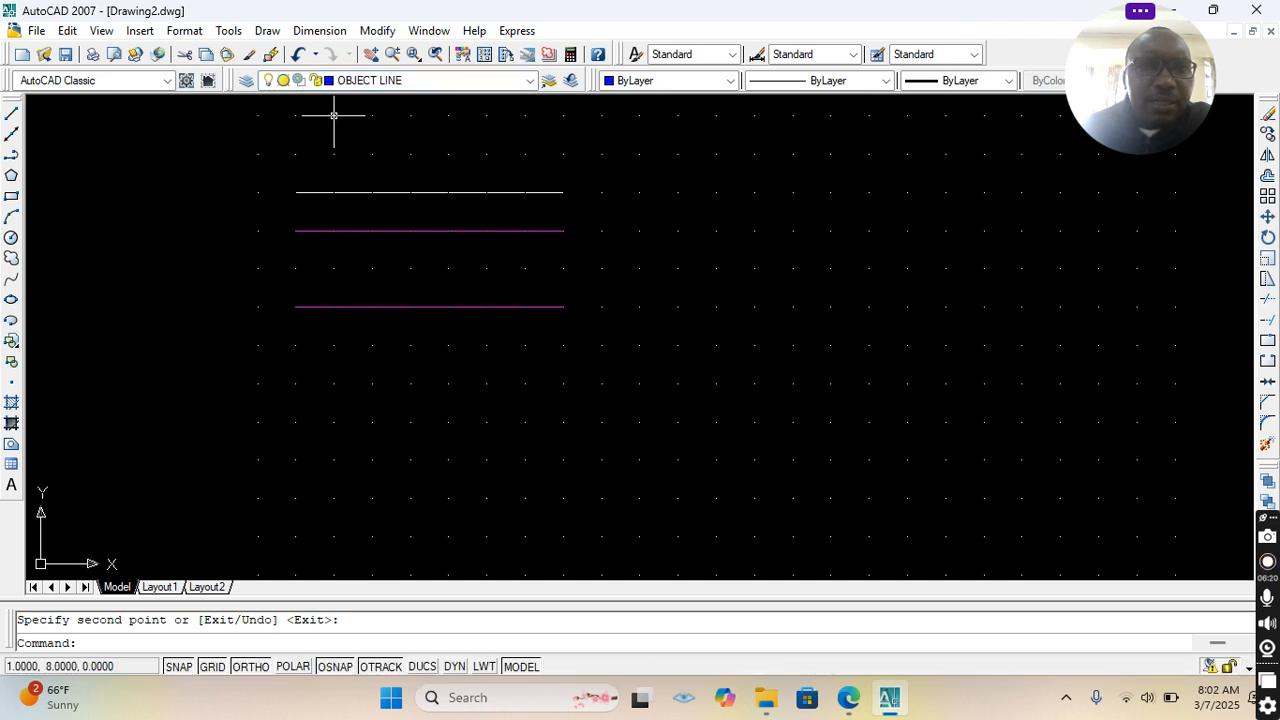
Step: Review the current layer and the color, linetype and lineweight of each layer in the Layer Properties Manager
{"action": "left_click", "coordinate": [246, 80]}
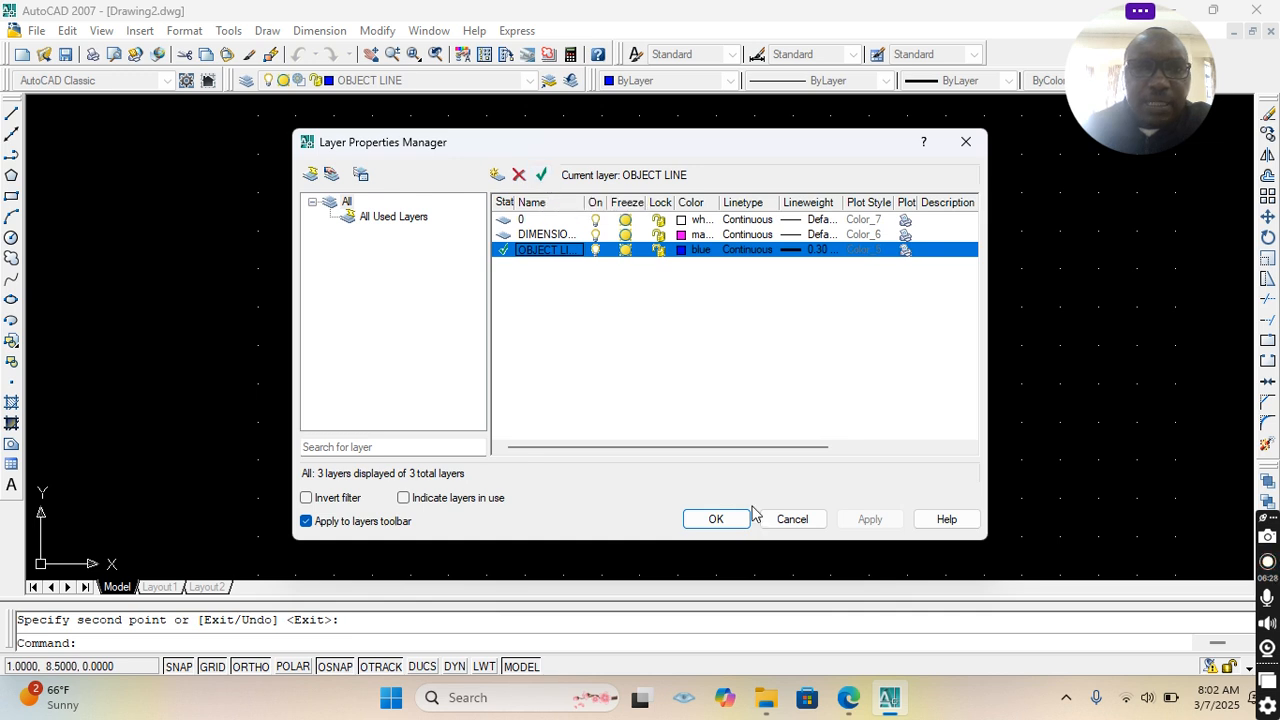
{"action": "left_click", "coordinate": [716, 519]}
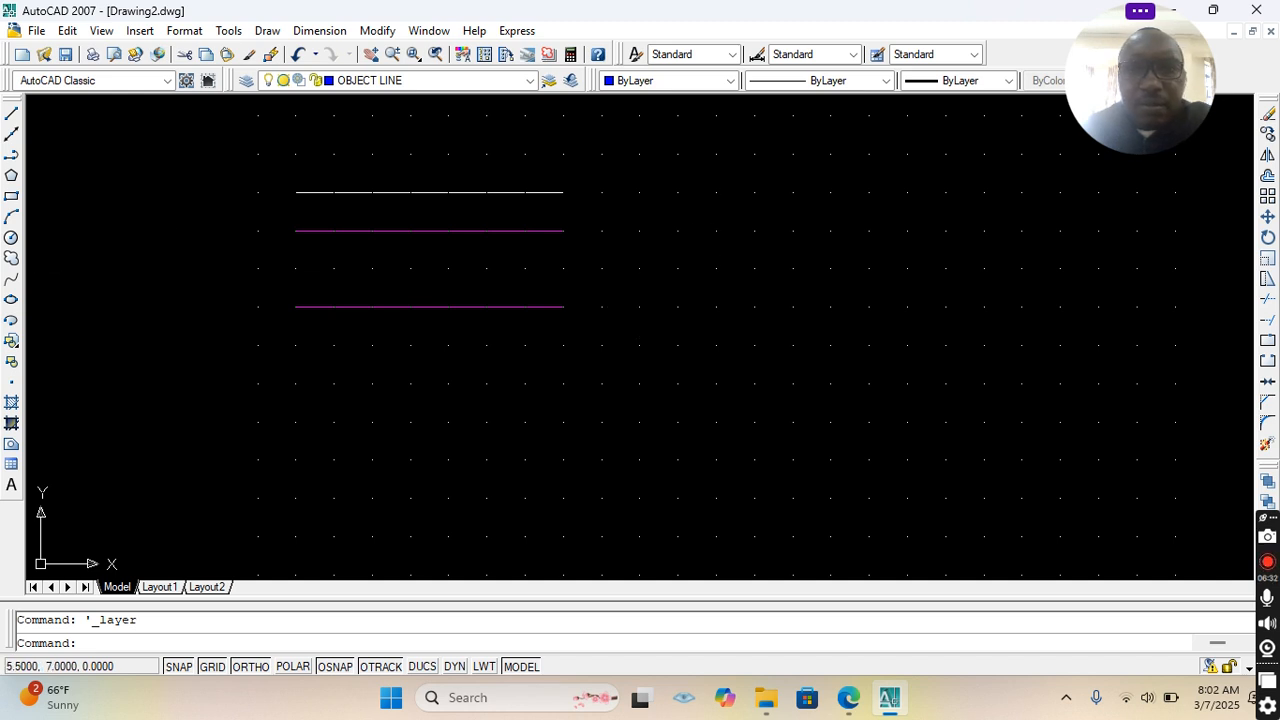
{"action": "left_click", "coordinate": [715, 154]}
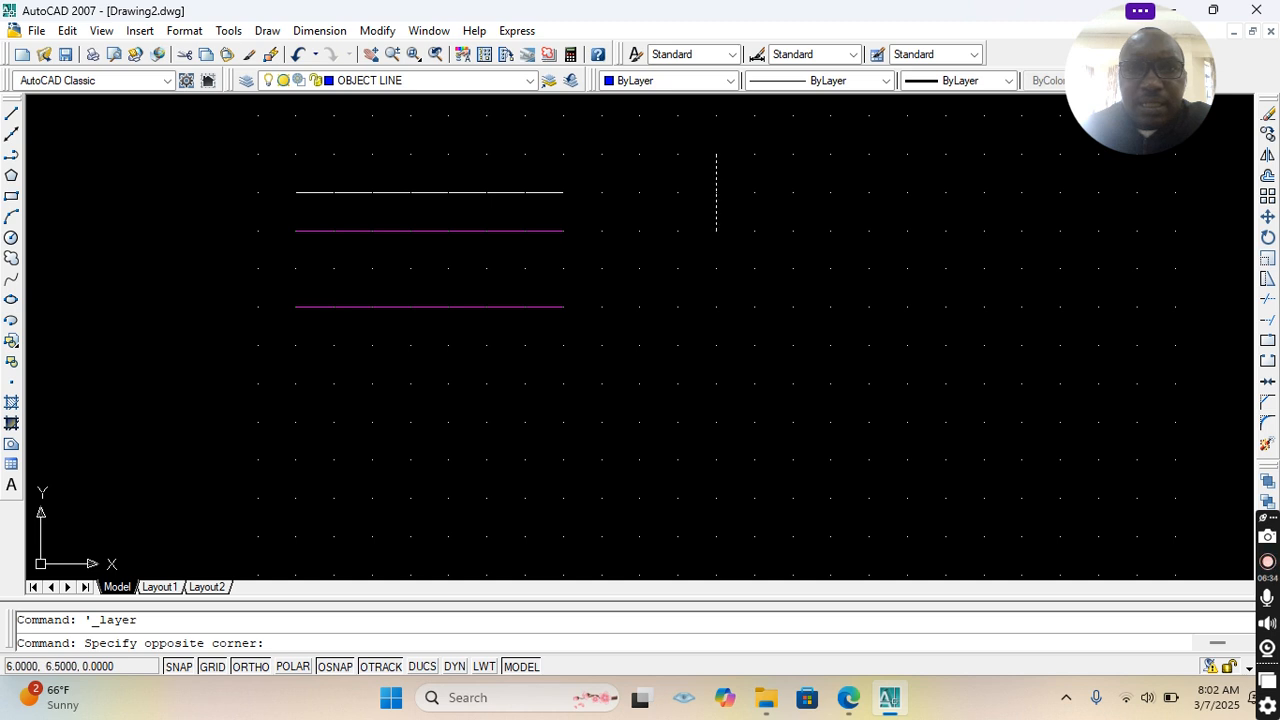
{"action": "left_click", "coordinate": [716, 307]}
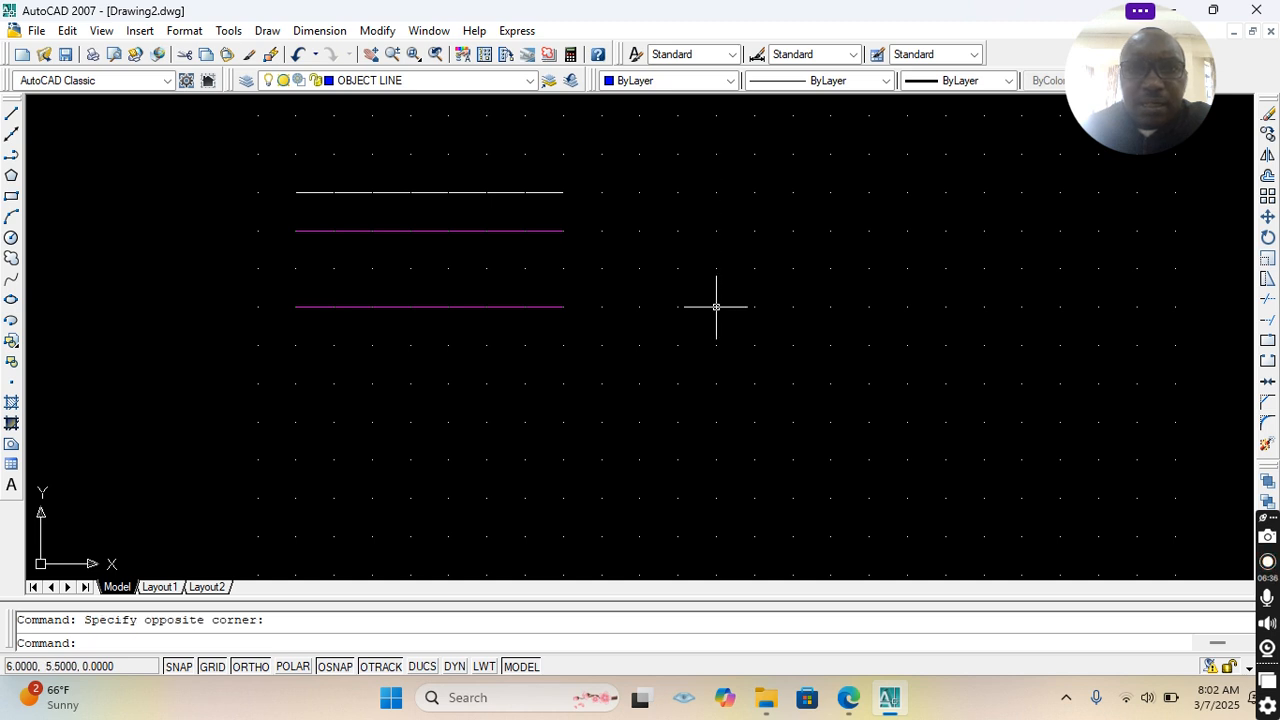
{"action": "type", "text": "la"}
{"action": "key", "text": "Return"}
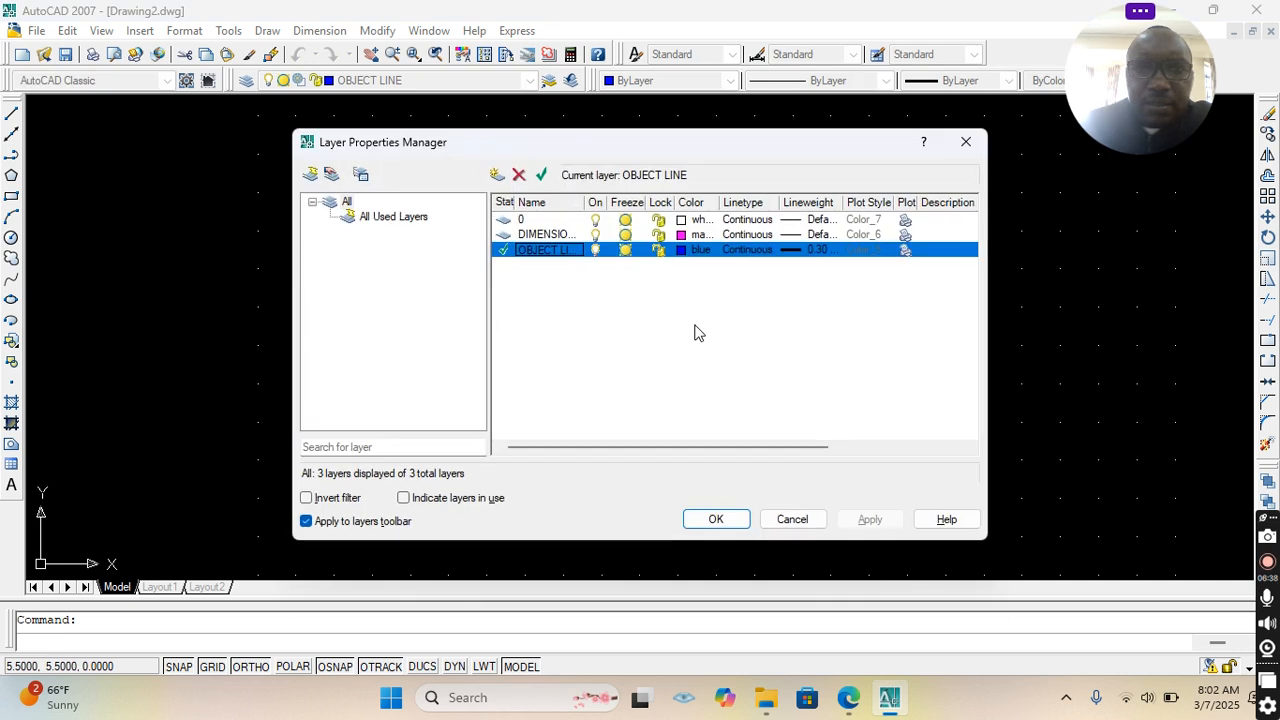
{"action": "left_click", "coordinate": [730, 524]}
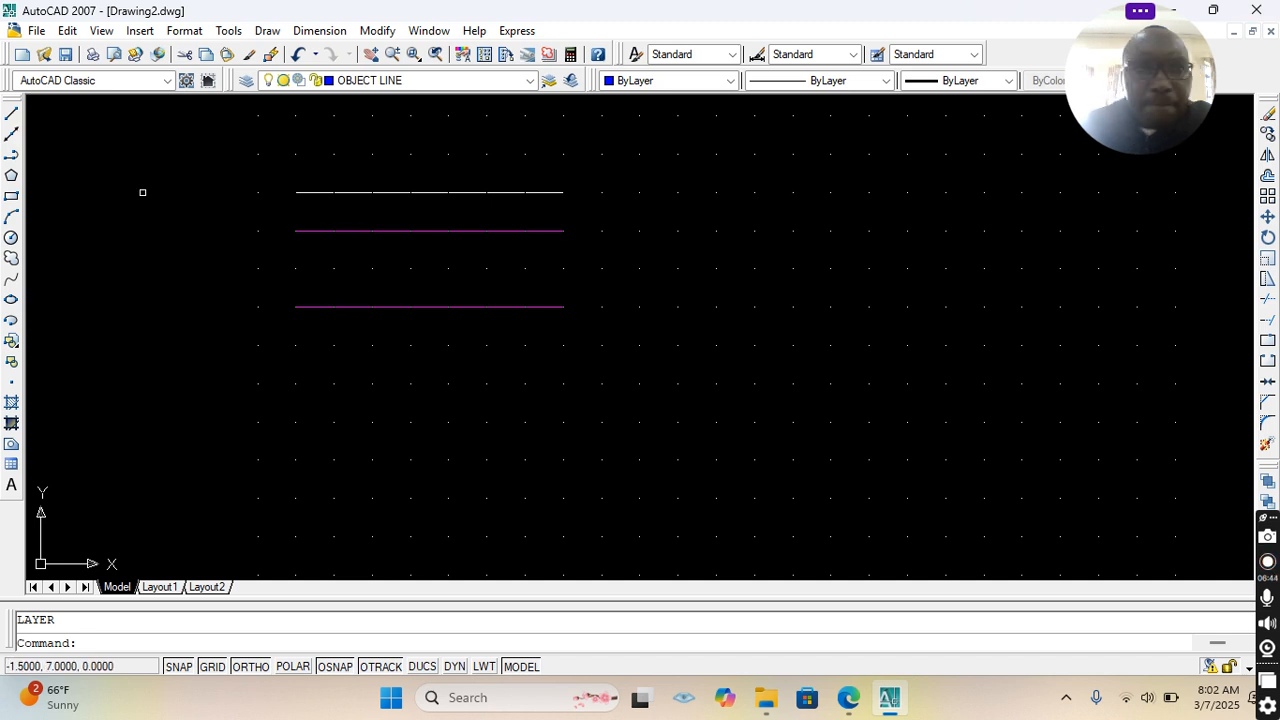
Step: Draw a vertical line 2 units long from (7, 7) straight down to (7, 5) on the OBJECT LINE layer
{"action": "left_click", "coordinate": [11, 114]}
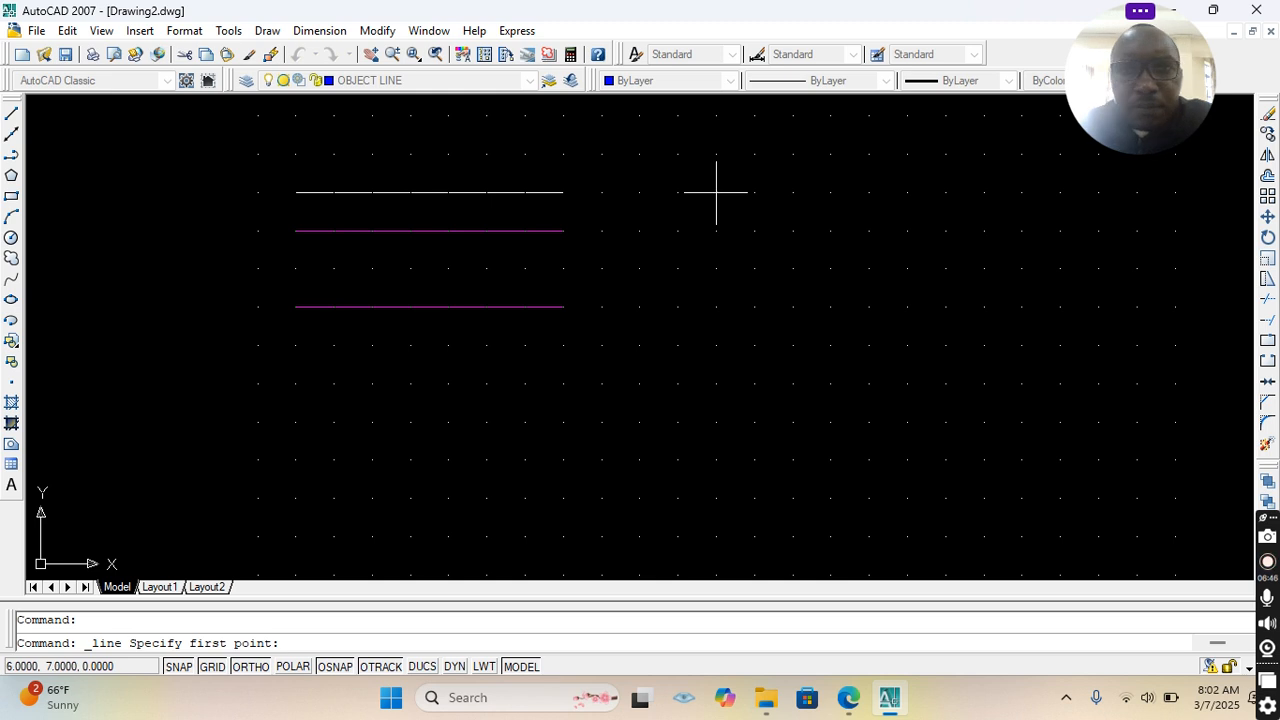
{"action": "left_click", "coordinate": [793, 192]}
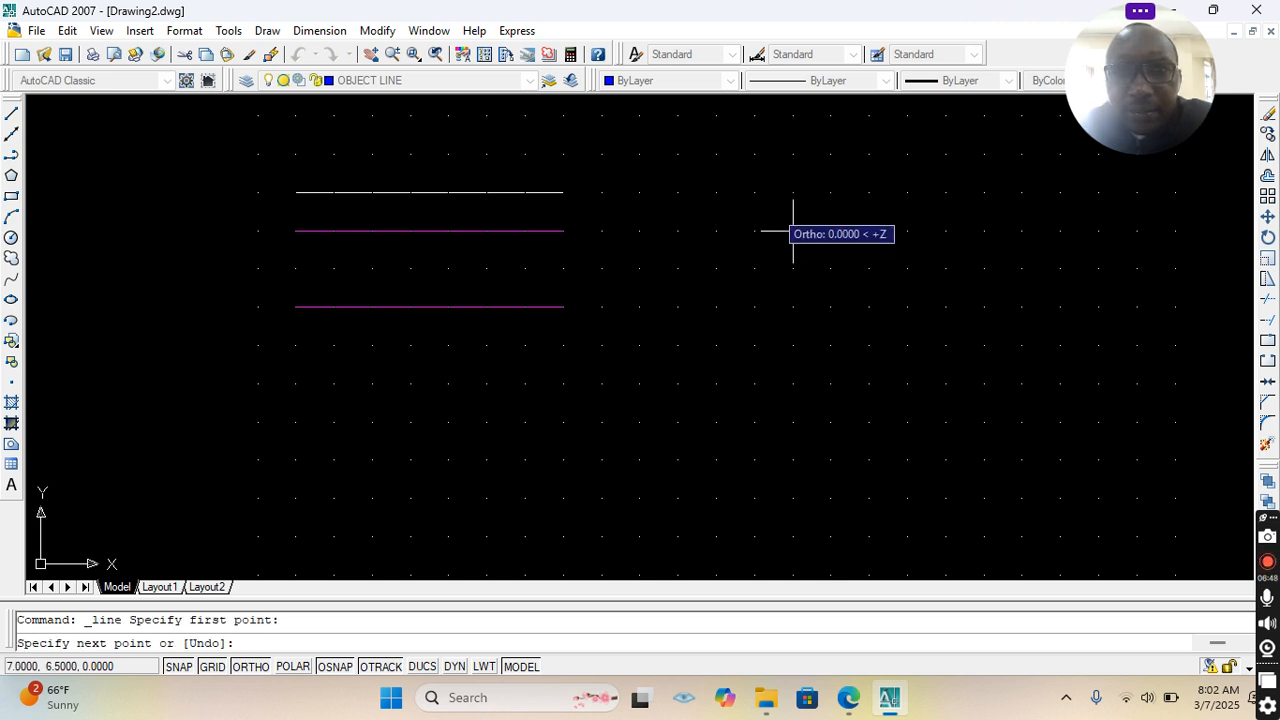
{"action": "left_click", "coordinate": [755, 345]}
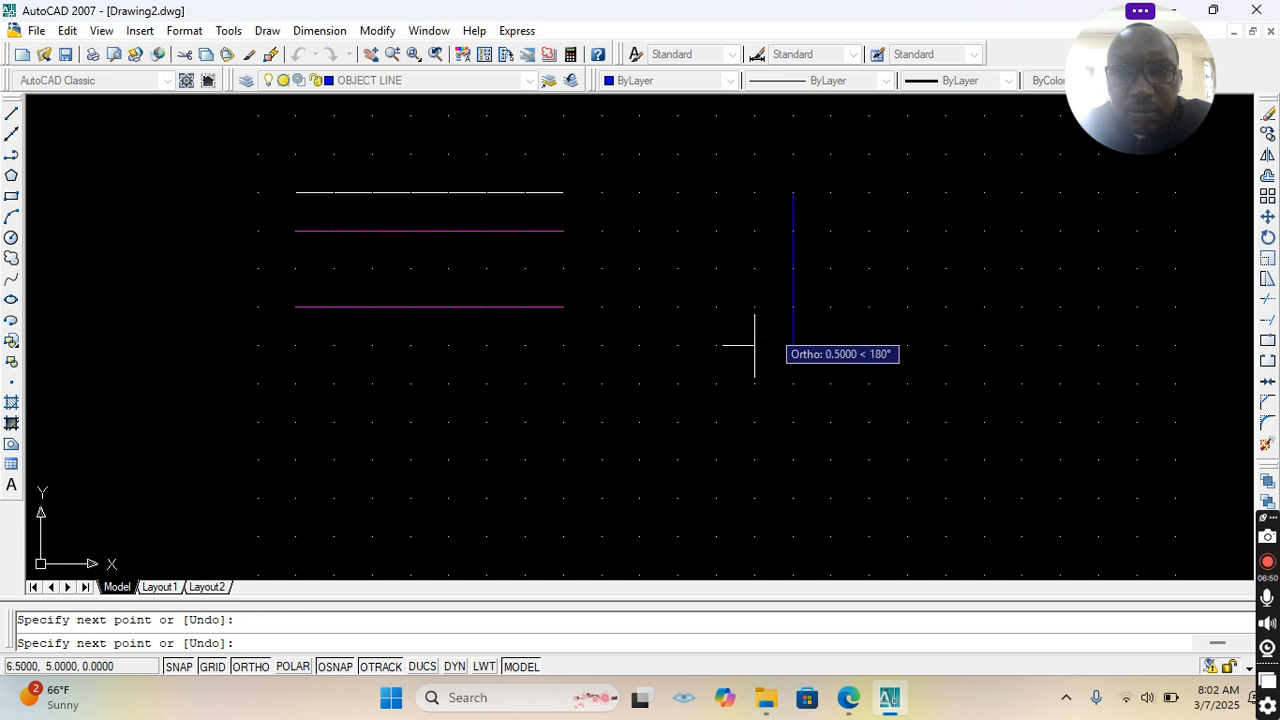
{"action": "key", "text": "Return"}
{"action": "key", "text": "Escape"}
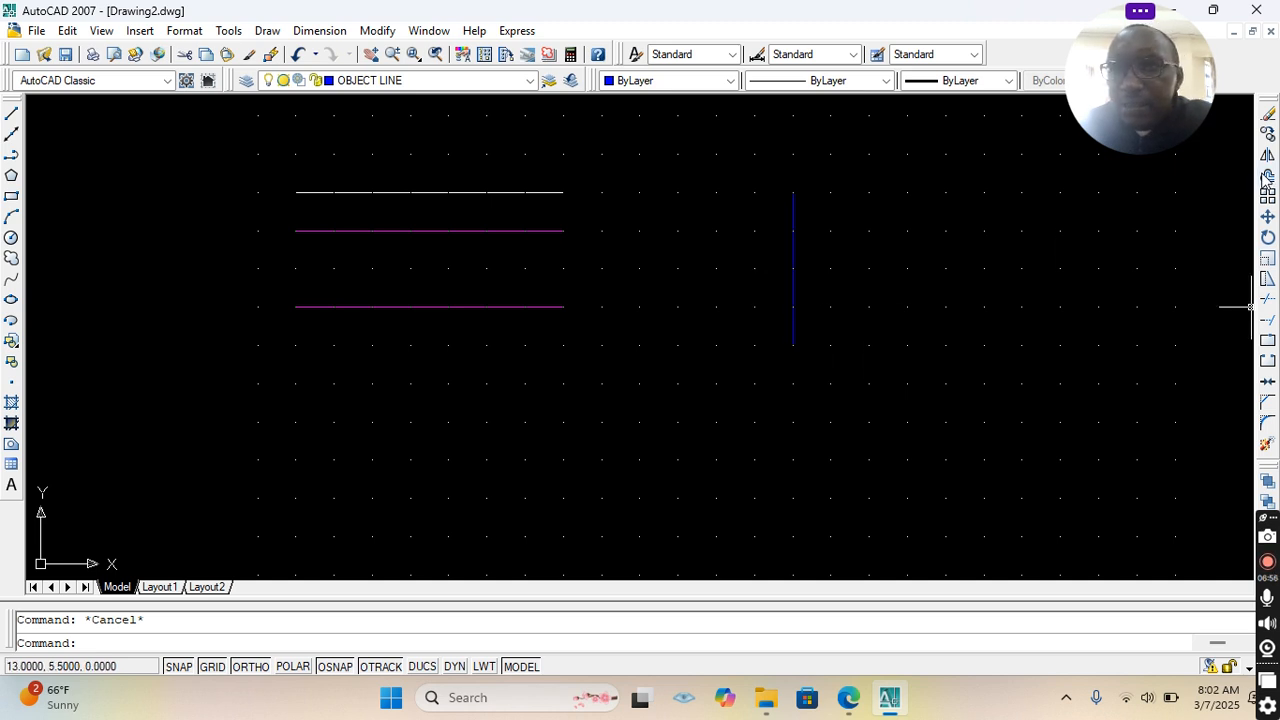
Step: Try to mirror the blue line about a vertical axis from its lower endpoint down to (7, 3), keeping the source
{"action": "left_click", "coordinate": [1267, 156]}
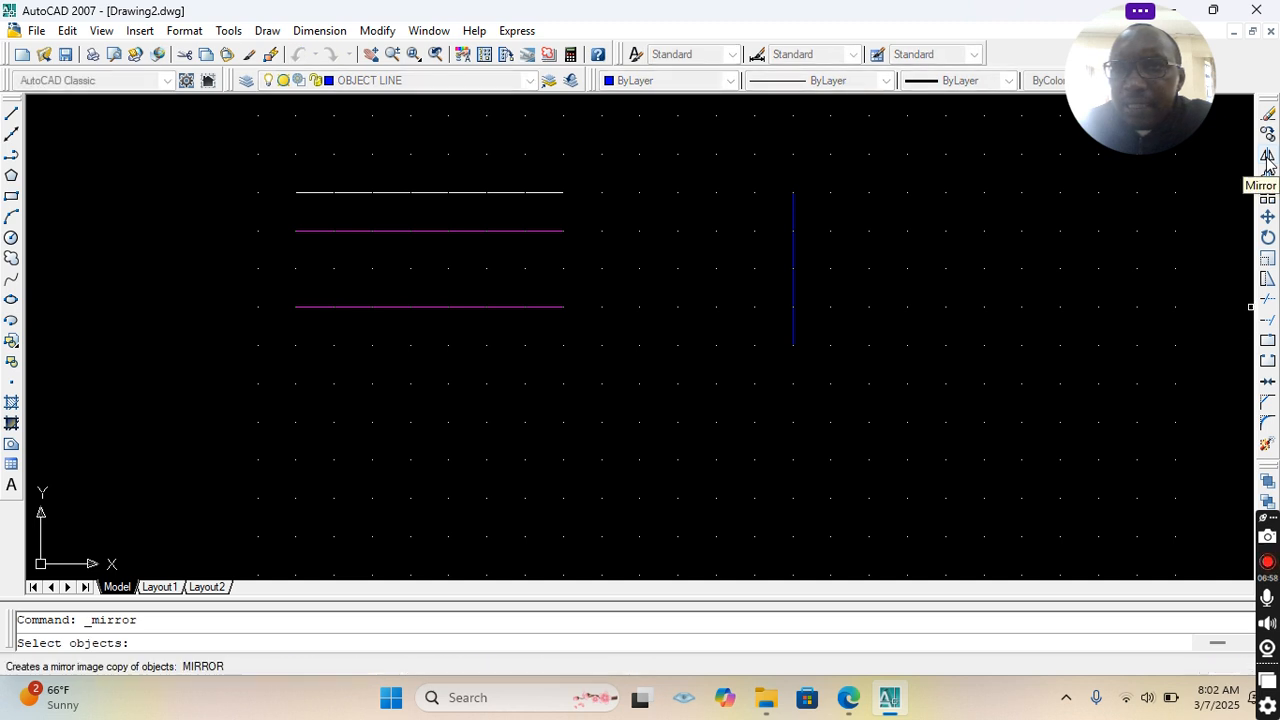
{"action": "left_click", "coordinate": [793, 268]}
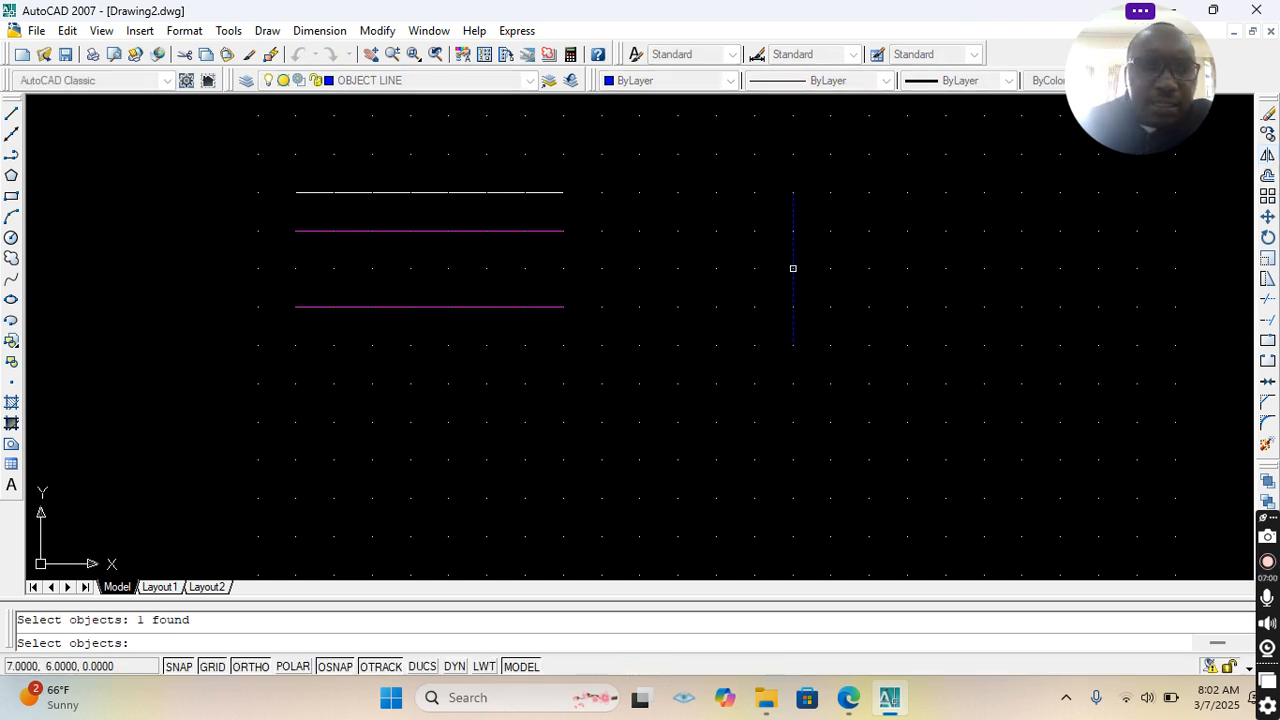
{"action": "key", "text": "Return"}
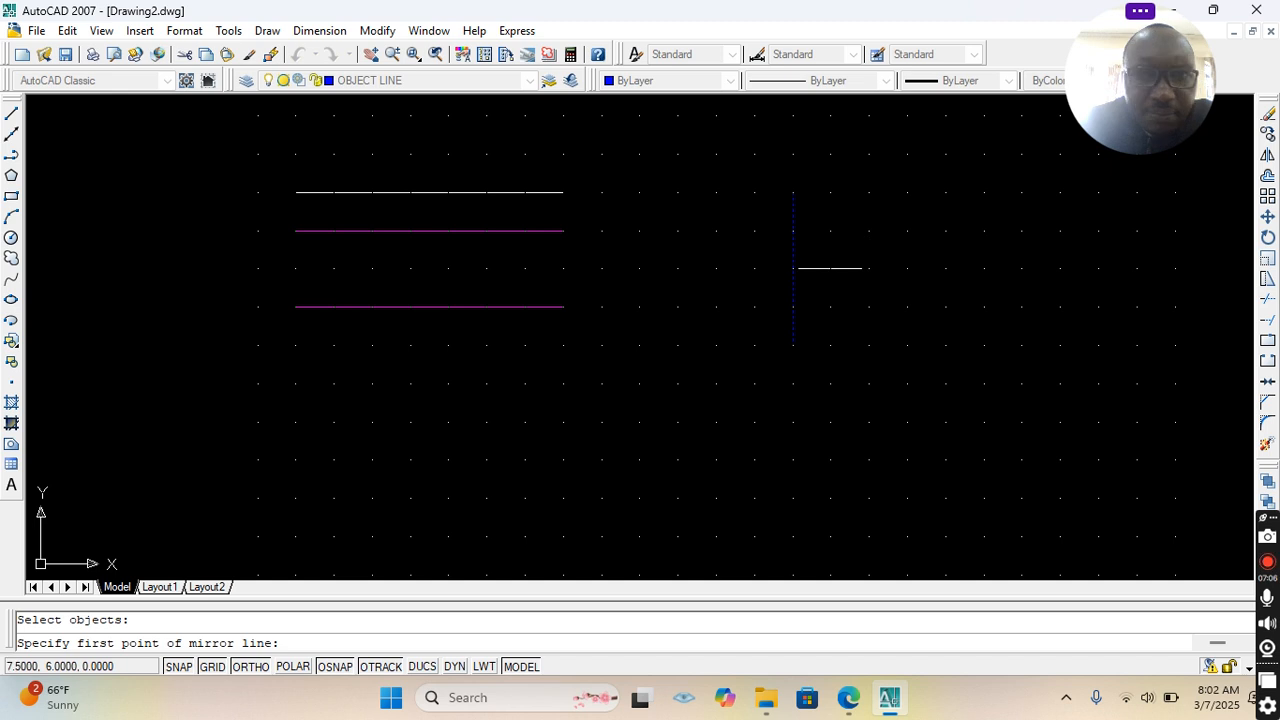
{"action": "left_click", "coordinate": [793, 345]}
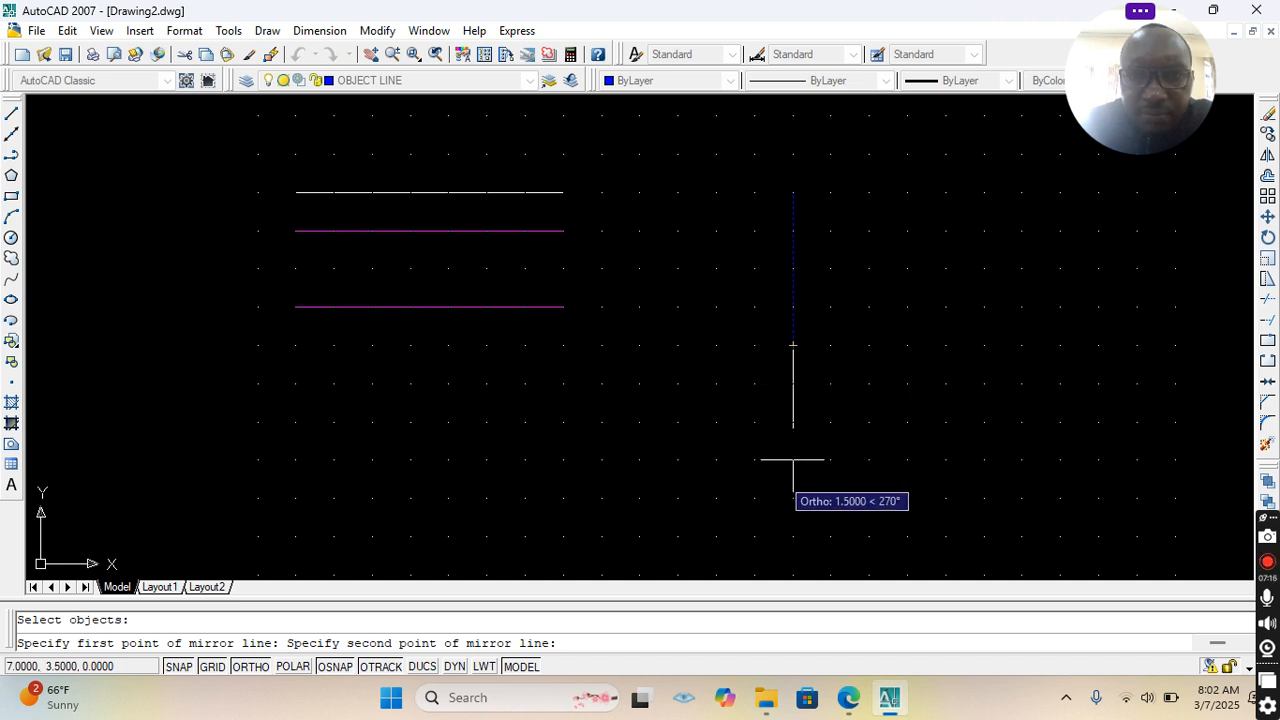
{"action": "left_click", "coordinate": [793, 498]}
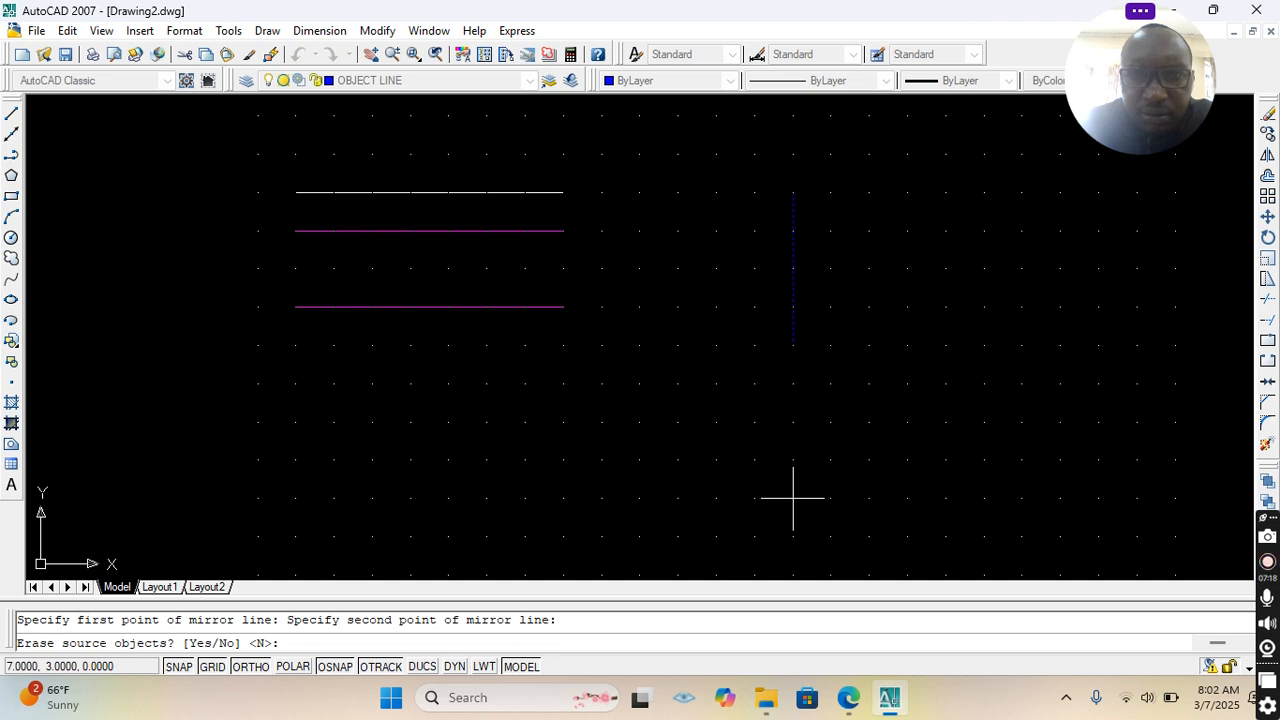
{"action": "key", "text": "Return"}
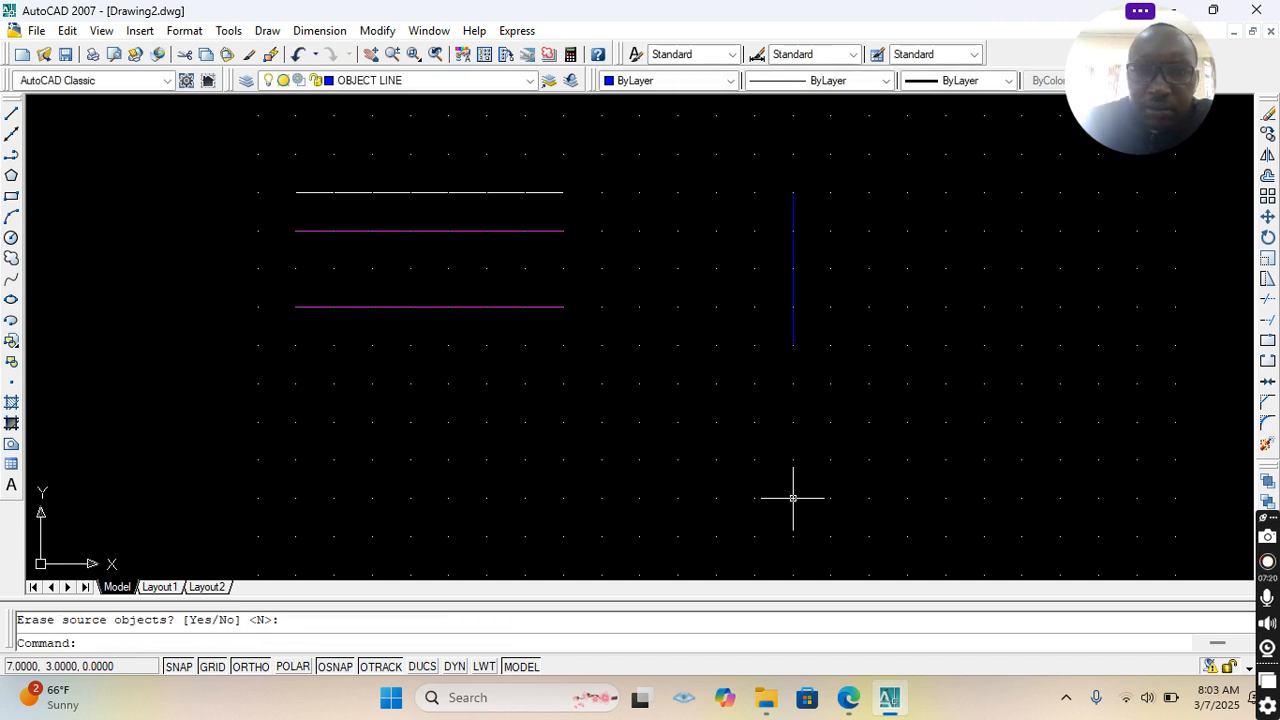
Step: Try to mirror the blue line about the vertical axis running down from its upper endpoint along the line itself, keeping the source
{"action": "left_click", "coordinate": [1267, 157]}
{"action": "left_click", "coordinate": [793, 268]}
{"action": "key", "text": "Return"}
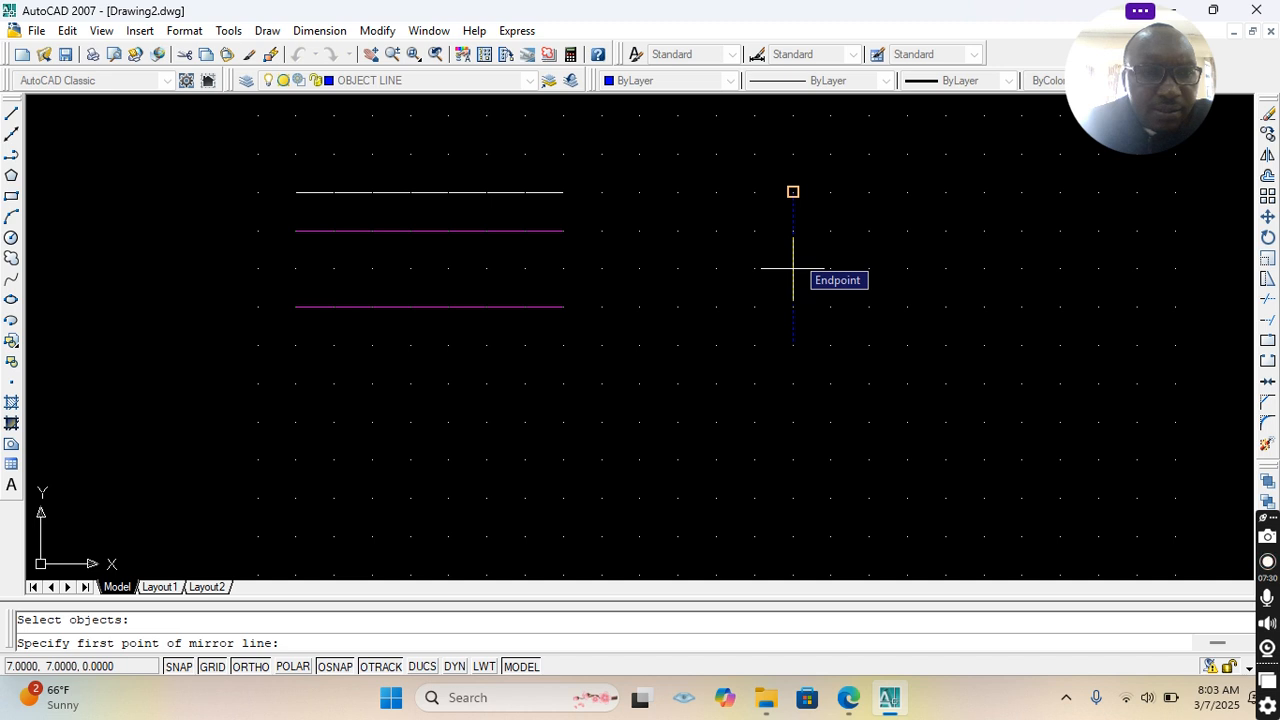
{"action": "left_click", "coordinate": [793, 268]}
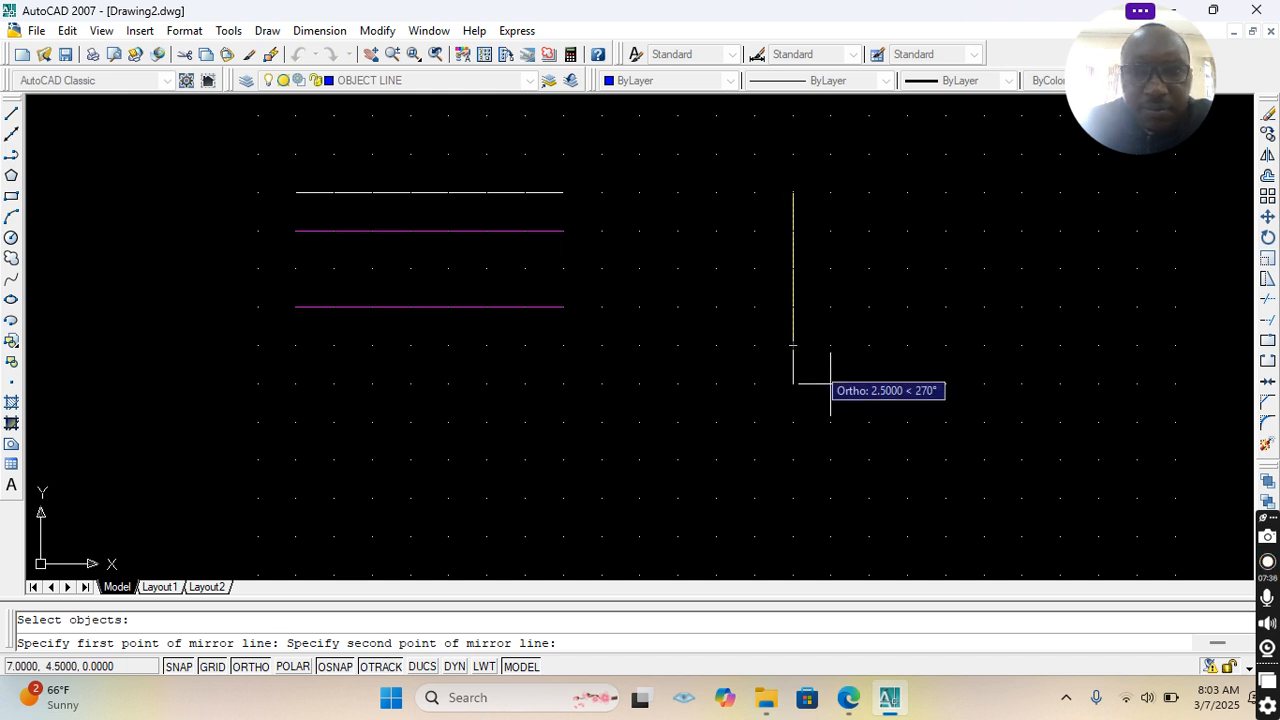
{"action": "left_click", "coordinate": [793, 345]}
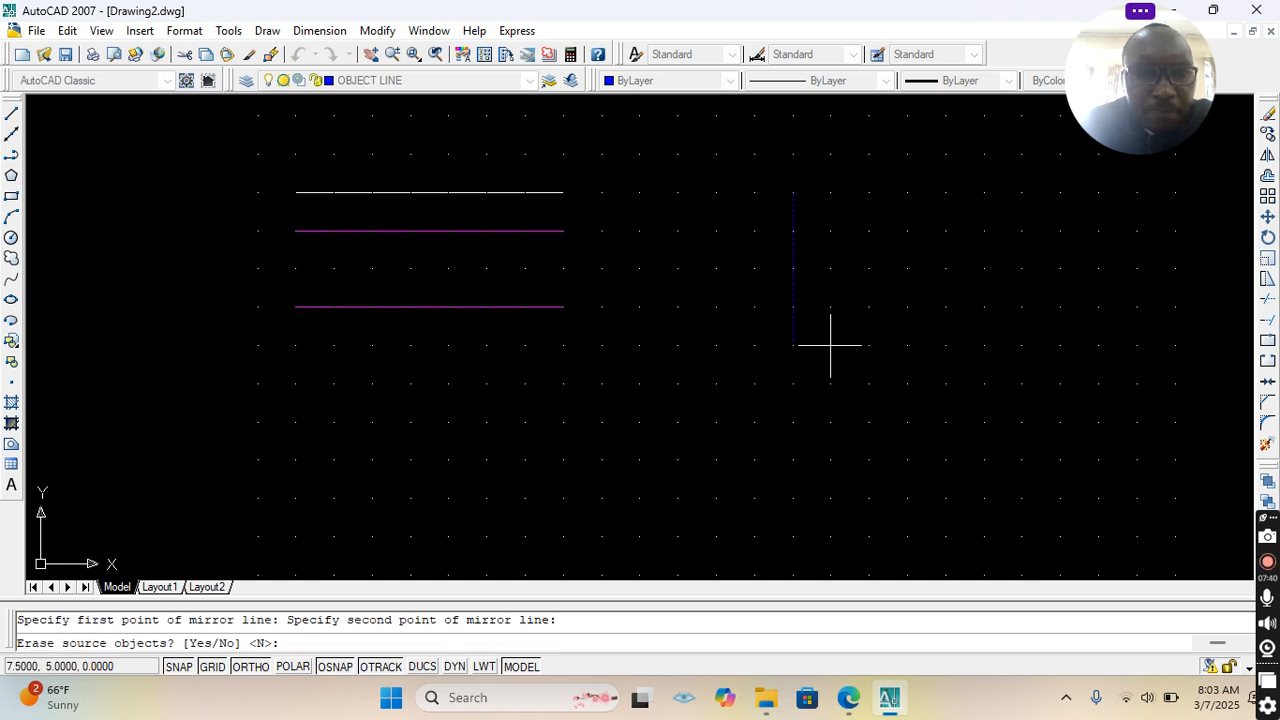
{"action": "key", "text": "Return"}
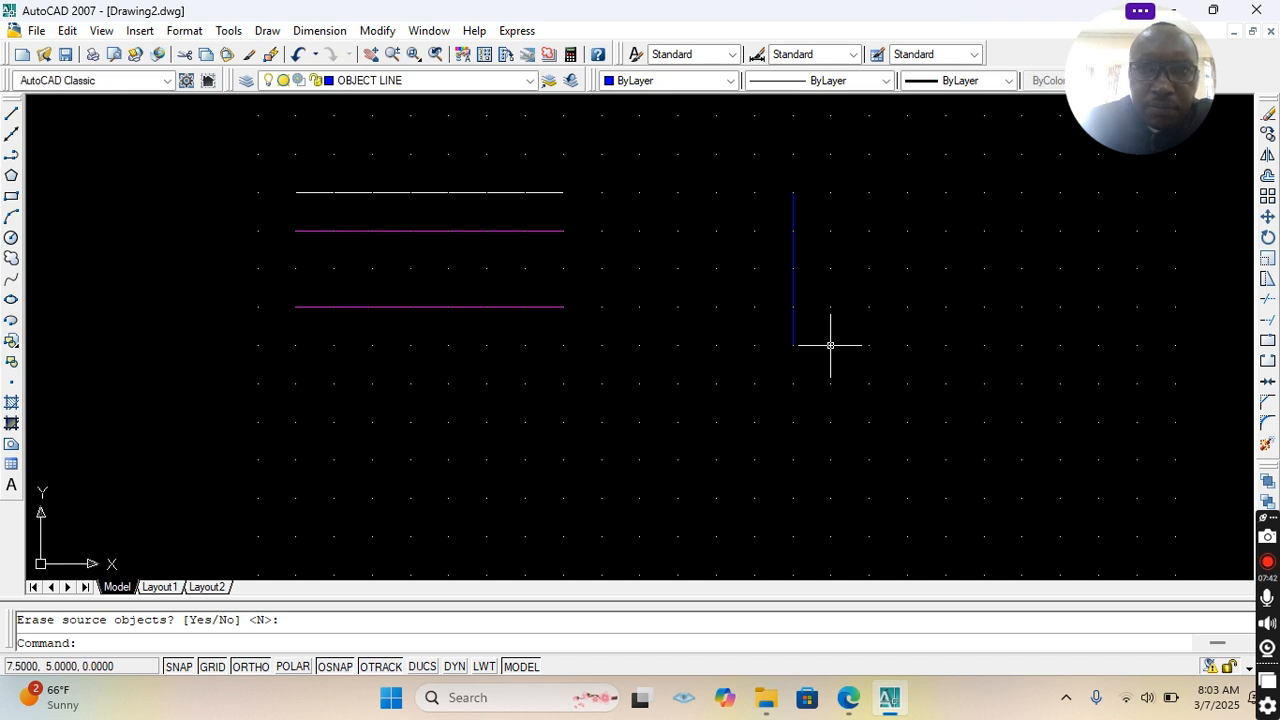
Step: Try to mirror the blue line about a vertical axis from its lower endpoint down to (7, 3.5), keeping the source
{"action": "left_click", "coordinate": [793, 231]}
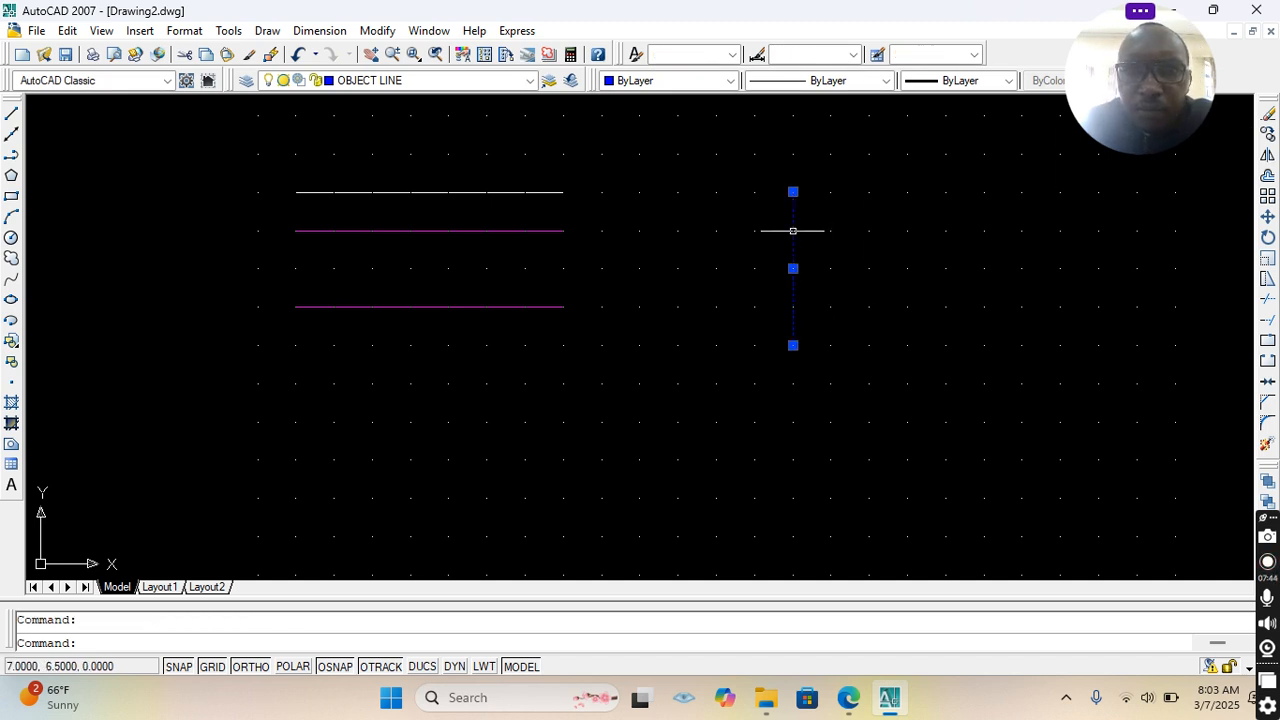
{"action": "left_click", "coordinate": [1267, 155]}
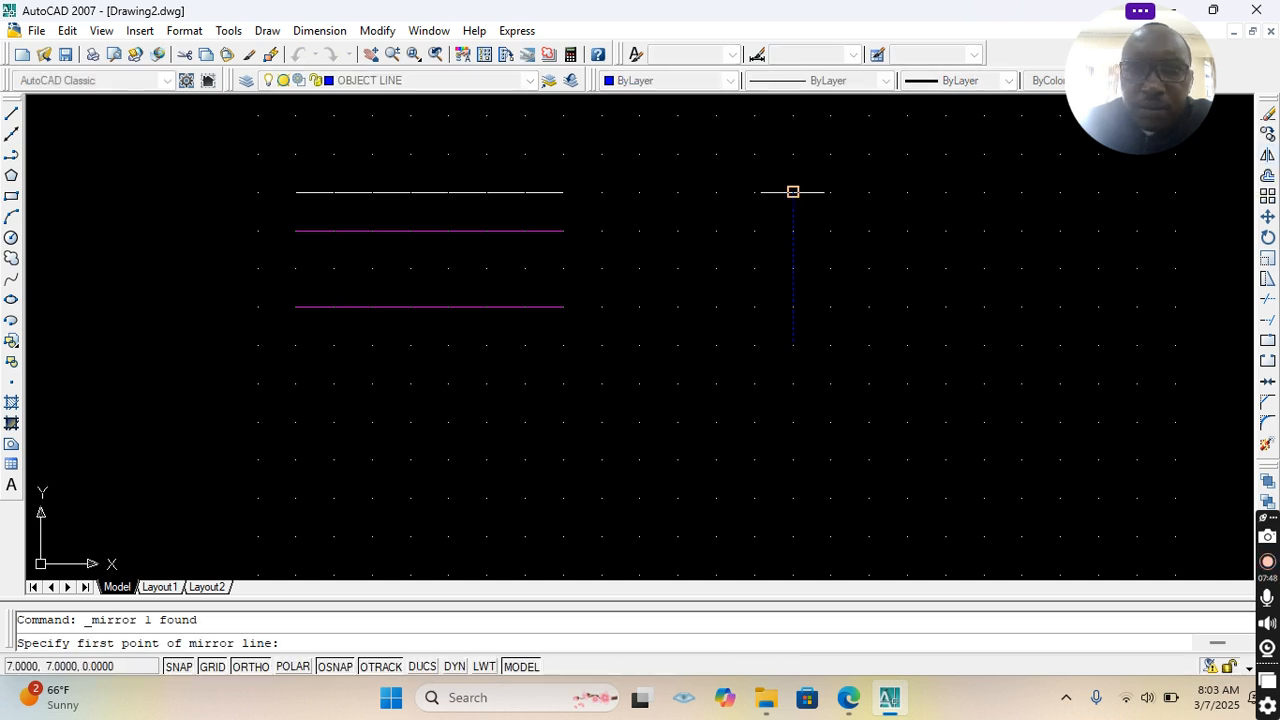
{"action": "left_click", "coordinate": [793, 345]}
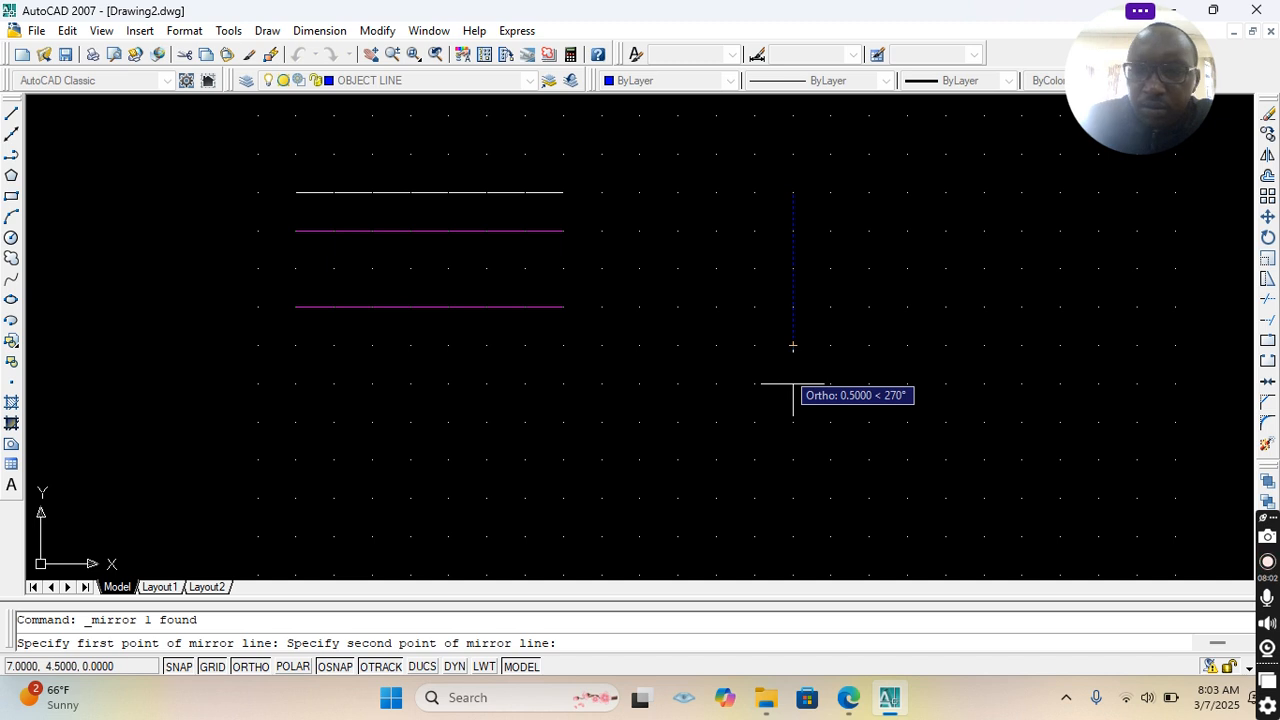
{"action": "key", "text": "Return"}
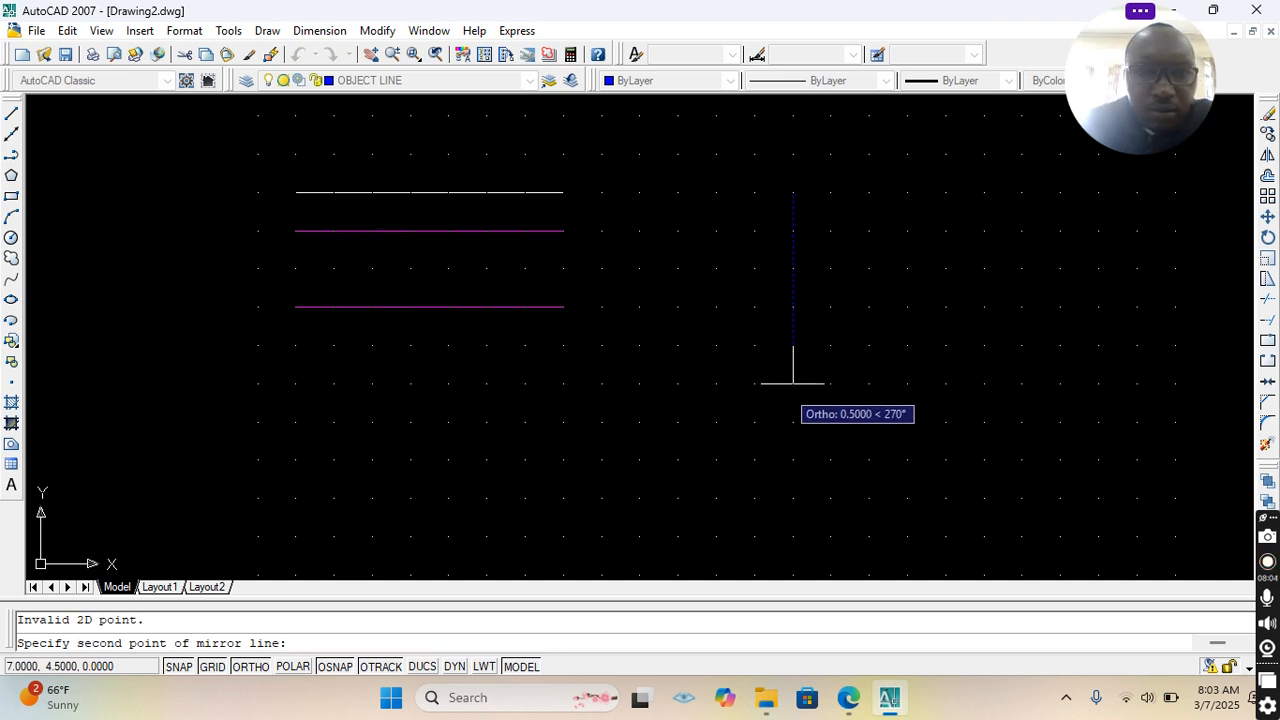
{"action": "left_click", "coordinate": [793, 460]}
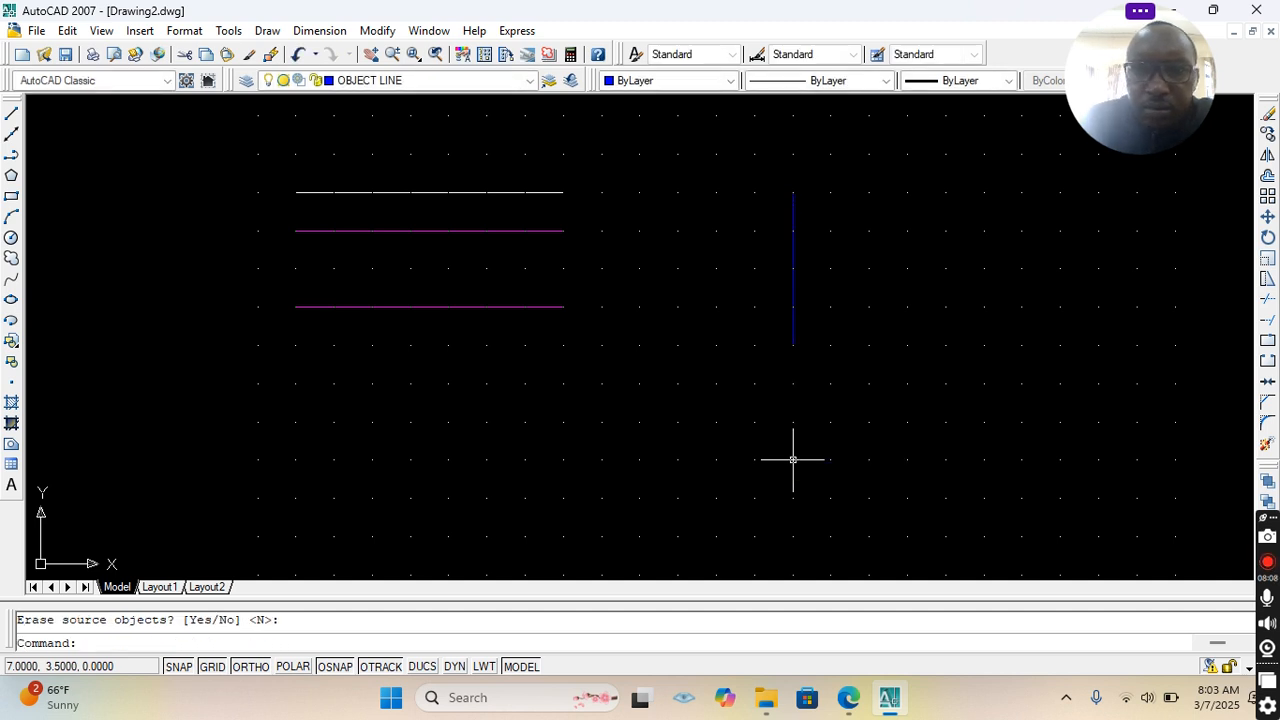
{"action": "key", "text": "Escape"}
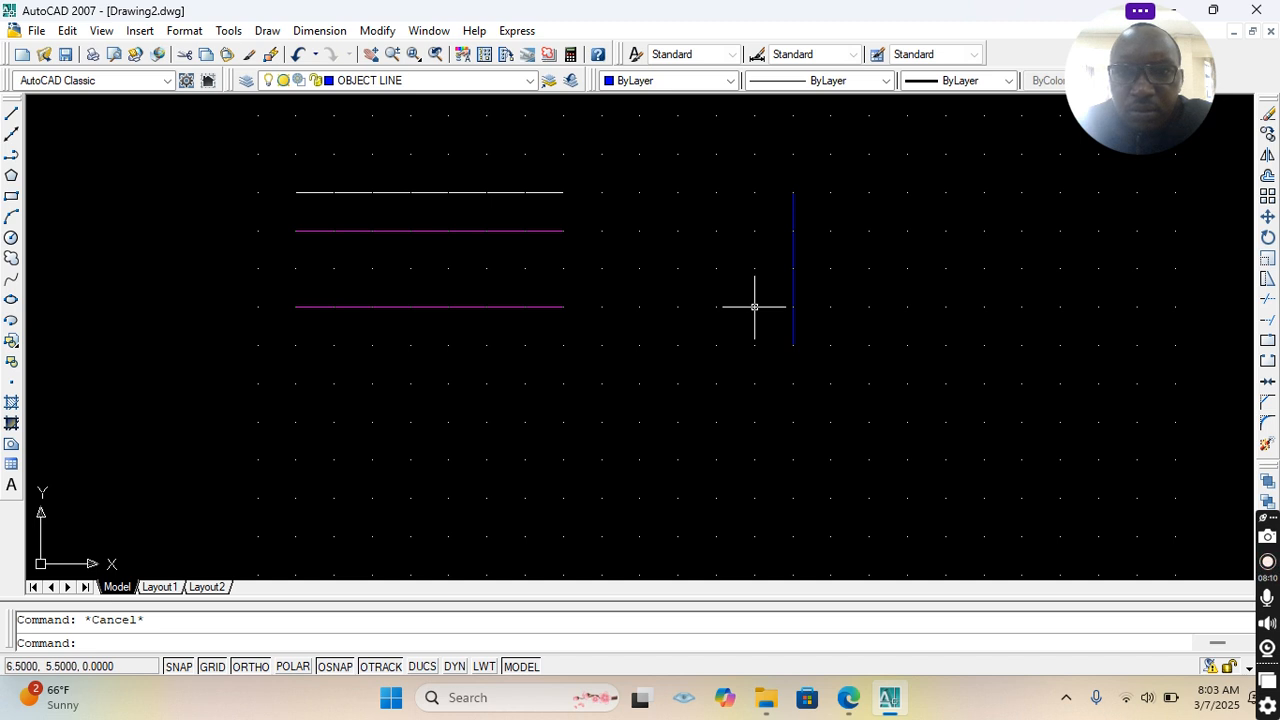
Step: Mirror the blue vertical line downward about a horizontal axis through its lower endpoint, keeping the original line
{"action": "left_click", "coordinate": [793, 268]}
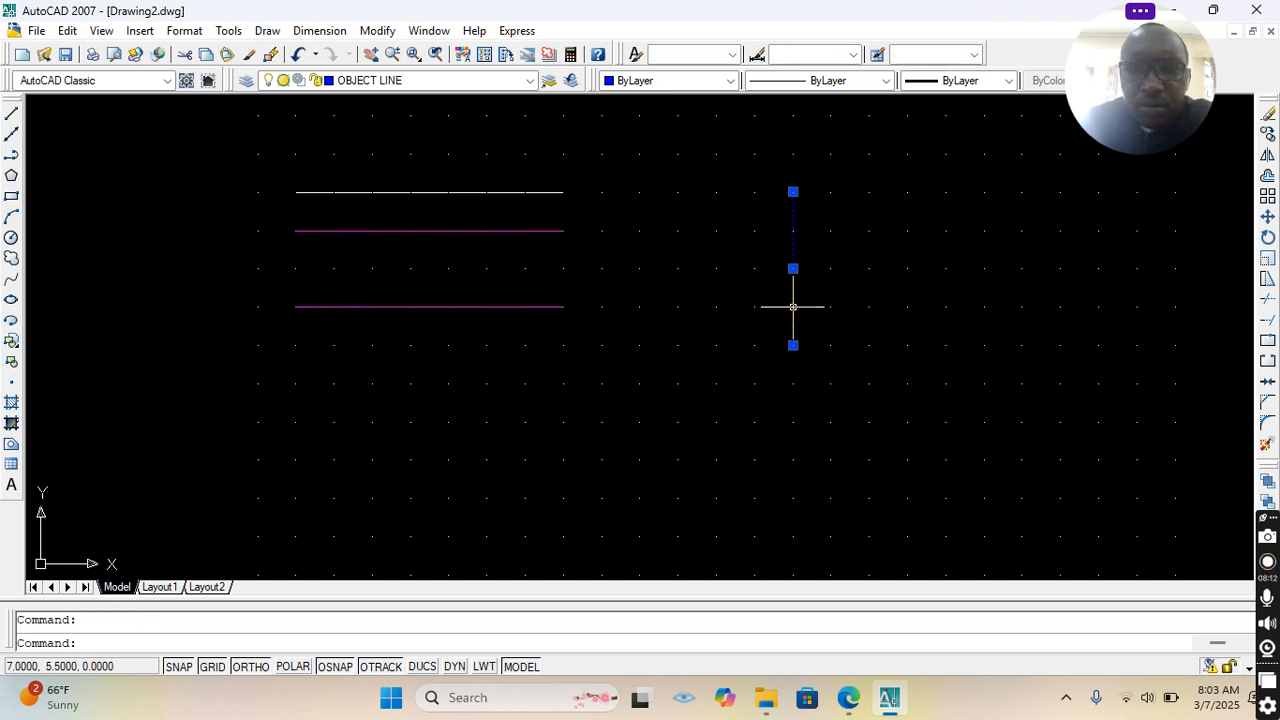
{"action": "left_click", "coordinate": [1267, 156]}
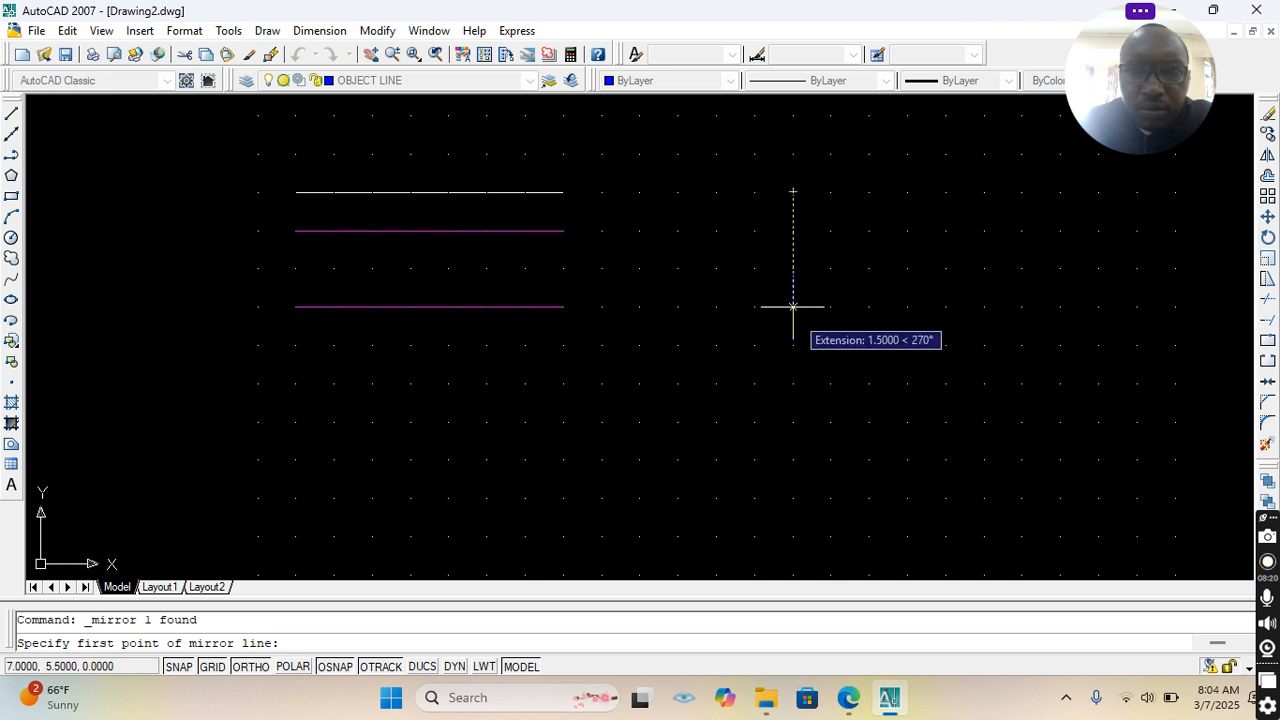
{"action": "left_click", "coordinate": [793, 345]}
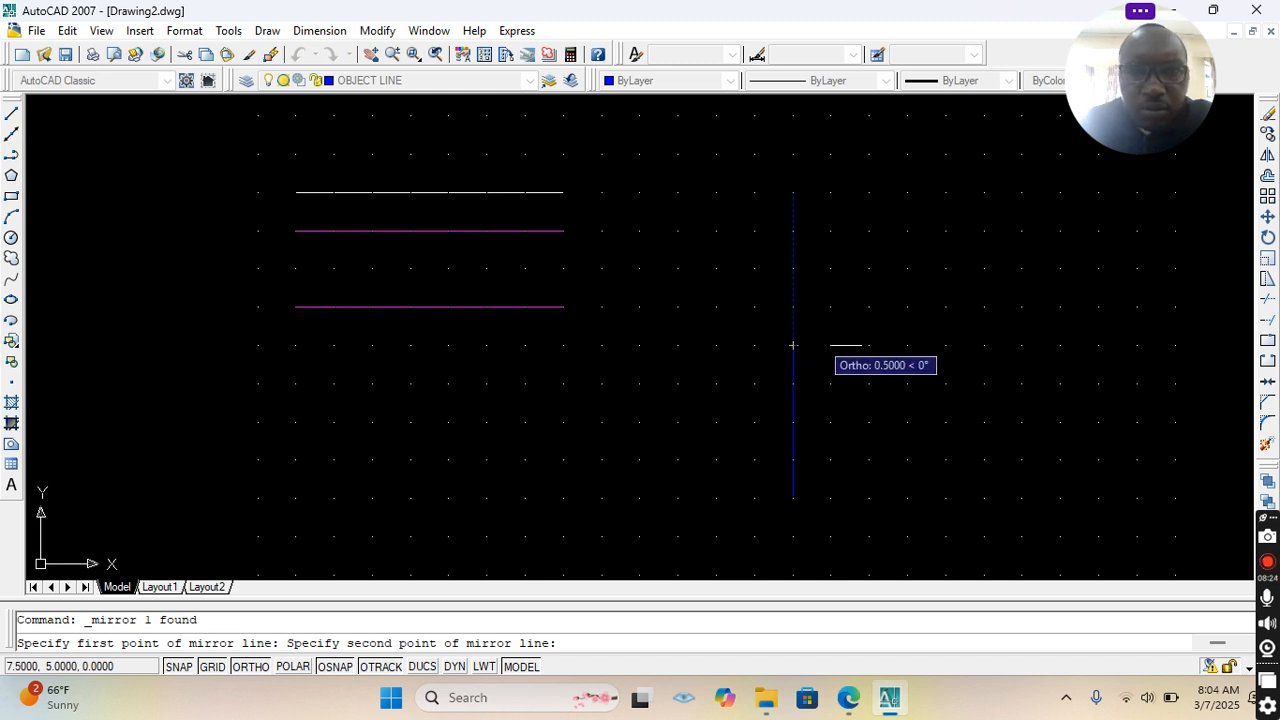
{"action": "left_click", "coordinate": [830, 345]}
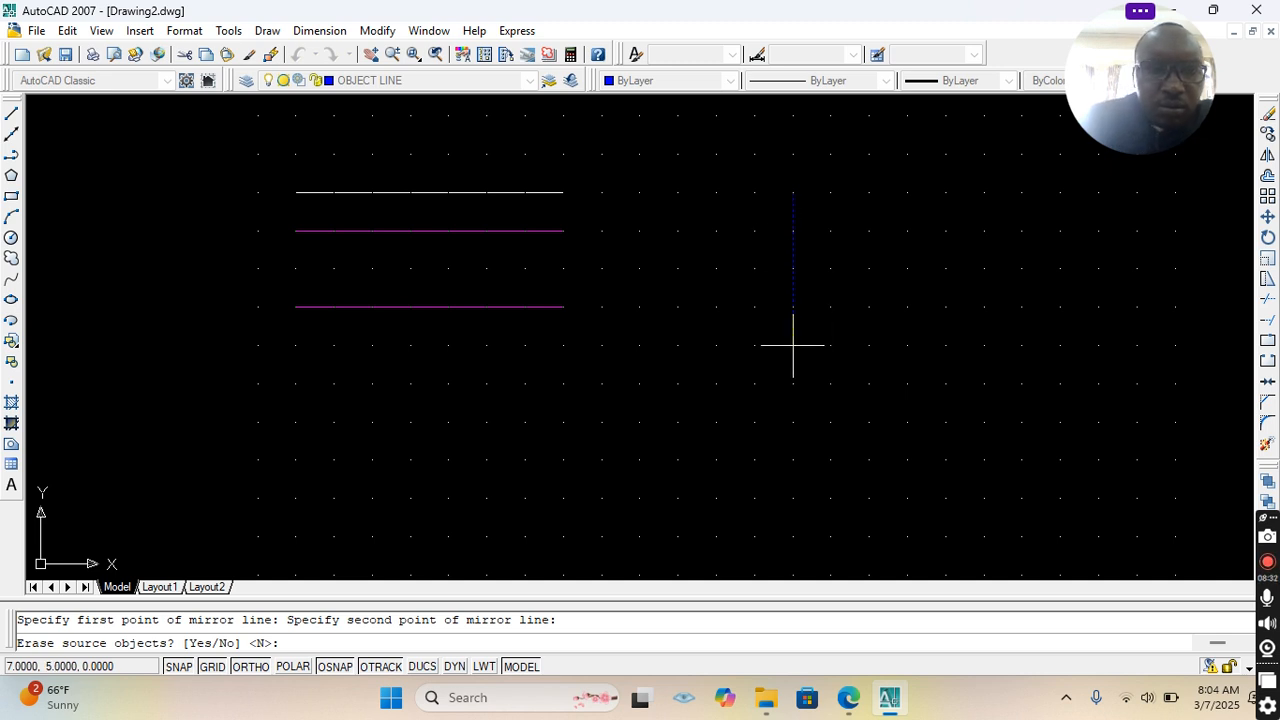
{"action": "key", "text": "Return"}
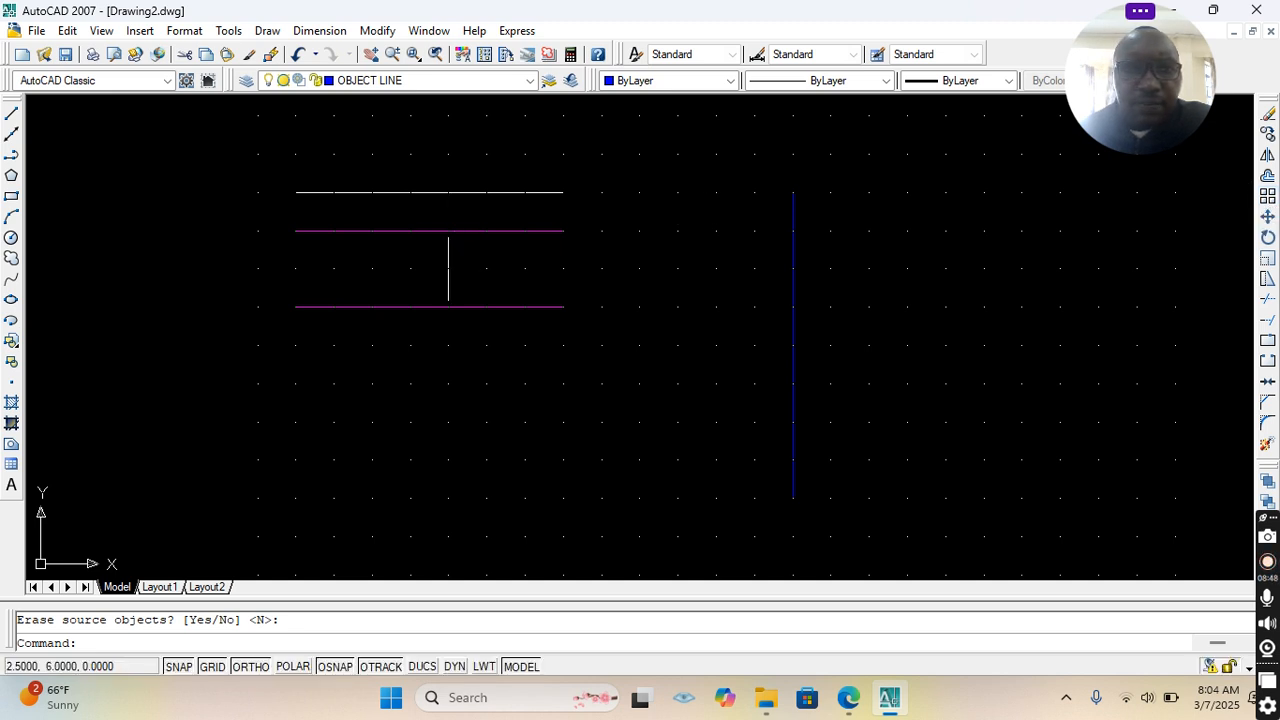
Step: Make a rectangular array of the lower magenta line with 3 rows and 3 columns, using row and column offsets of 1
{"action": "left_click", "coordinate": [420, 306]}
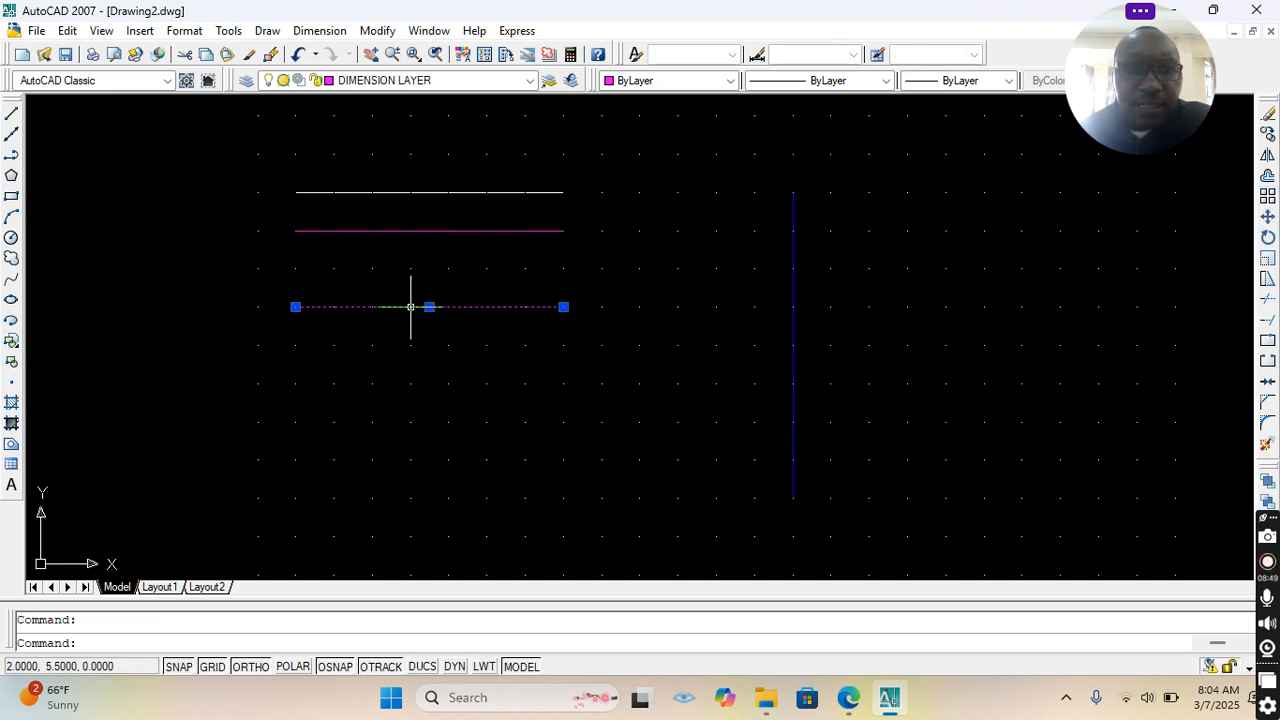
{"action": "left_click", "coordinate": [1267, 196]}
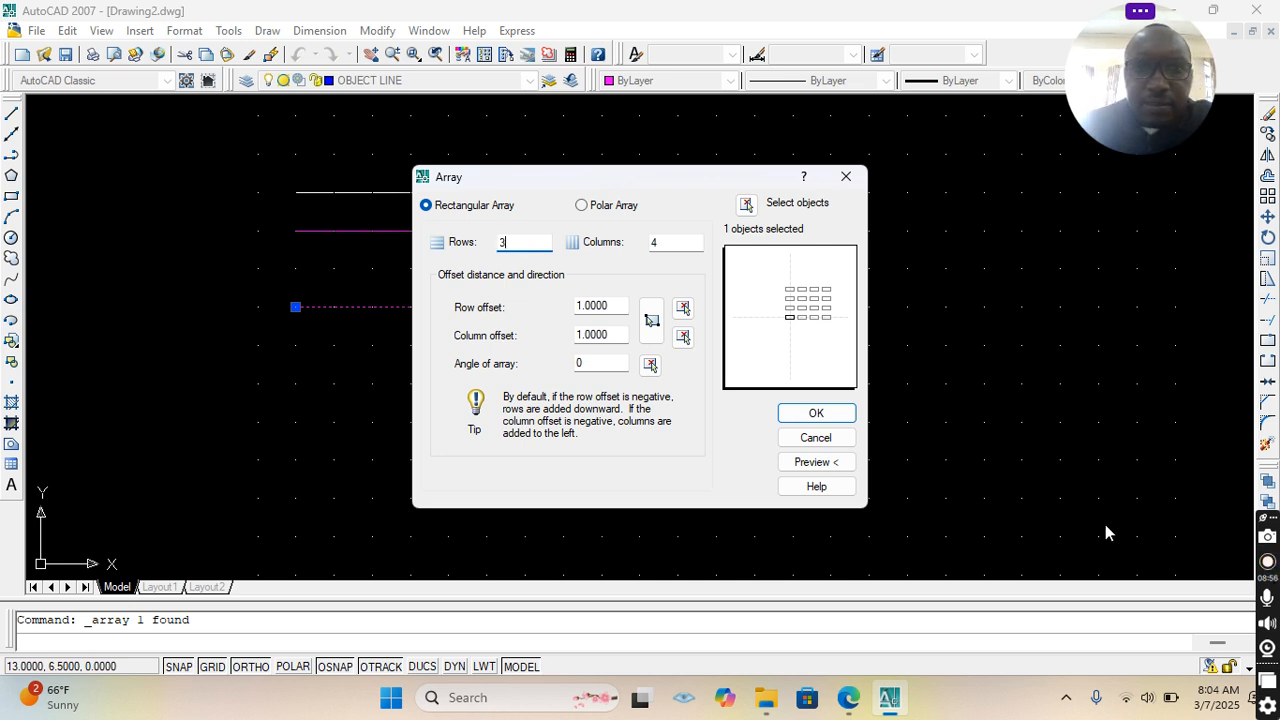
{"action": "left_click", "coordinate": [673, 242]}
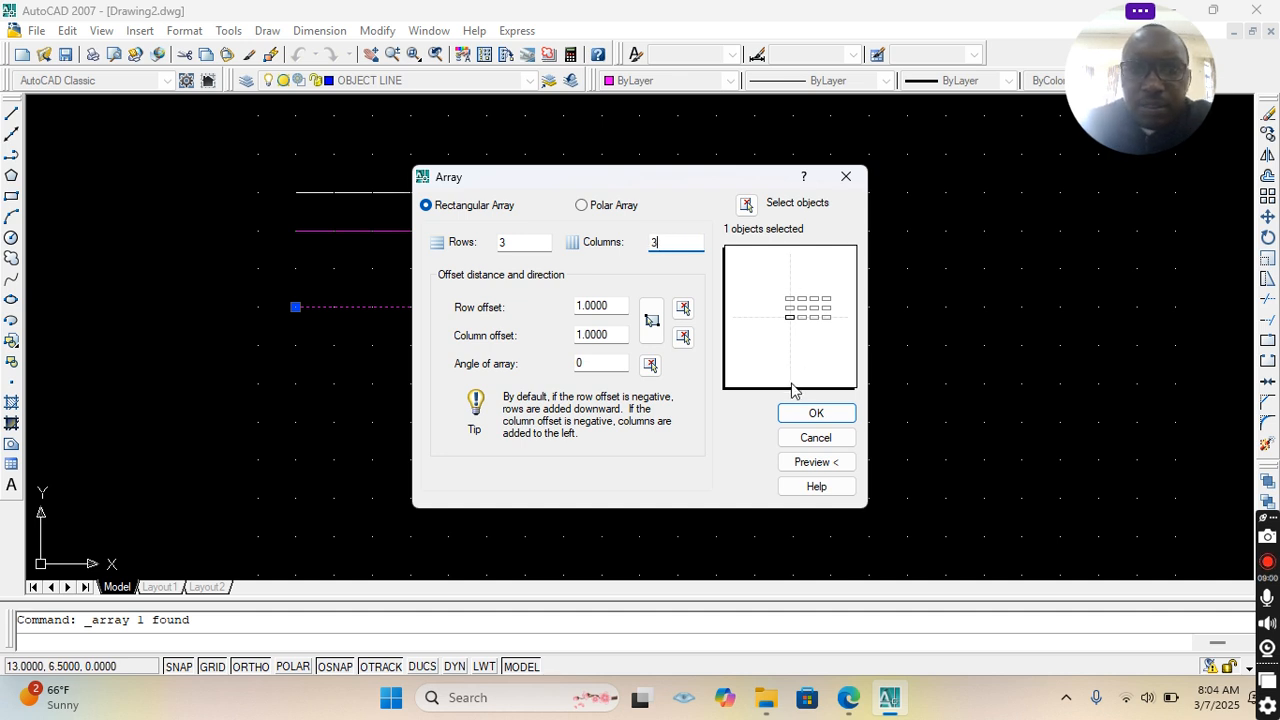
{"action": "left_click", "coordinate": [813, 413]}
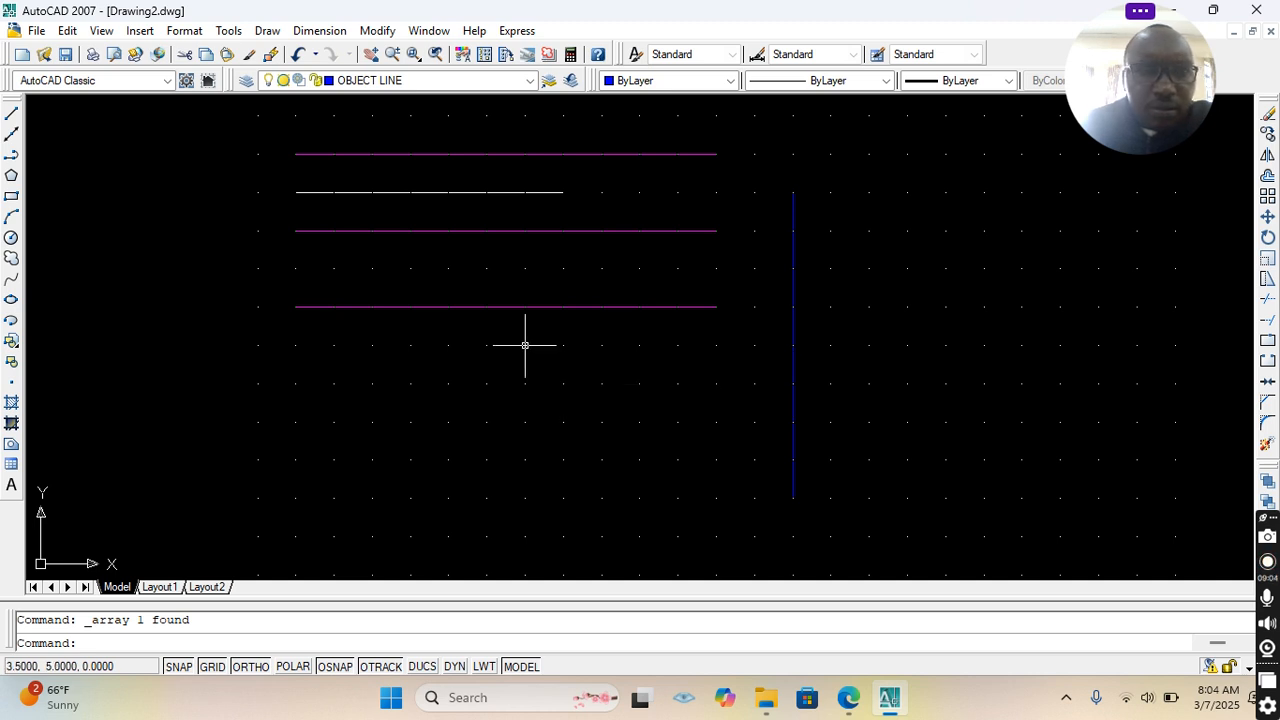
{"action": "scroll", "coordinate": [524, 345], "scroll_direction": "up", "scroll_amount": 2}
{"action": "scroll", "coordinate": [520, 340], "scroll_direction": "down", "scroll_amount": 2}
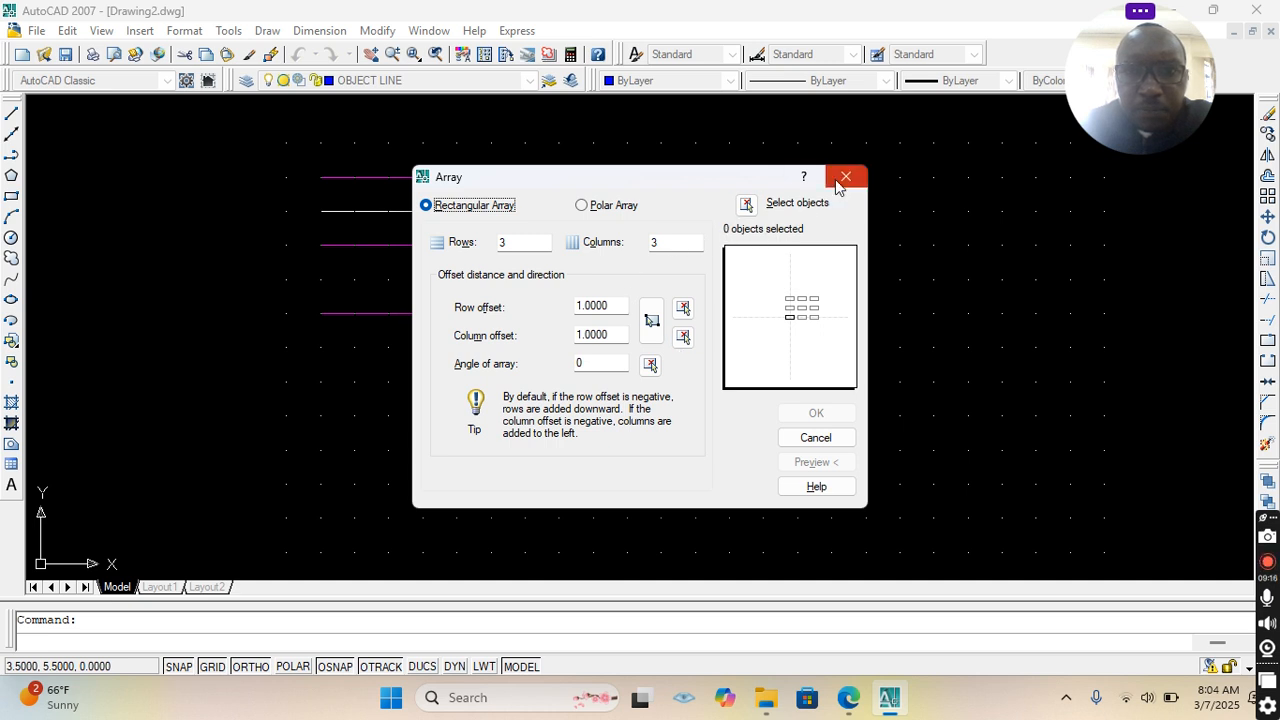
{"action": "left_click", "coordinate": [815, 437]}
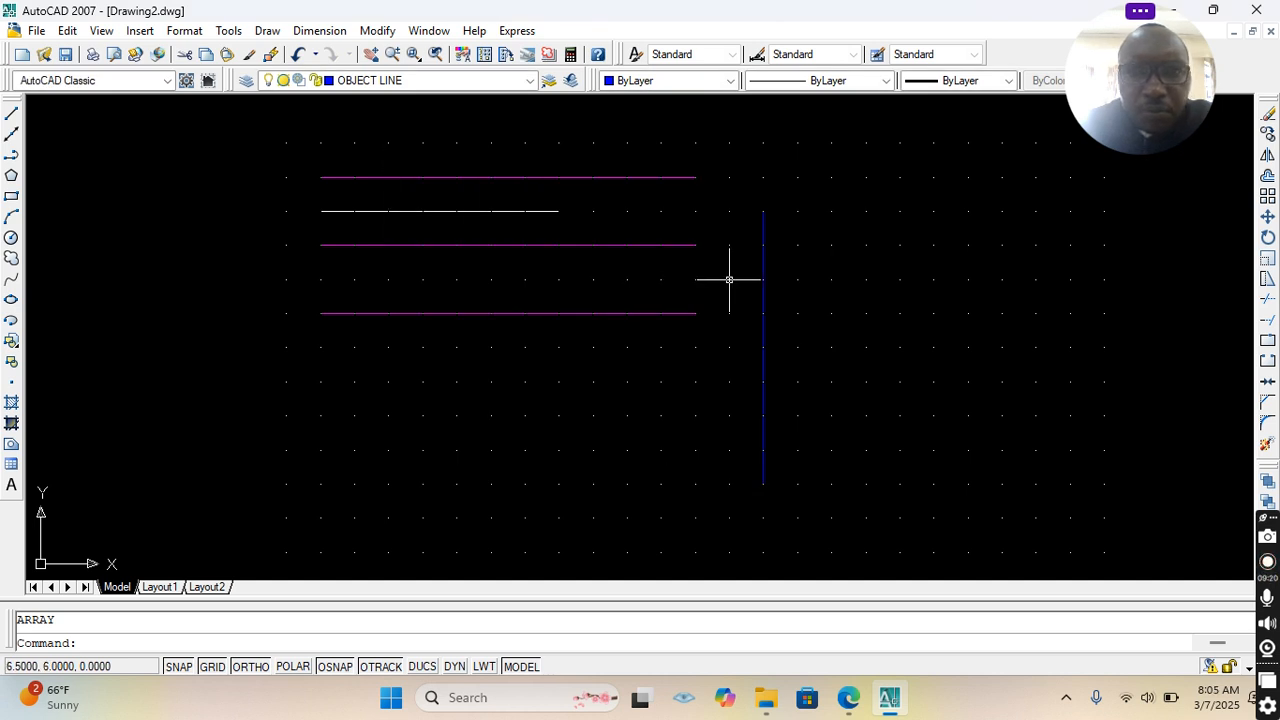
Step: Make a rectangular array of the two blue vertical lines with 3 rows and 3 columns, row and column offsets of 1 and angle 0
{"action": "left_click", "coordinate": [763, 245]}
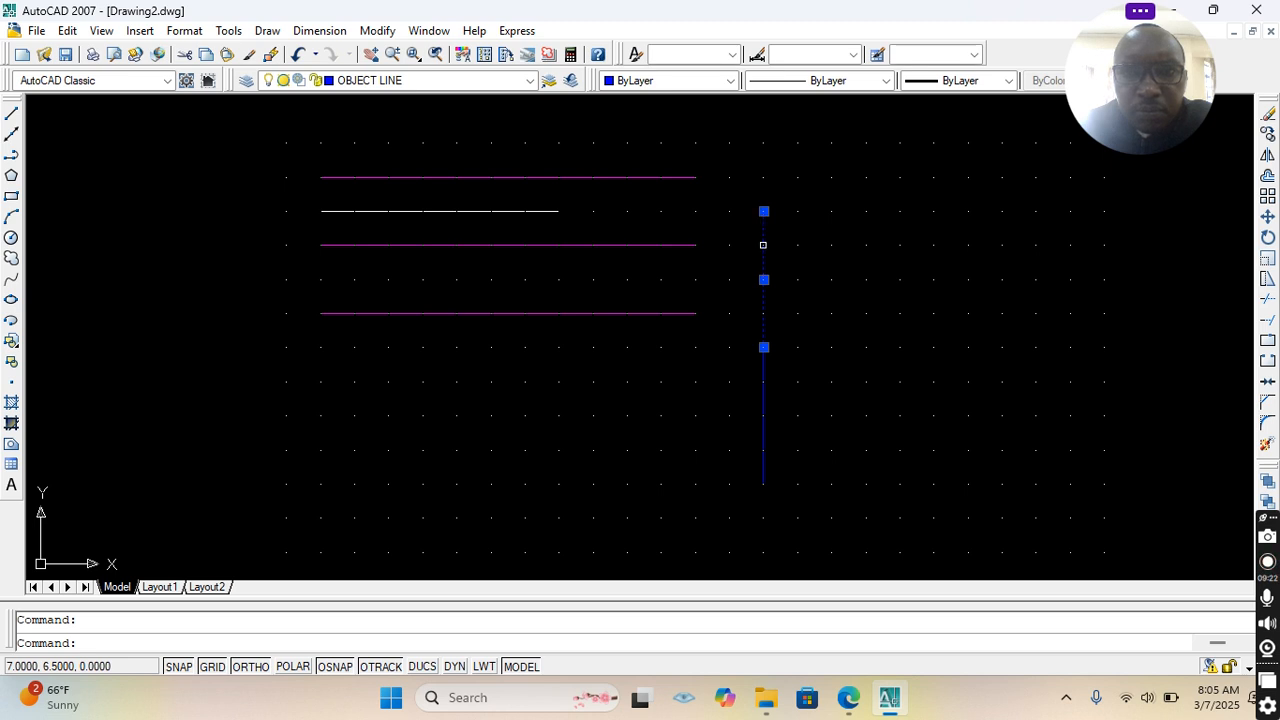
{"action": "left_click", "coordinate": [765, 377]}
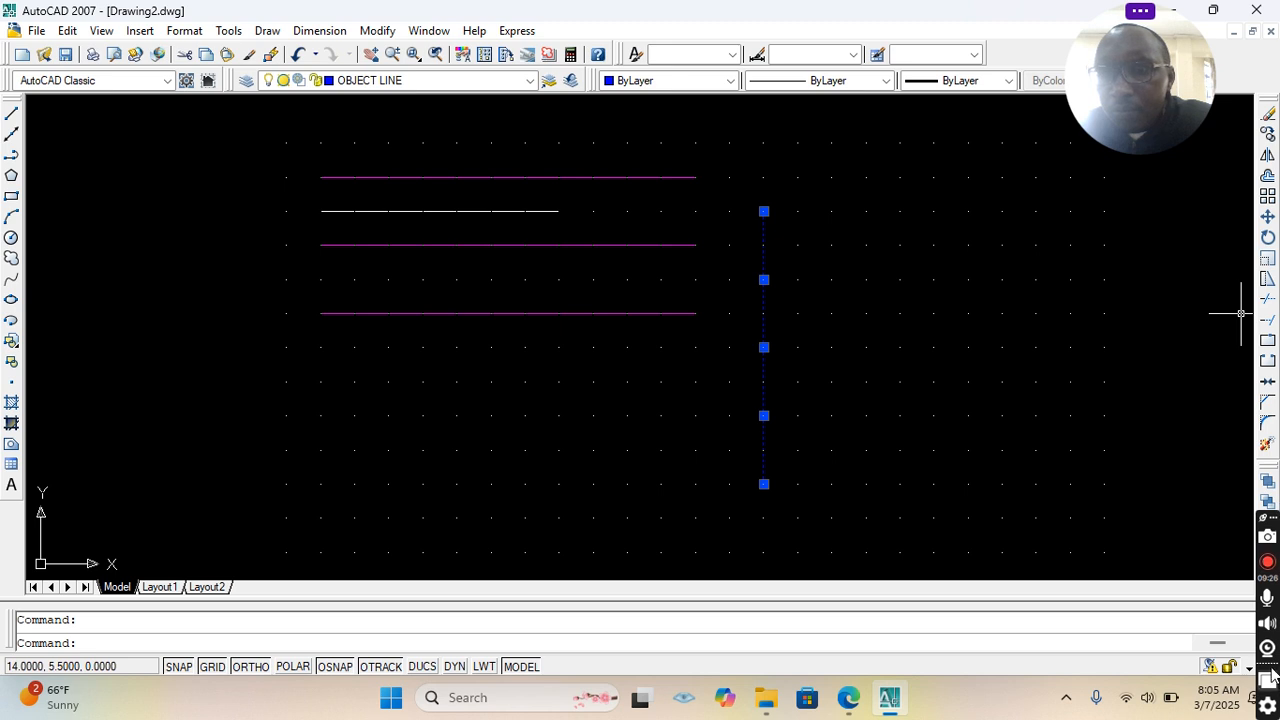
{"action": "left_click", "coordinate": [1268, 603]}
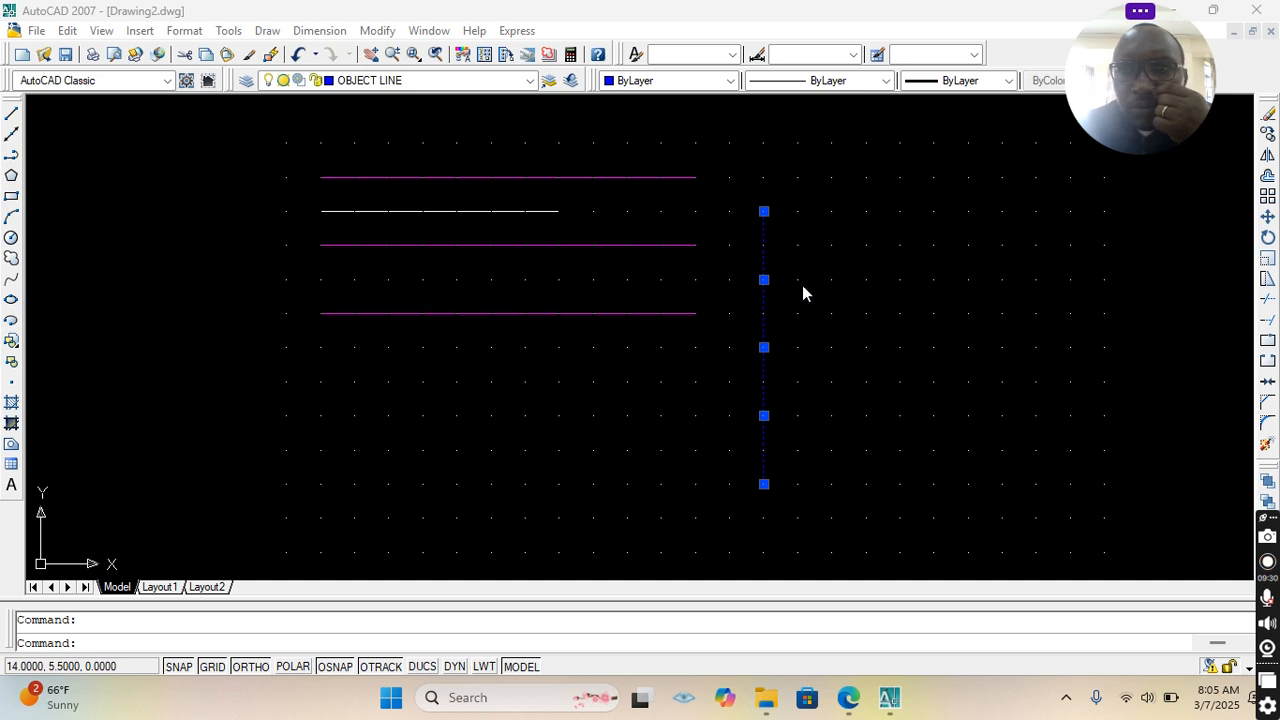
{"action": "left_click", "coordinate": [1267, 196]}
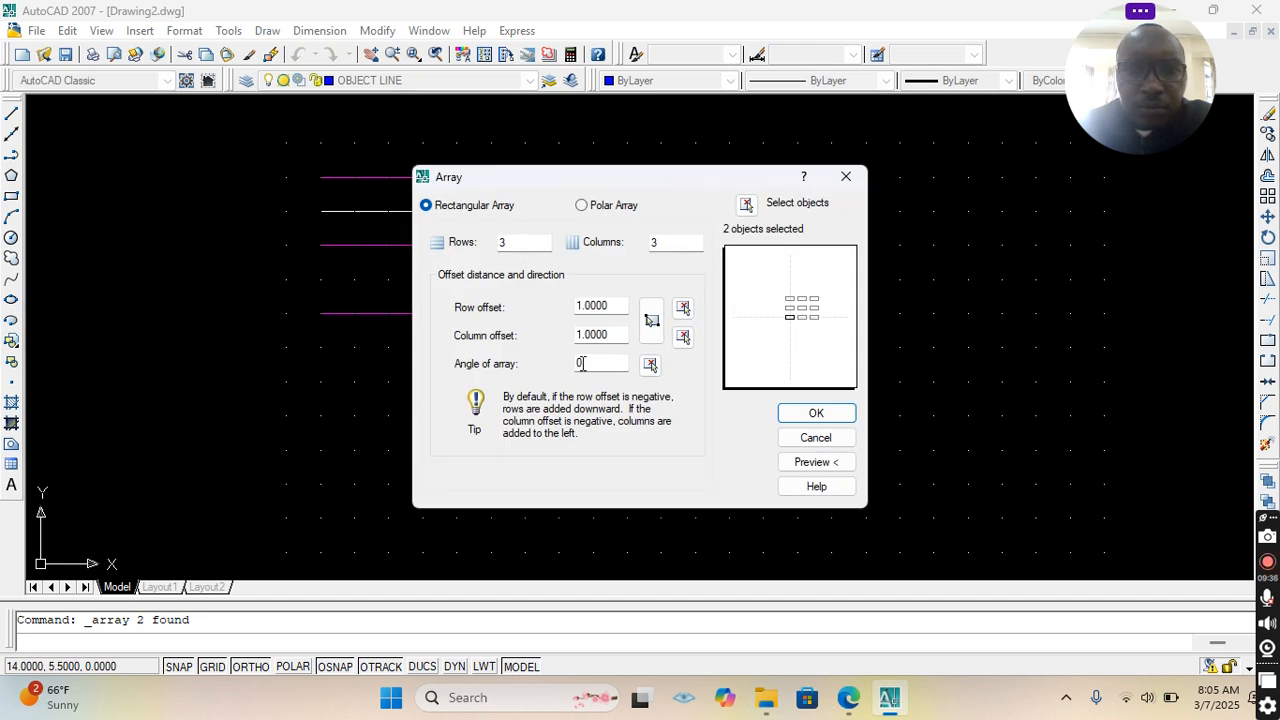
{"action": "left_click", "coordinate": [803, 413]}
{"action": "scroll", "coordinate": [830, 416], "scroll_direction": "down", "scroll_amount": 1}
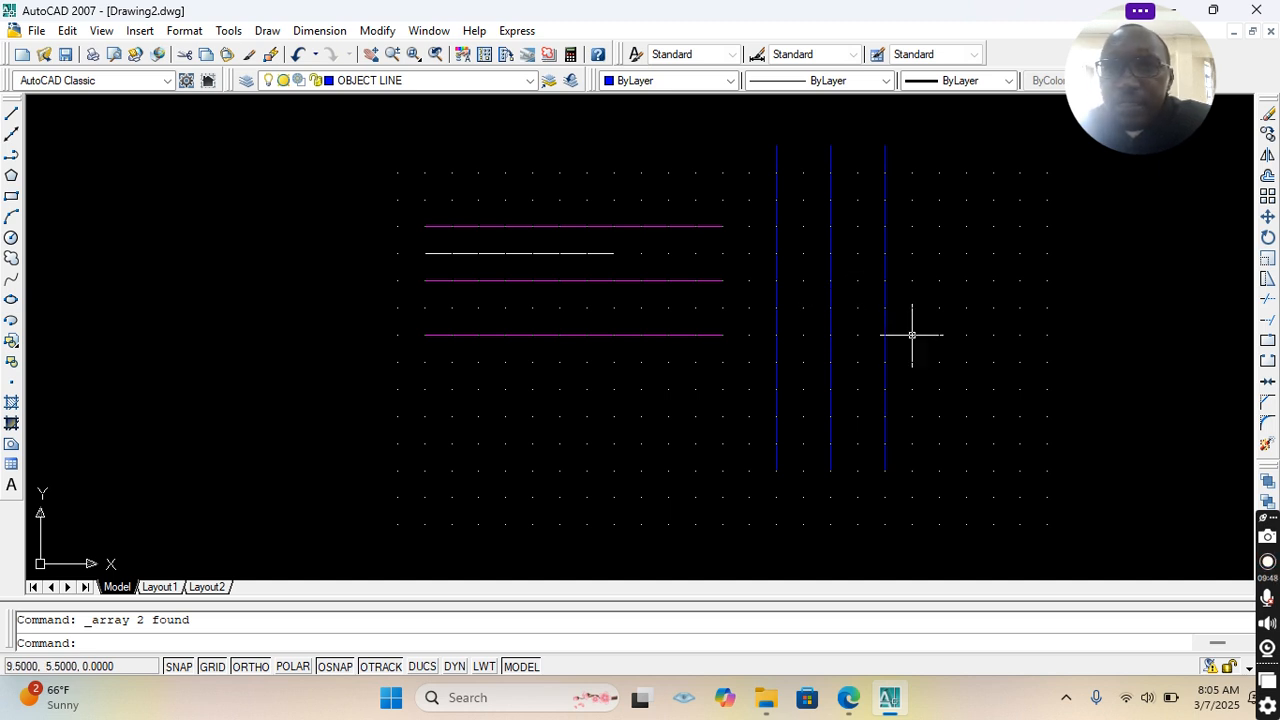
Step: Offset an upper and a lower segment of the rightmost blue column 1 unit to the right, picking the offset distance with two points
{"action": "left_click", "coordinate": [1268, 180]}
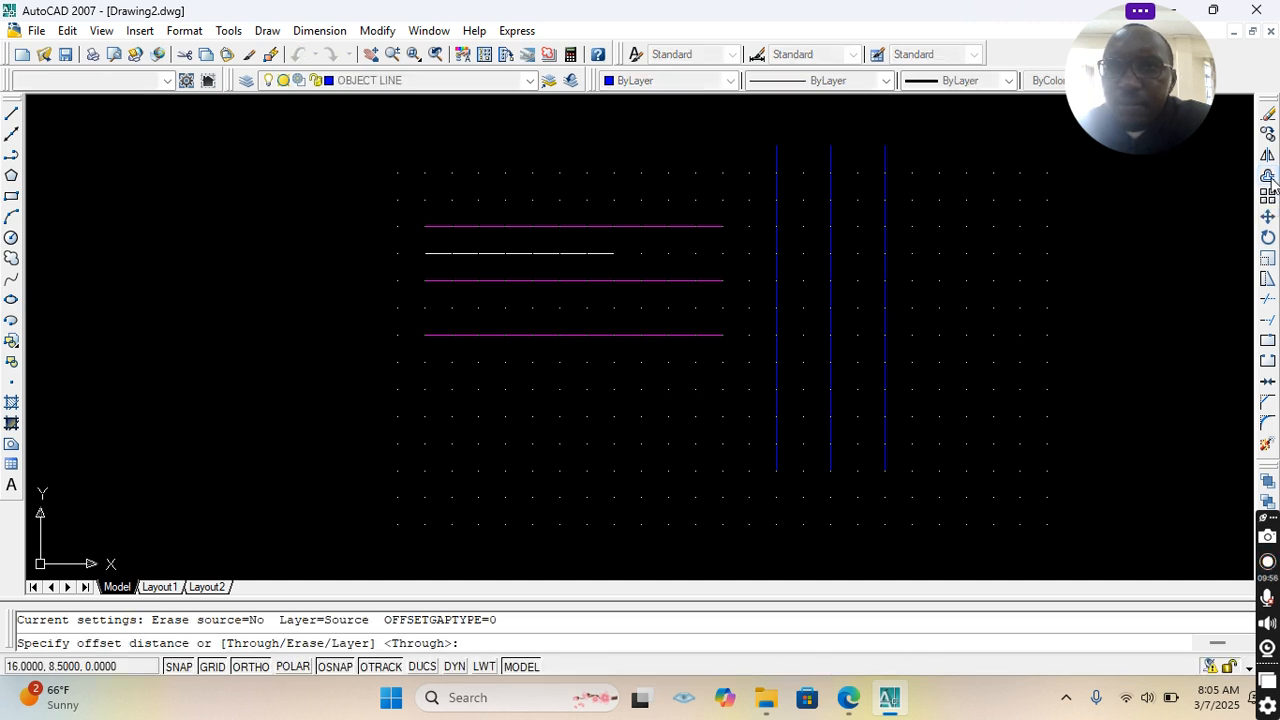
{"action": "left_click", "coordinate": [885, 308]}
{"action": "left_click", "coordinate": [885, 280]}
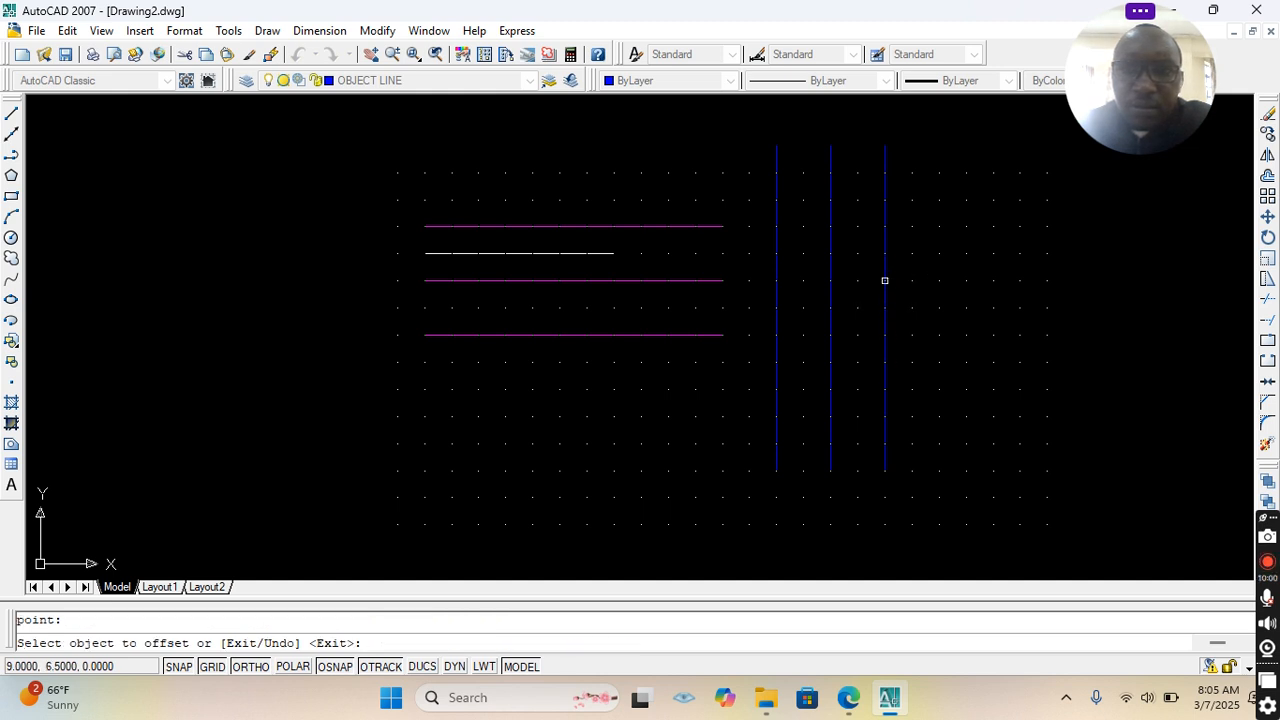
{"action": "left_click", "coordinate": [885, 280]}
{"action": "left_click", "coordinate": [886, 307]}
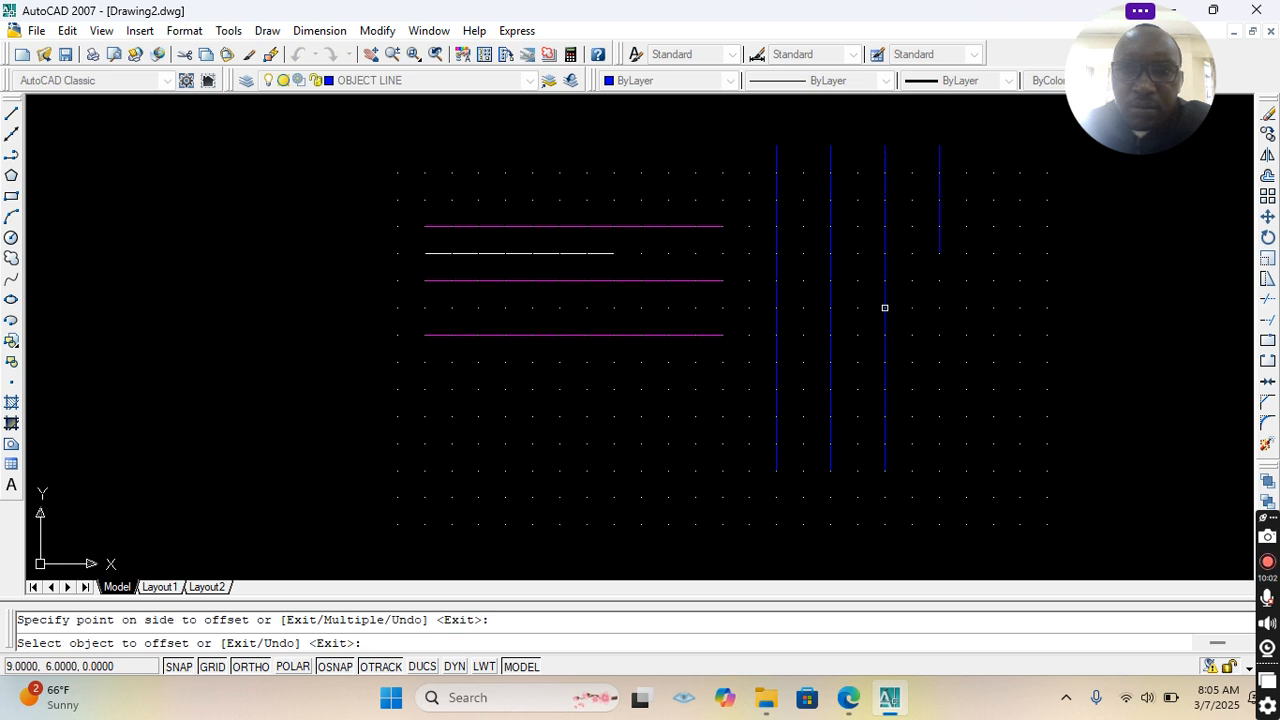
{"action": "left_click", "coordinate": [885, 358]}
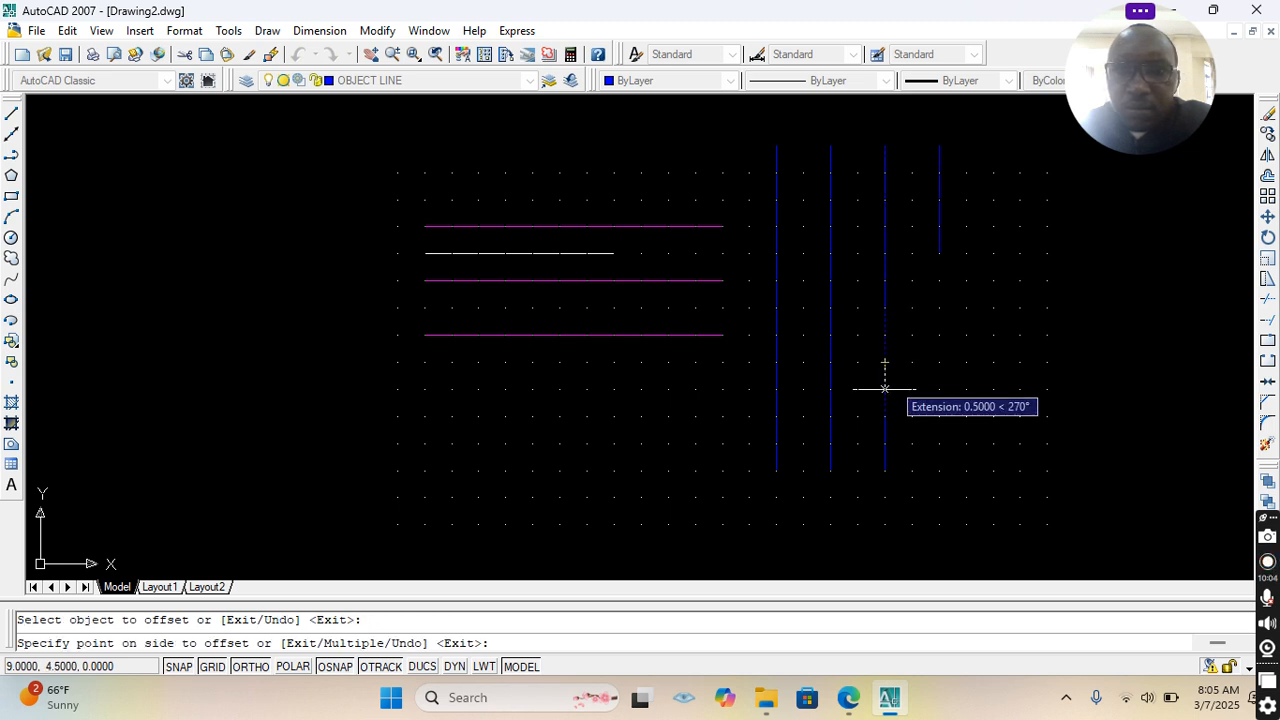
{"action": "left_click", "coordinate": [966, 389]}
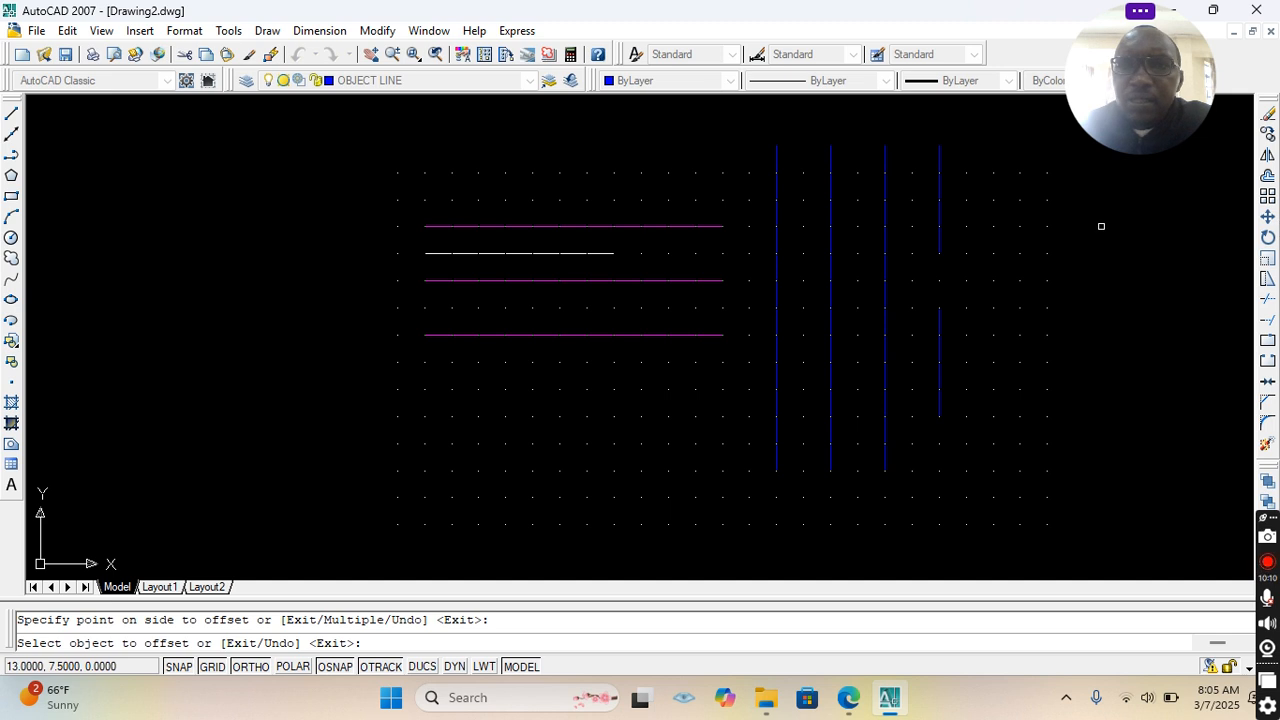
Step: Offset the leftmost blue column's upper segment 1 unit to the left and the lower short blue line 1 unit to the right
{"action": "left_click", "coordinate": [776, 200]}
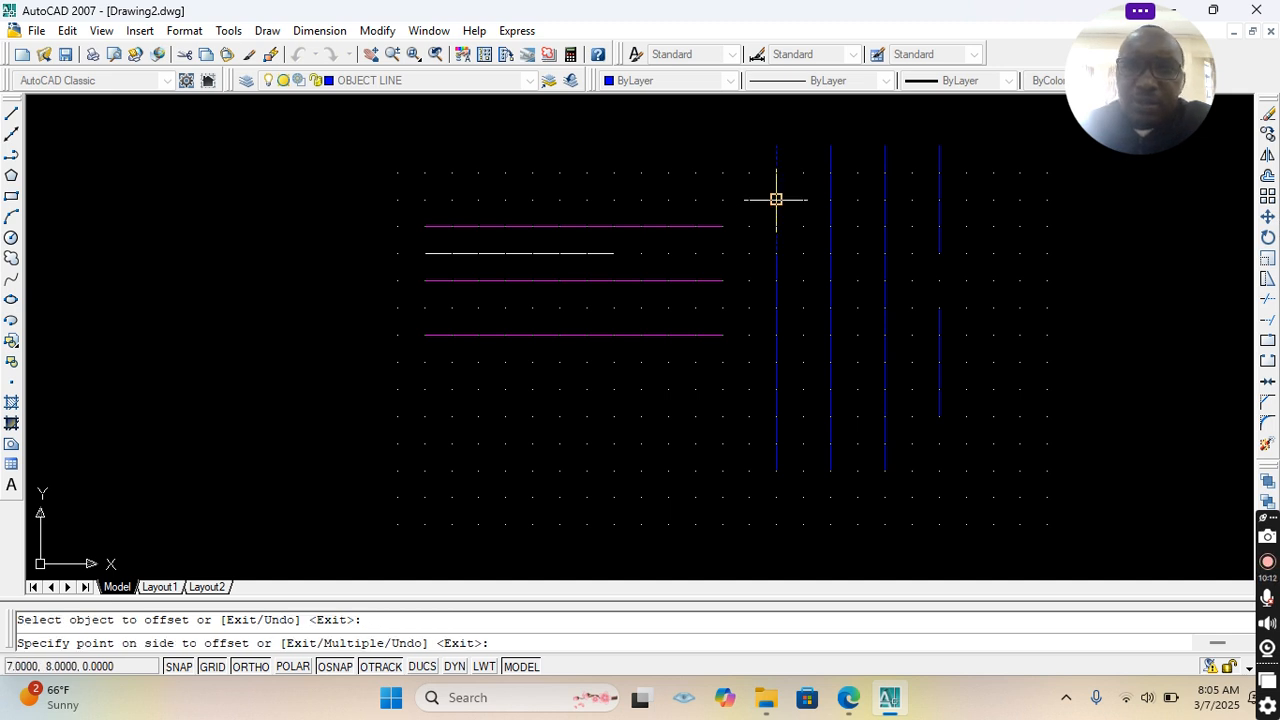
{"action": "left_click", "coordinate": [749, 199]}
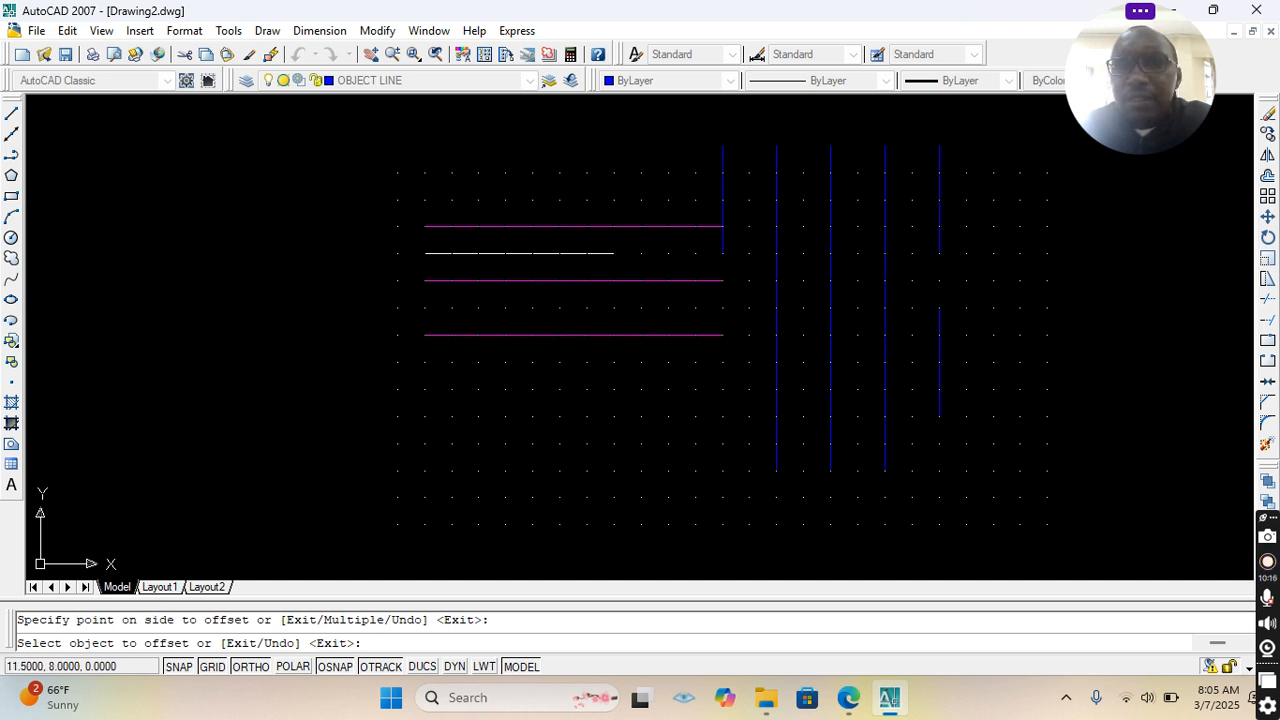
{"action": "left_click", "coordinate": [1267, 598]}
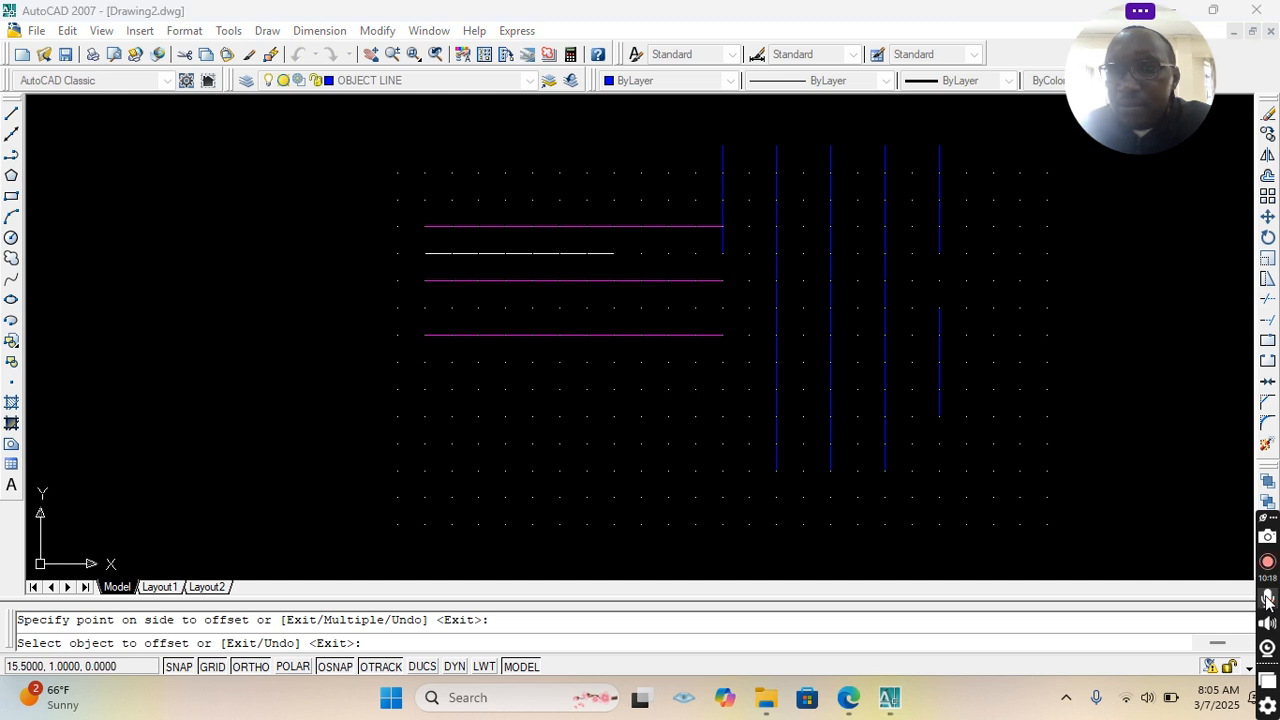
{"action": "left_click", "coordinate": [939, 362]}
{"action": "left_click", "coordinate": [1020, 333]}
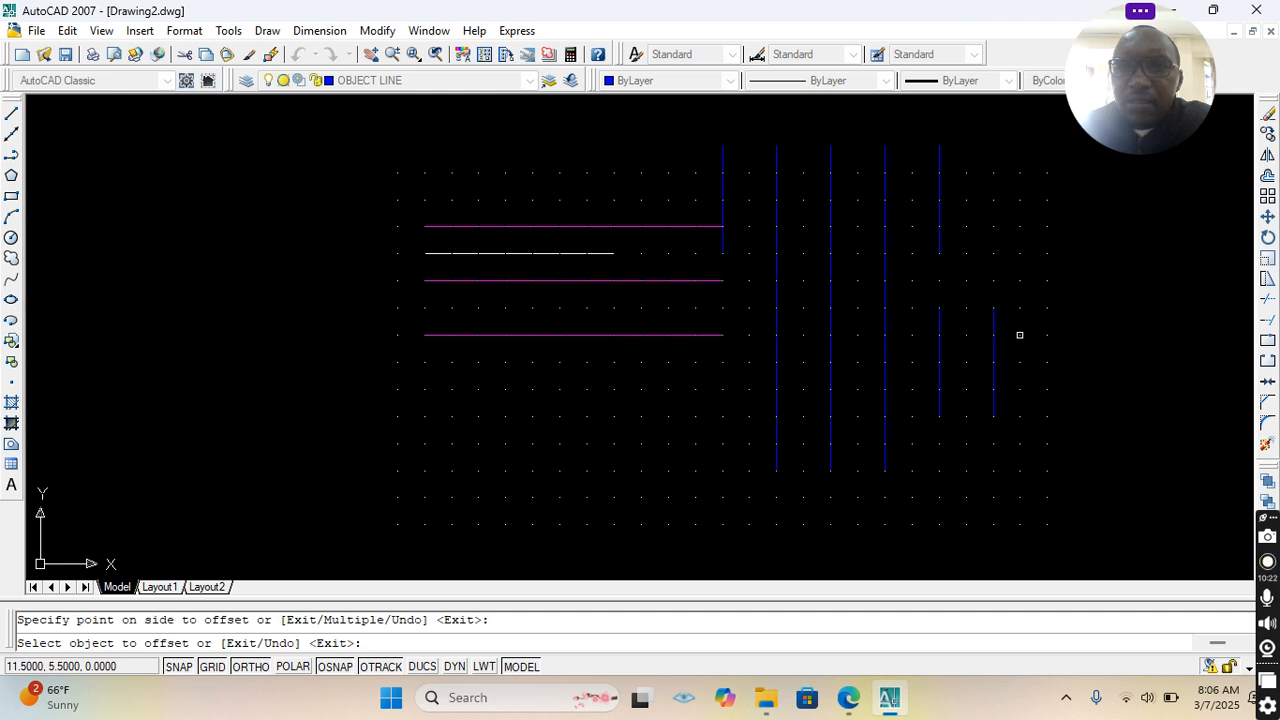
Step: Offset the upper short blue line on the far right 1 unit to the left twice, then end the Offset command
{"action": "left_click", "coordinate": [939, 226]}
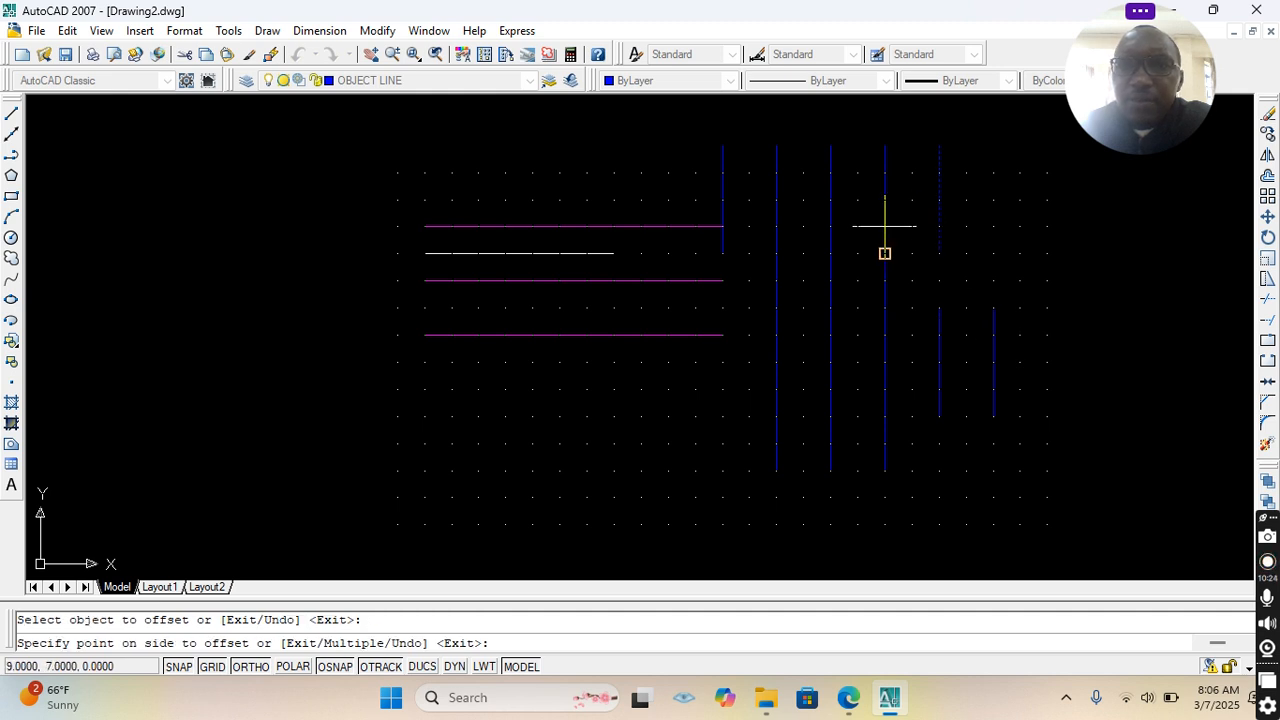
{"action": "left_click", "coordinate": [912, 226]}
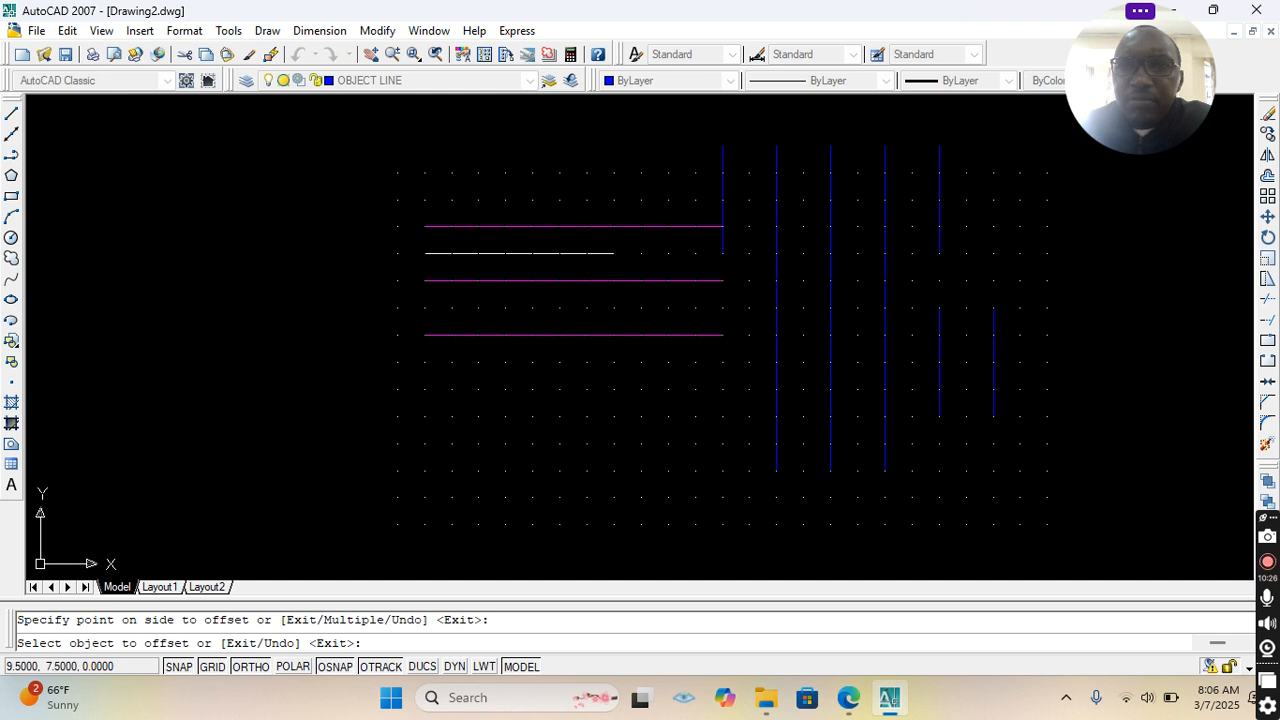
{"action": "left_click", "coordinate": [939, 226]}
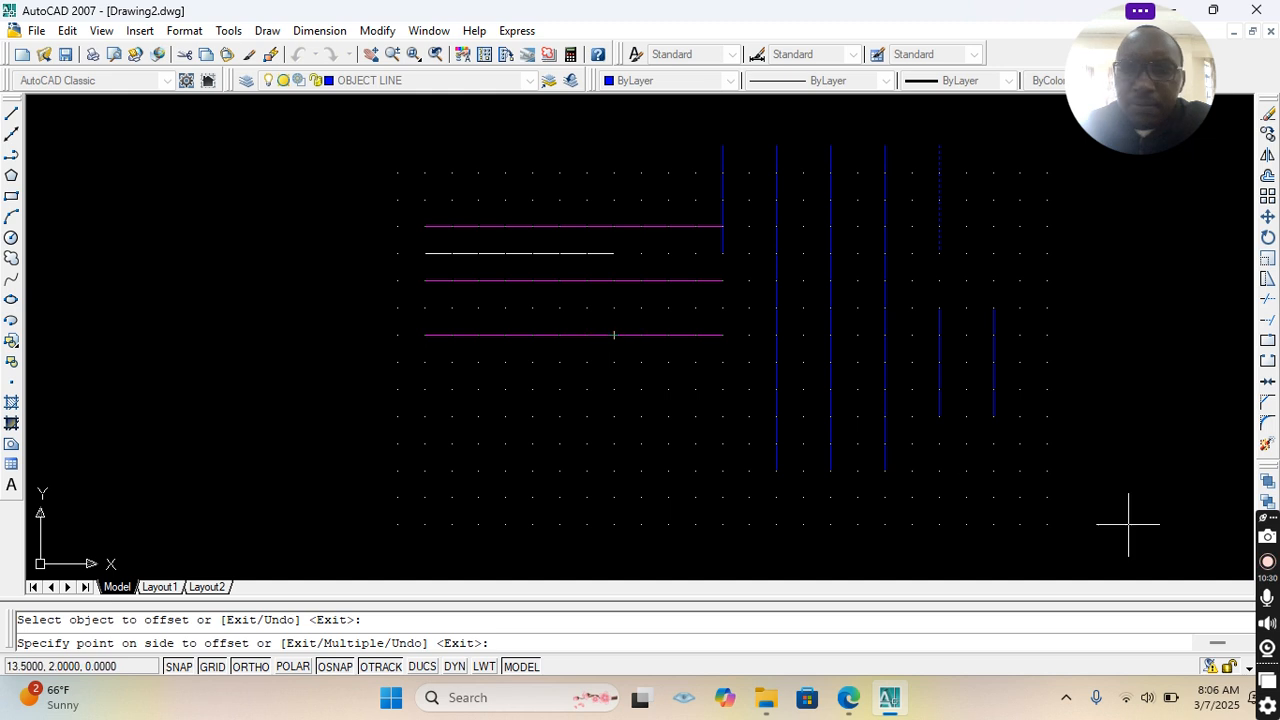
{"action": "left_click", "coordinate": [1267, 597]}
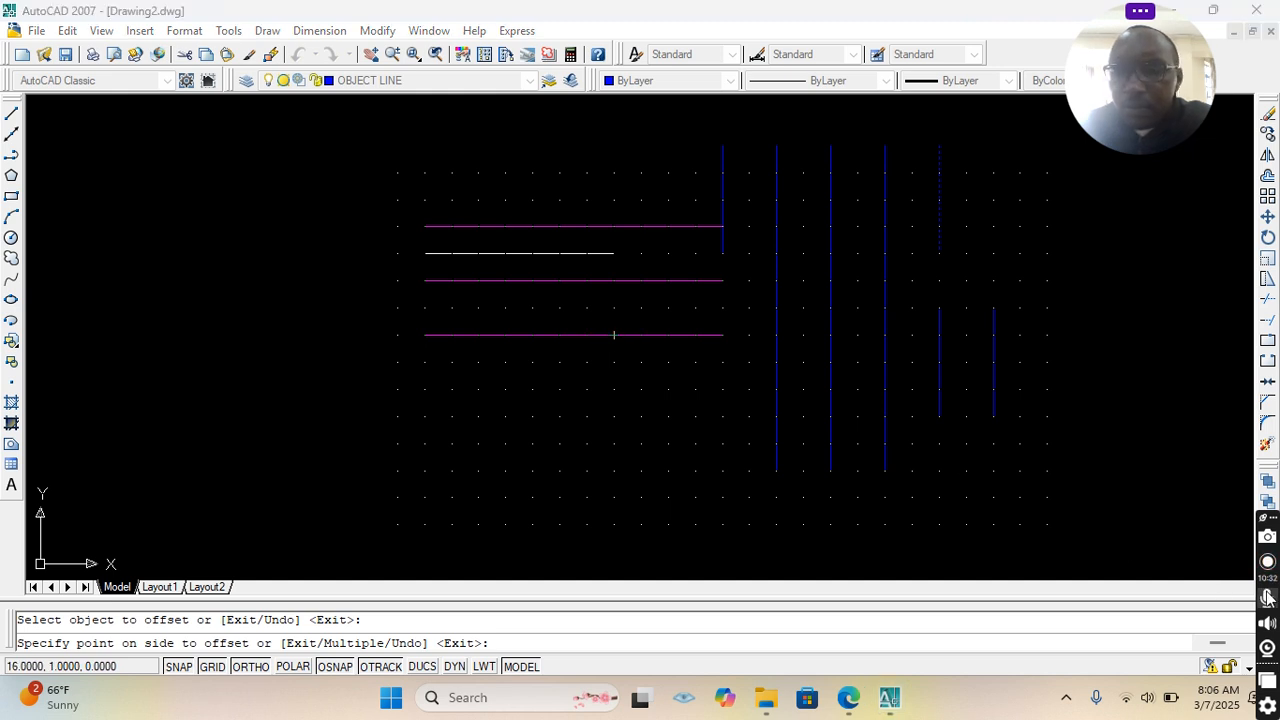
{"action": "left_click", "coordinate": [1268, 226]}
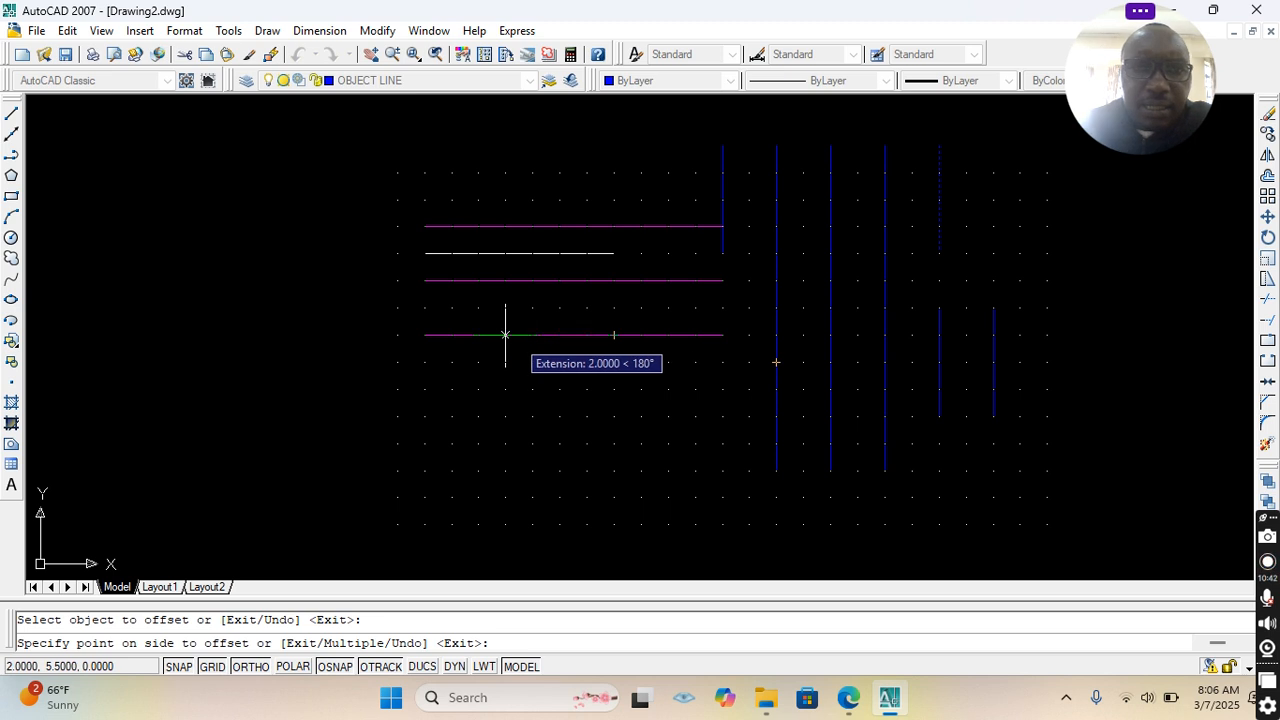
{"action": "left_click", "coordinate": [452, 335]}
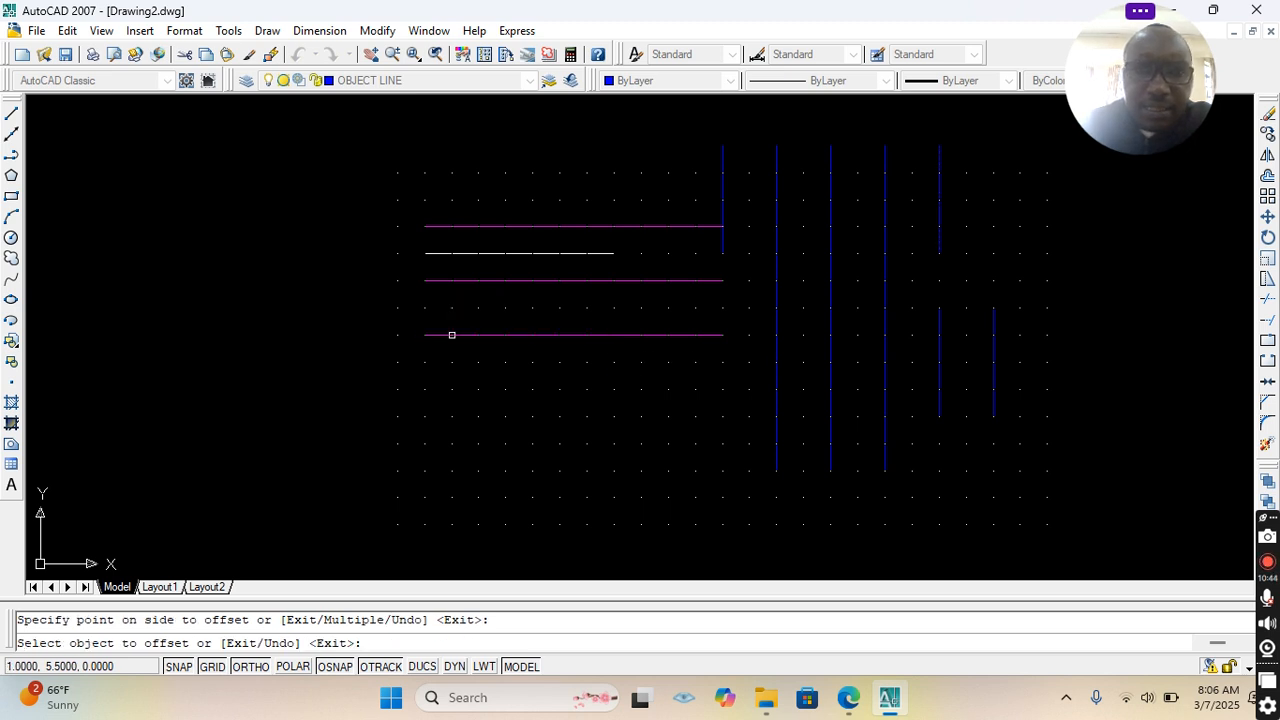
{"action": "left_click", "coordinate": [478, 335]}
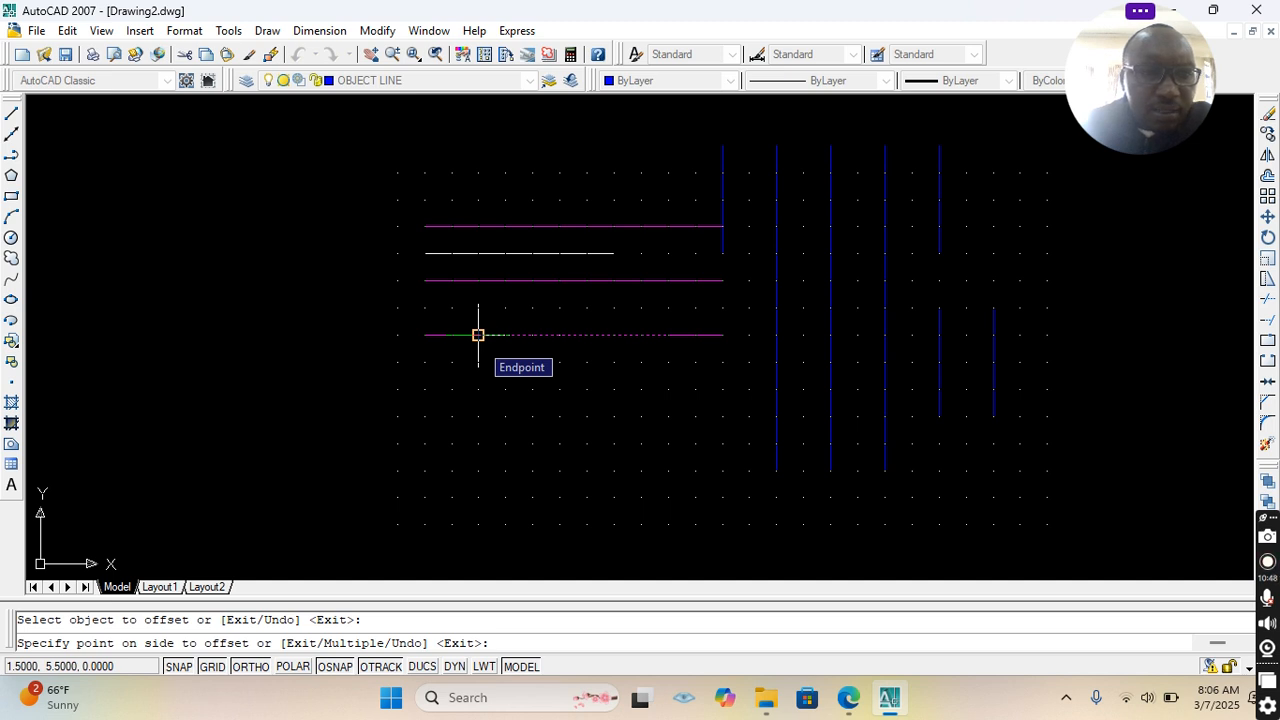
{"action": "key", "text": "Escape"}
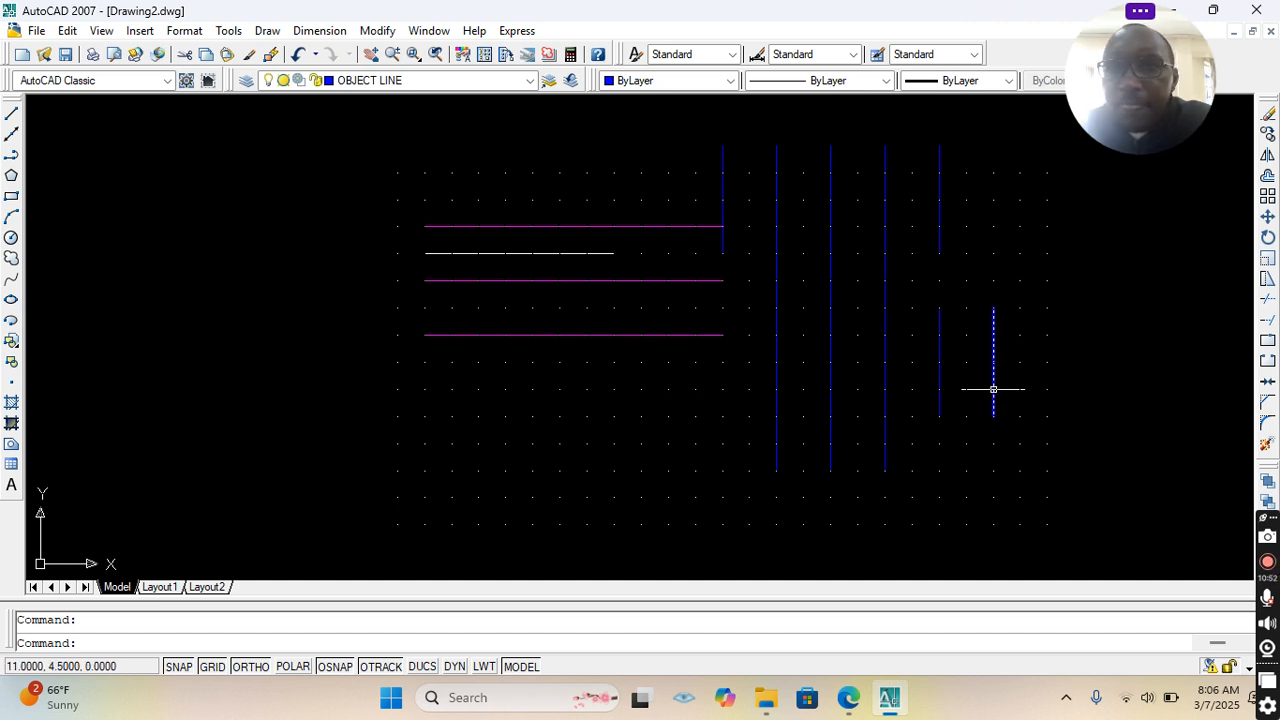
Step: Move the three overlapping segments of the lowest magenta line straight down by 1 unit
{"action": "left_click", "coordinate": [1267, 217]}
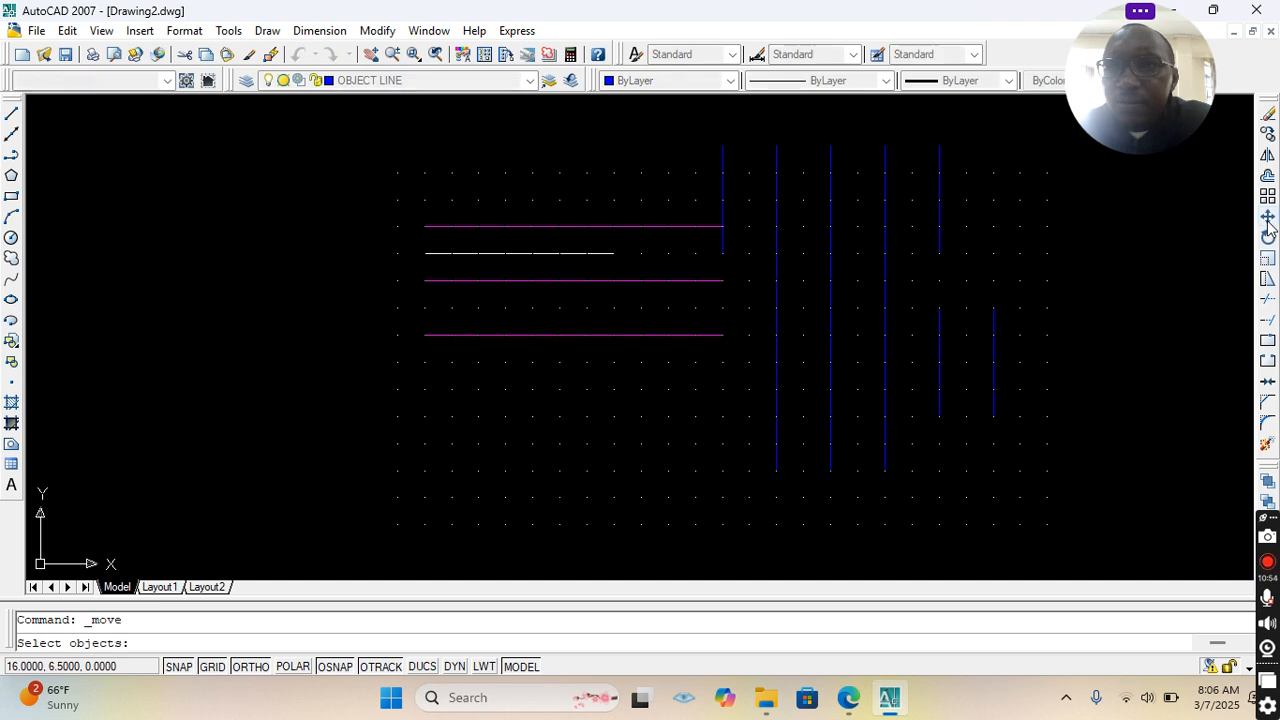
{"action": "left_click", "coordinate": [505, 335]}
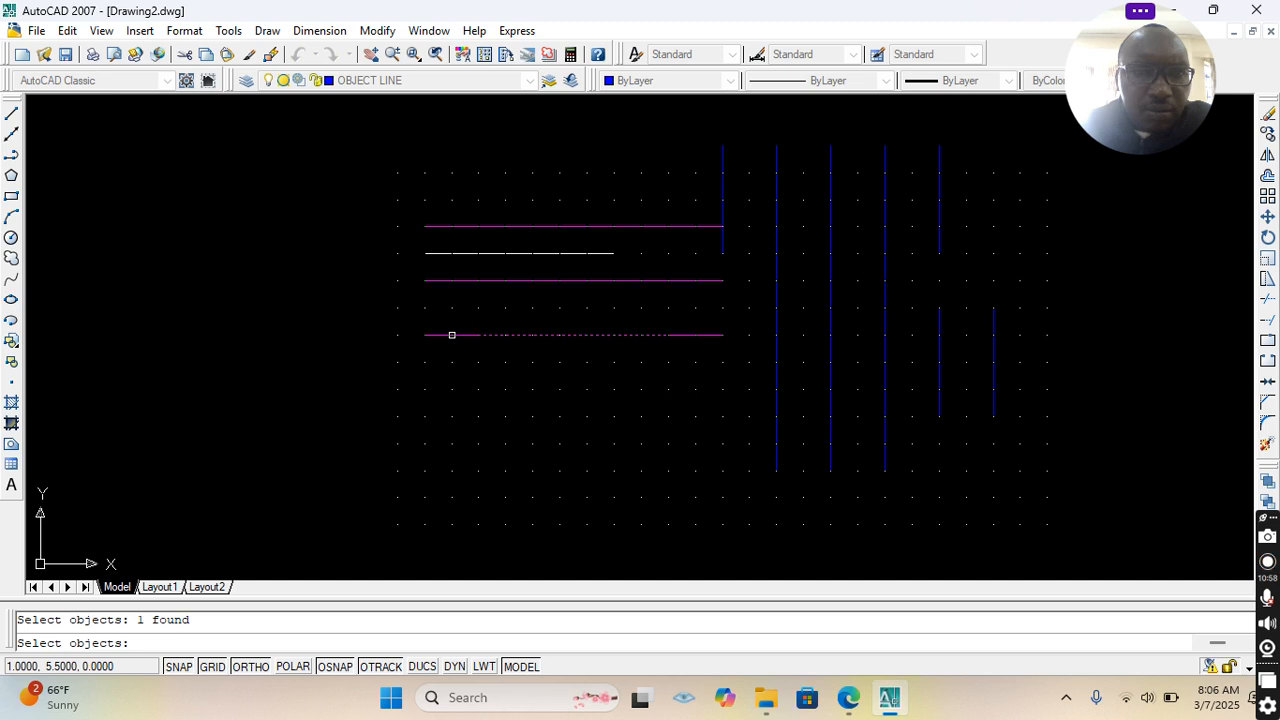
{"action": "left_click", "coordinate": [452, 335]}
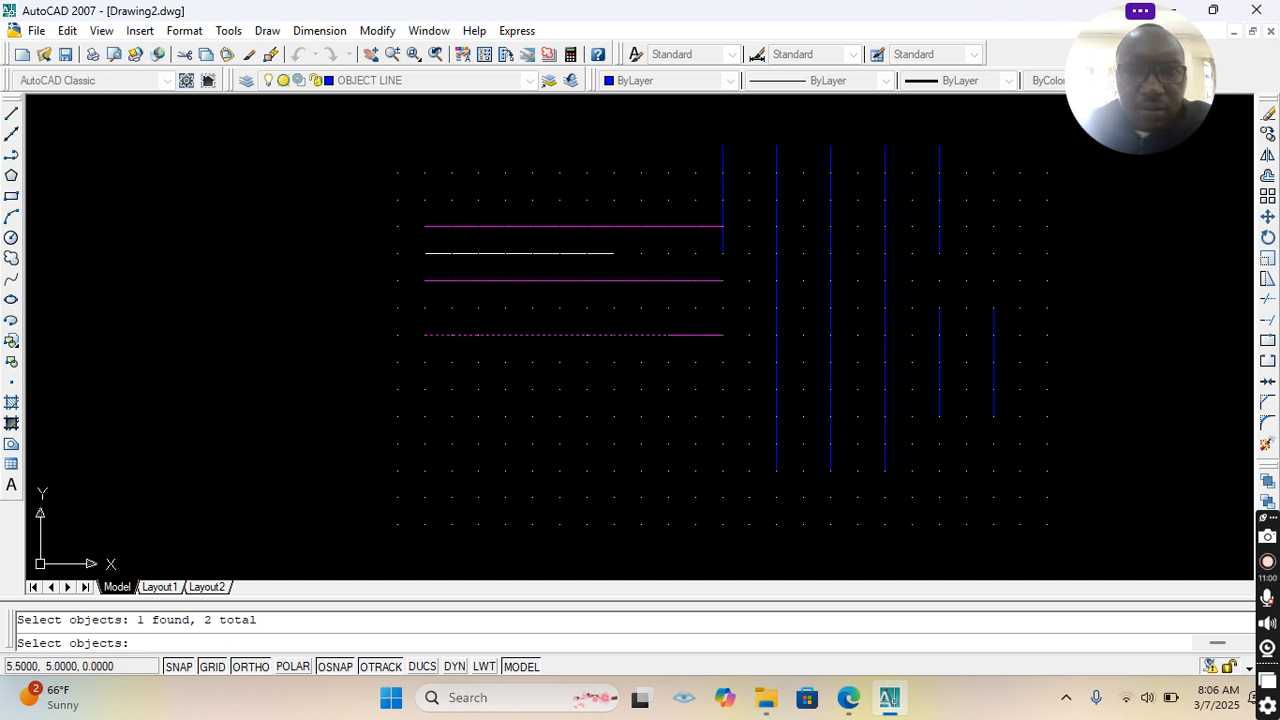
{"action": "left_click", "coordinate": [695, 335]}
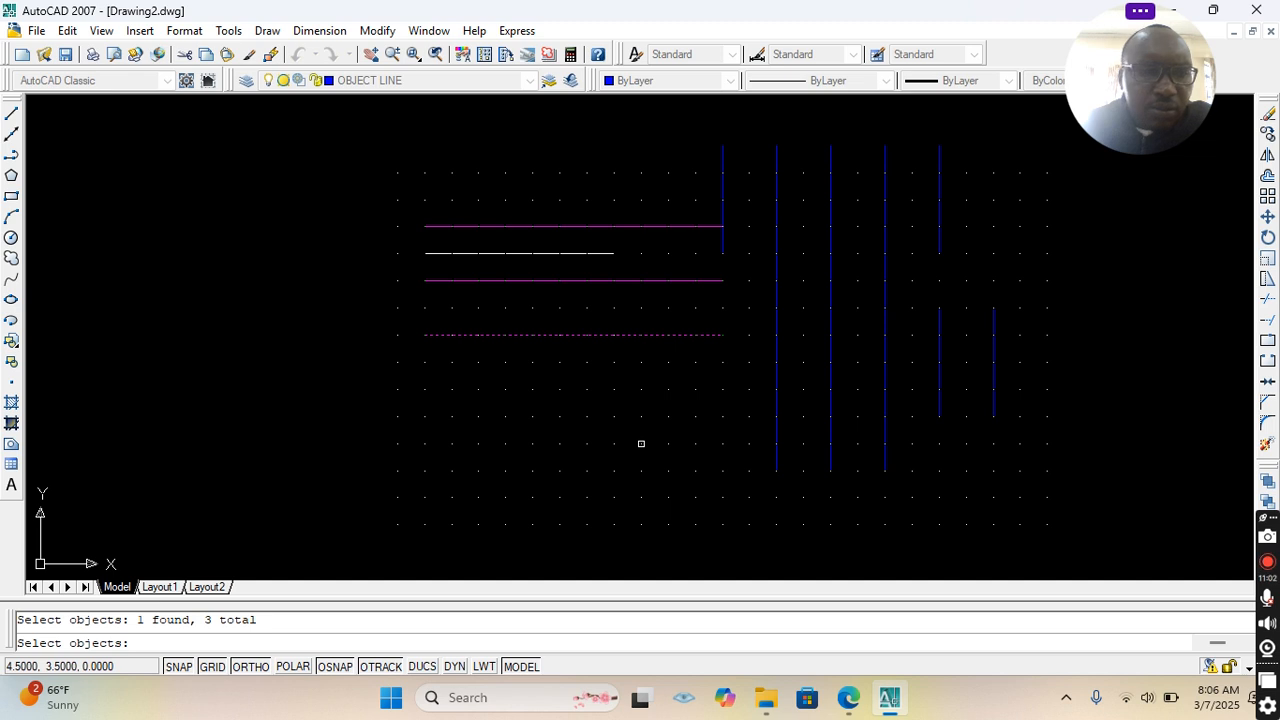
{"action": "key", "text": "Return"}
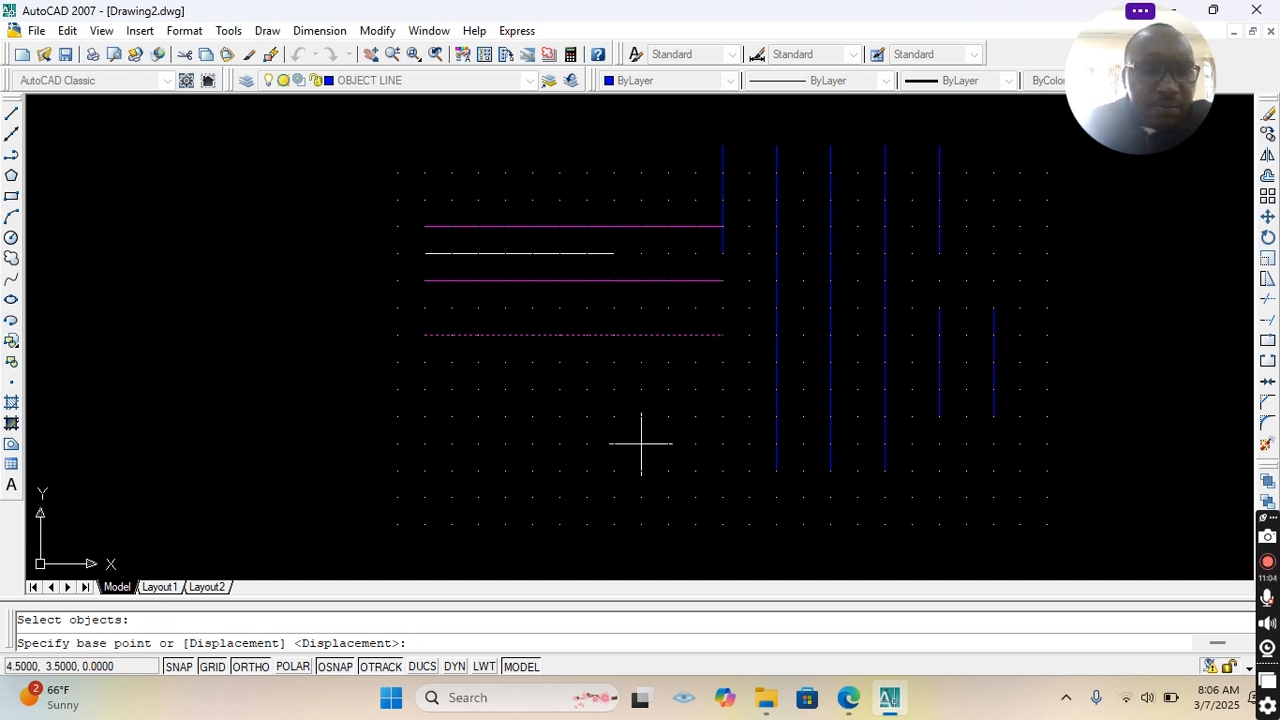
{"action": "left_click", "coordinate": [452, 335]}
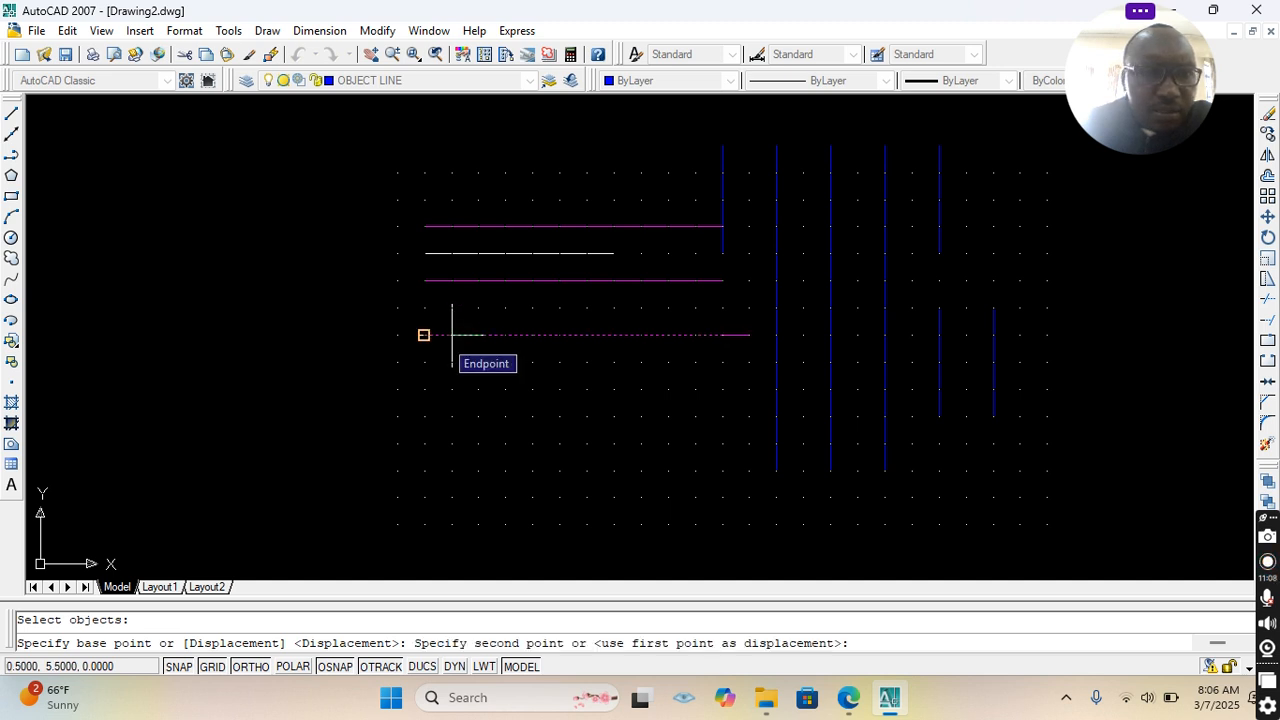
{"action": "left_click", "coordinate": [452, 389]}
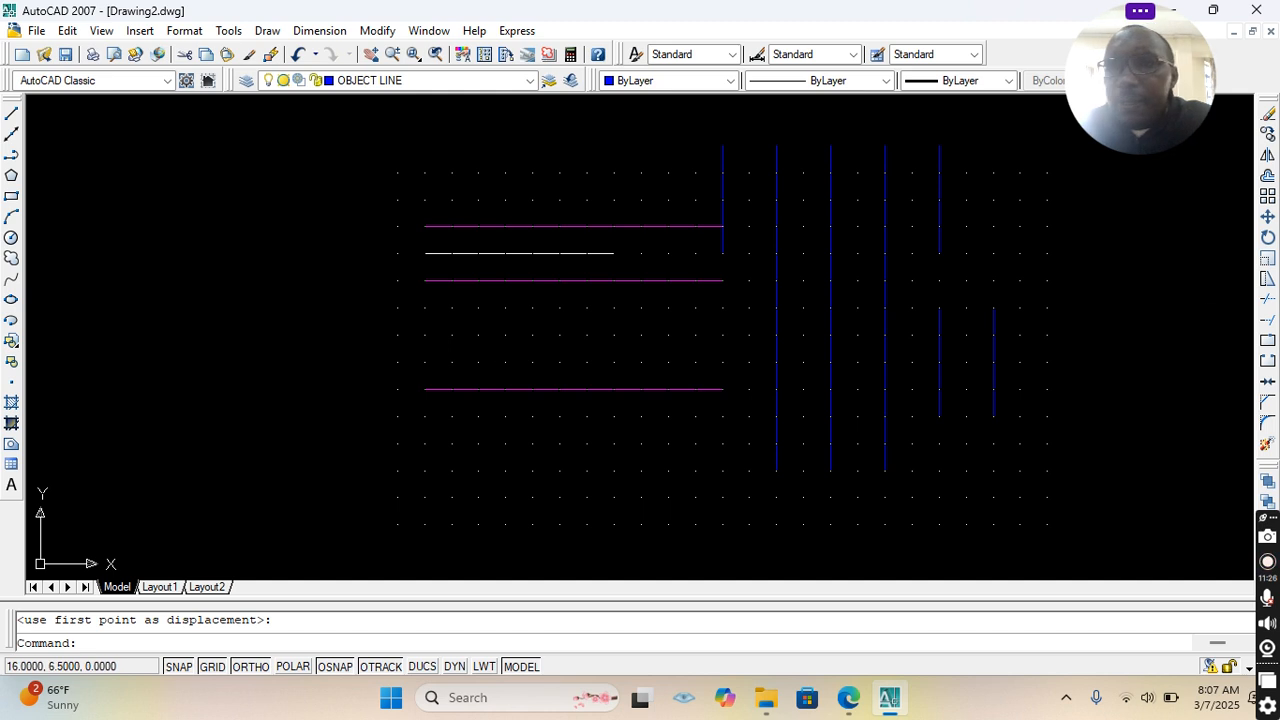
Step: Rotate the left and right segments of the lowest magenta line to 270° about the line's left endpoint so they point down
{"action": "left_click", "coordinate": [1267, 238]}
{"action": "left_click", "coordinate": [587, 389]}
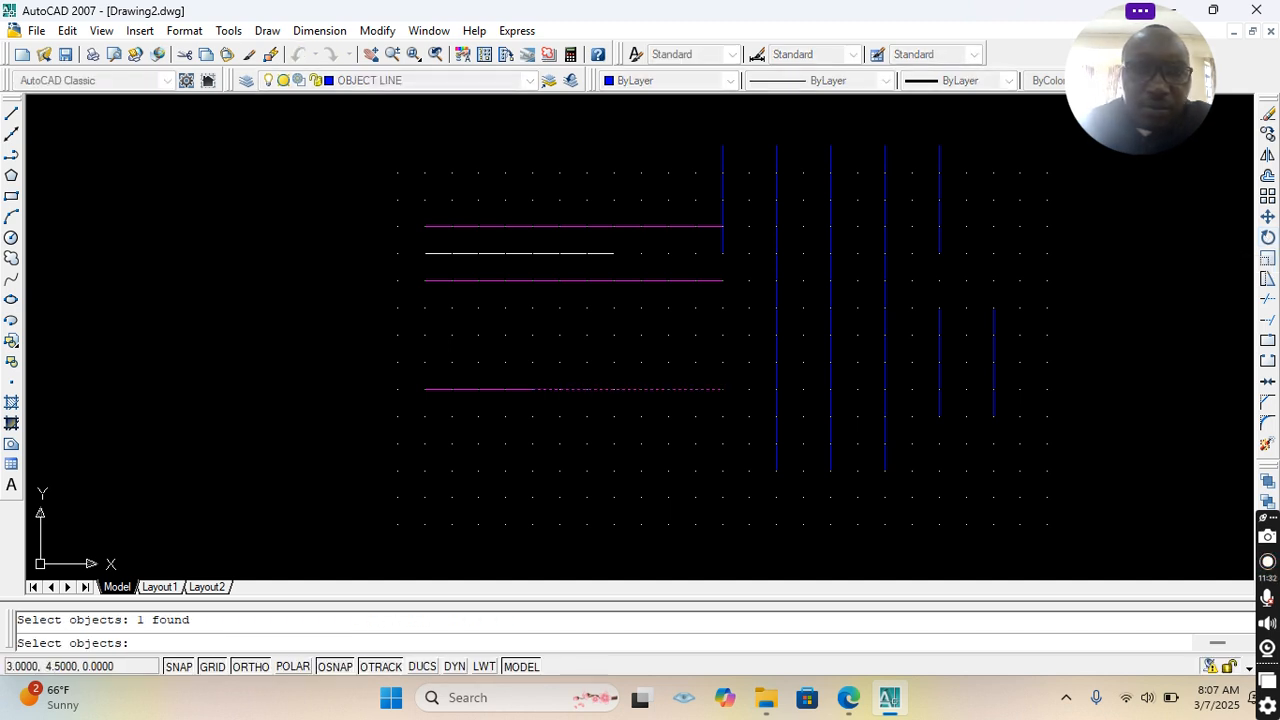
{"action": "left_click", "coordinate": [451, 389]}
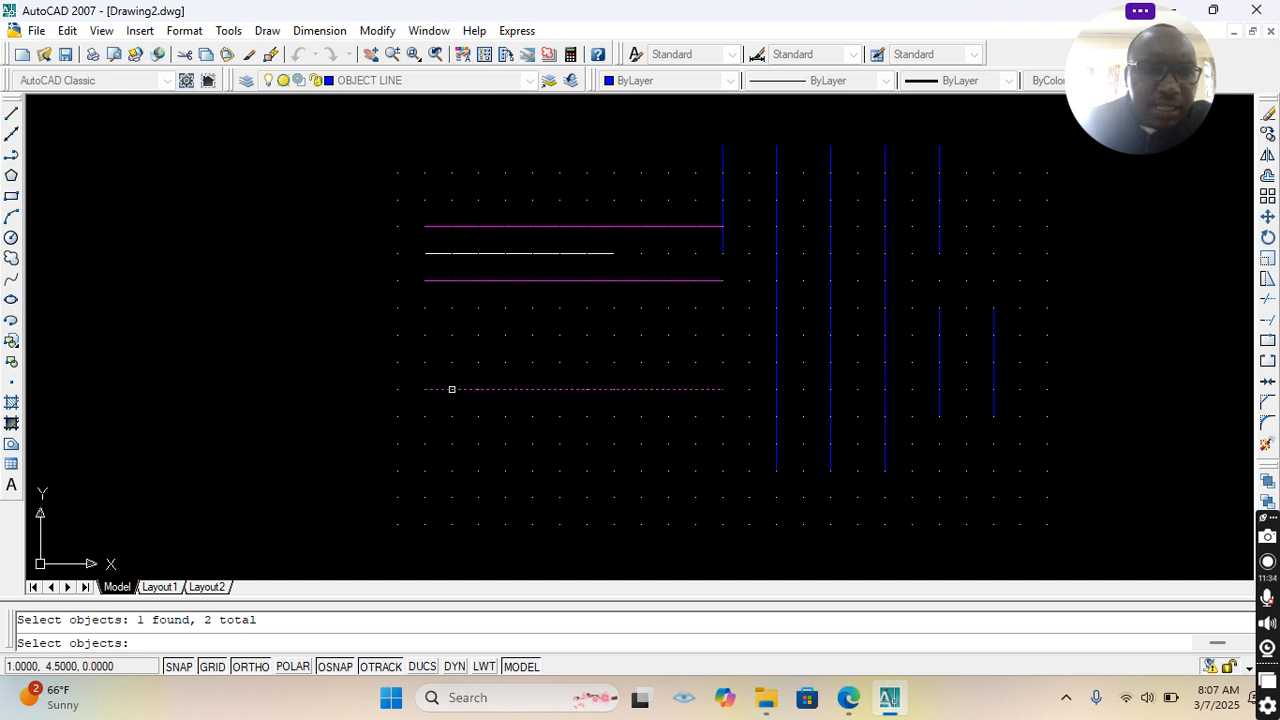
{"action": "key", "text": "Return"}
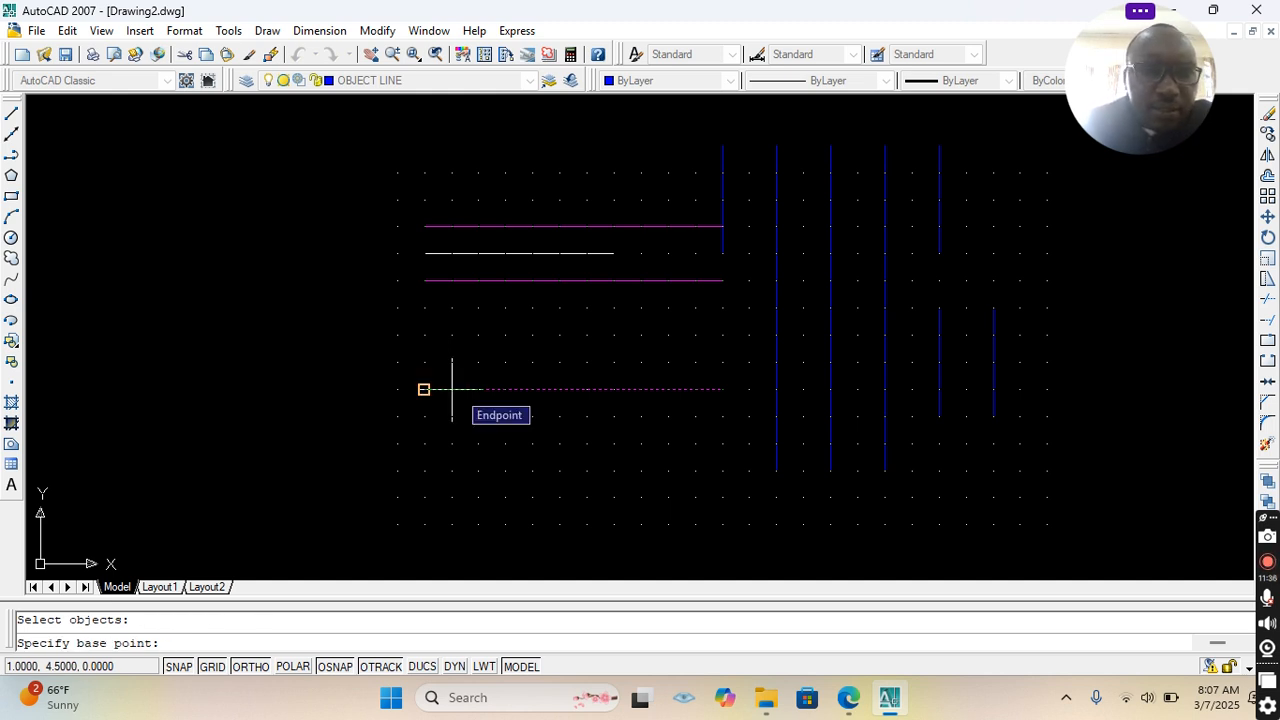
{"action": "left_click", "coordinate": [424, 389]}
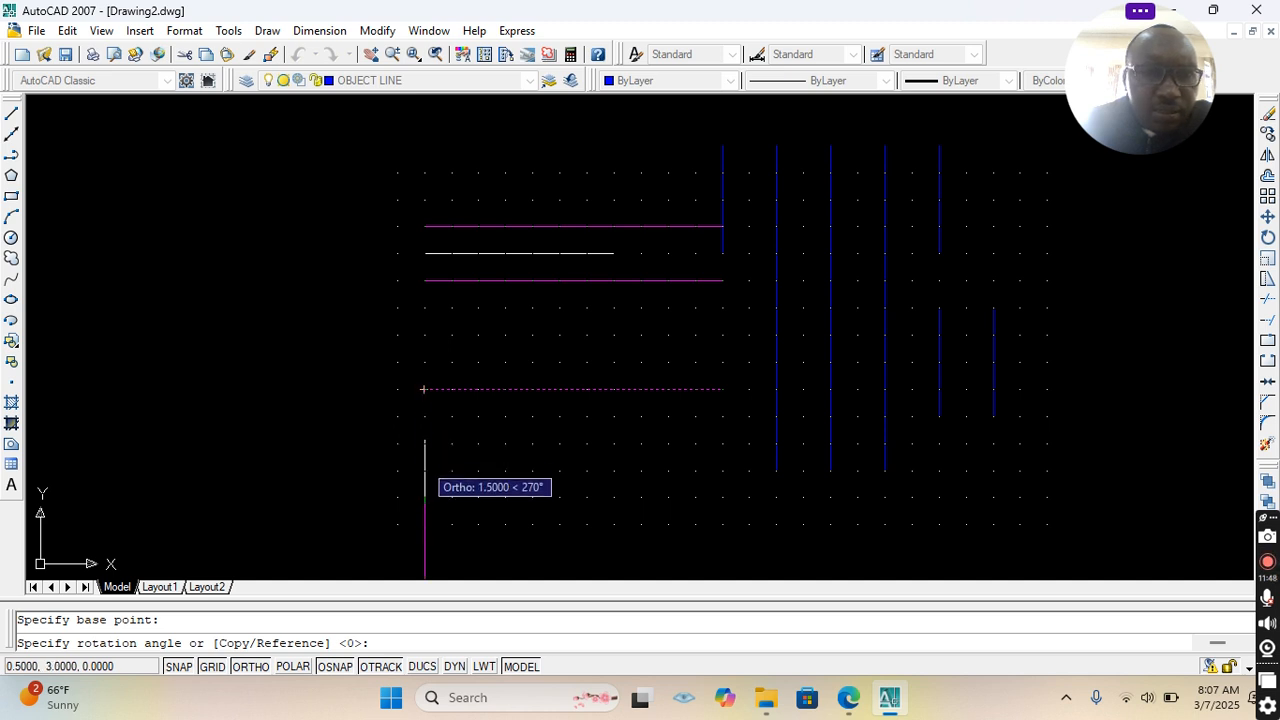
{"action": "left_click", "coordinate": [424, 470]}
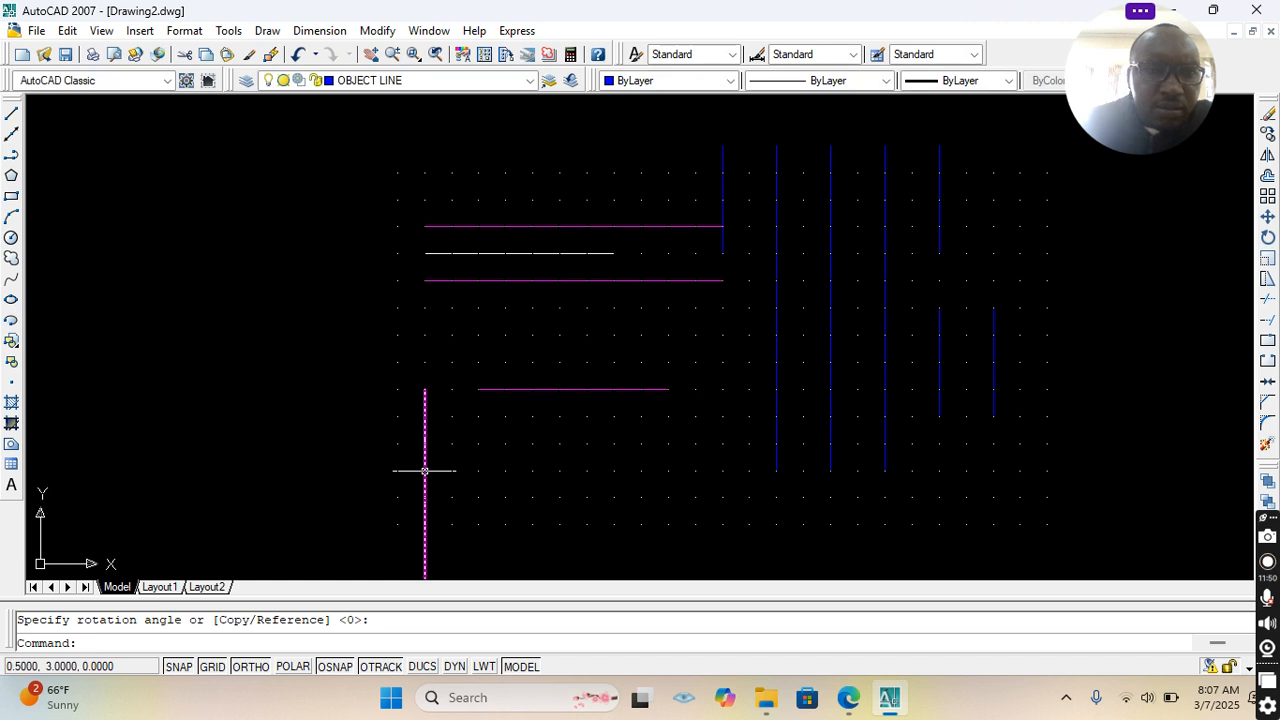
{"action": "key", "text": "Return"}
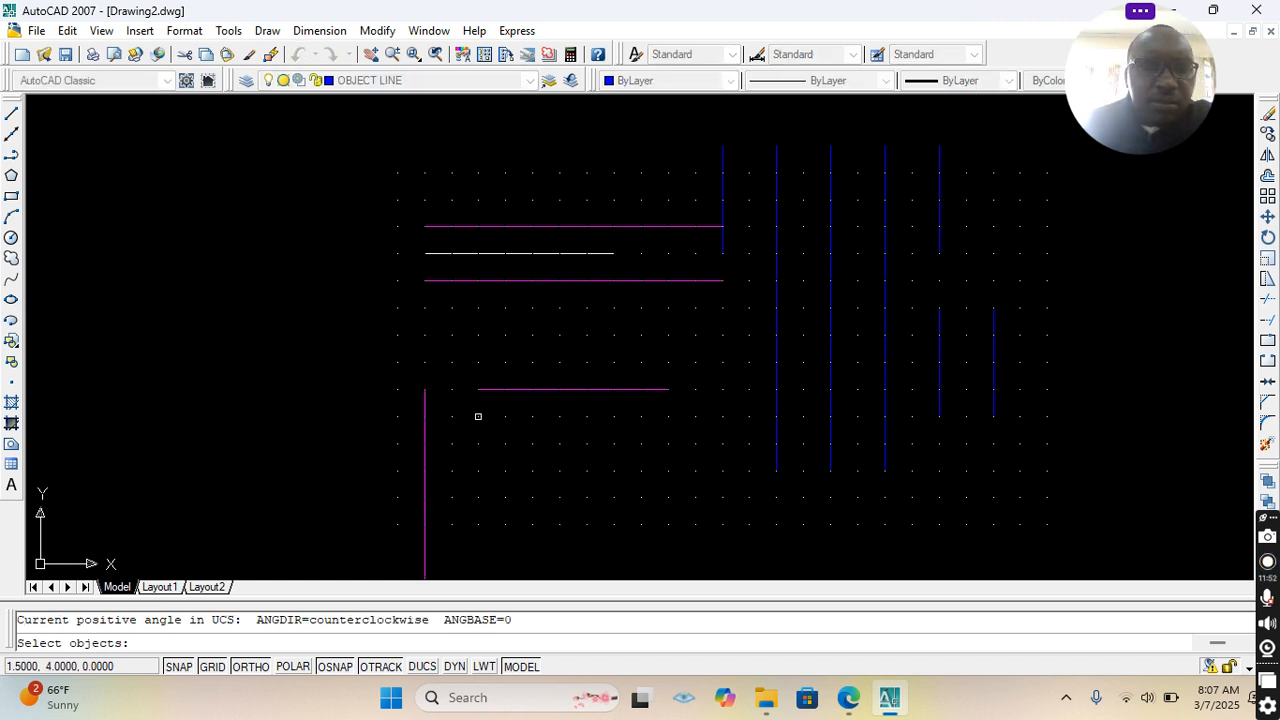
{"action": "scroll", "coordinate": [531, 440], "scroll_direction": "down", "scroll_amount": 2}
{"action": "scroll", "coordinate": [543, 436], "scroll_direction": "down", "scroll_amount": 1}
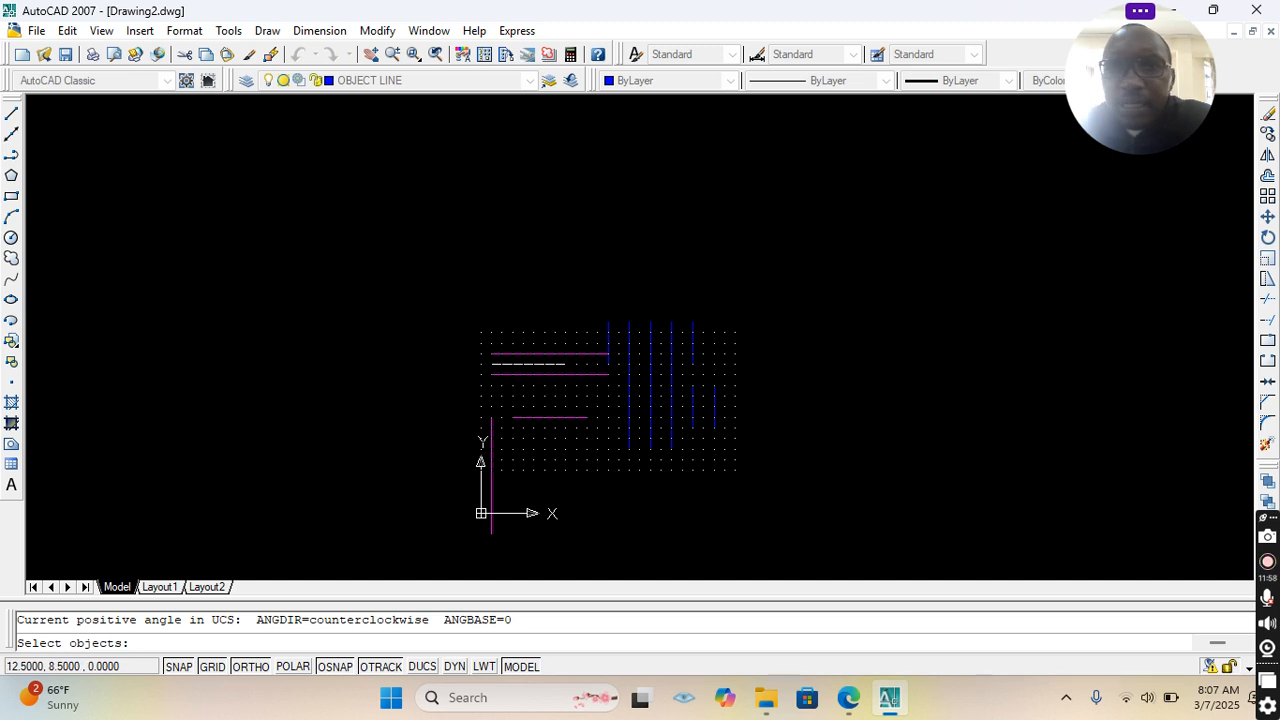
{"action": "scroll", "coordinate": [740, 337], "scroll_direction": "up", "scroll_amount": 3}
{"action": "scroll", "coordinate": [526, 314], "scroll_direction": "down", "scroll_amount": 2}
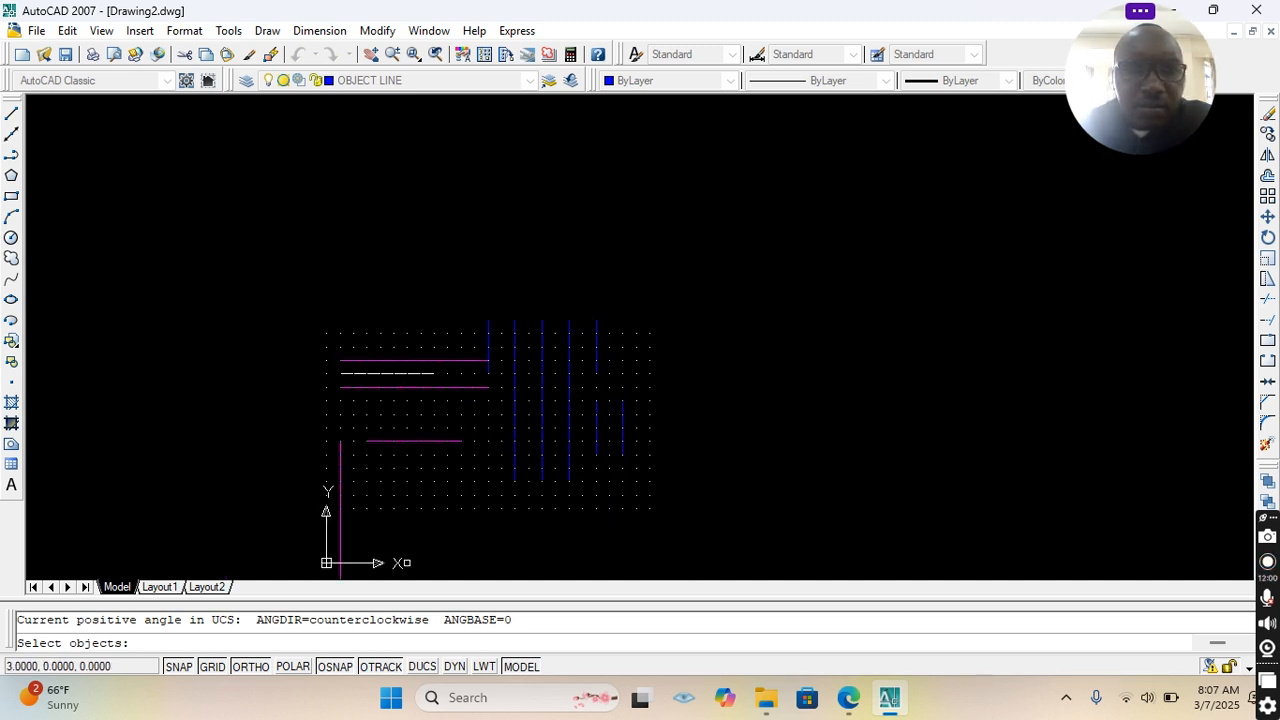
{"action": "scroll", "coordinate": [450, 550], "scroll_direction": "up", "scroll_amount": 3}
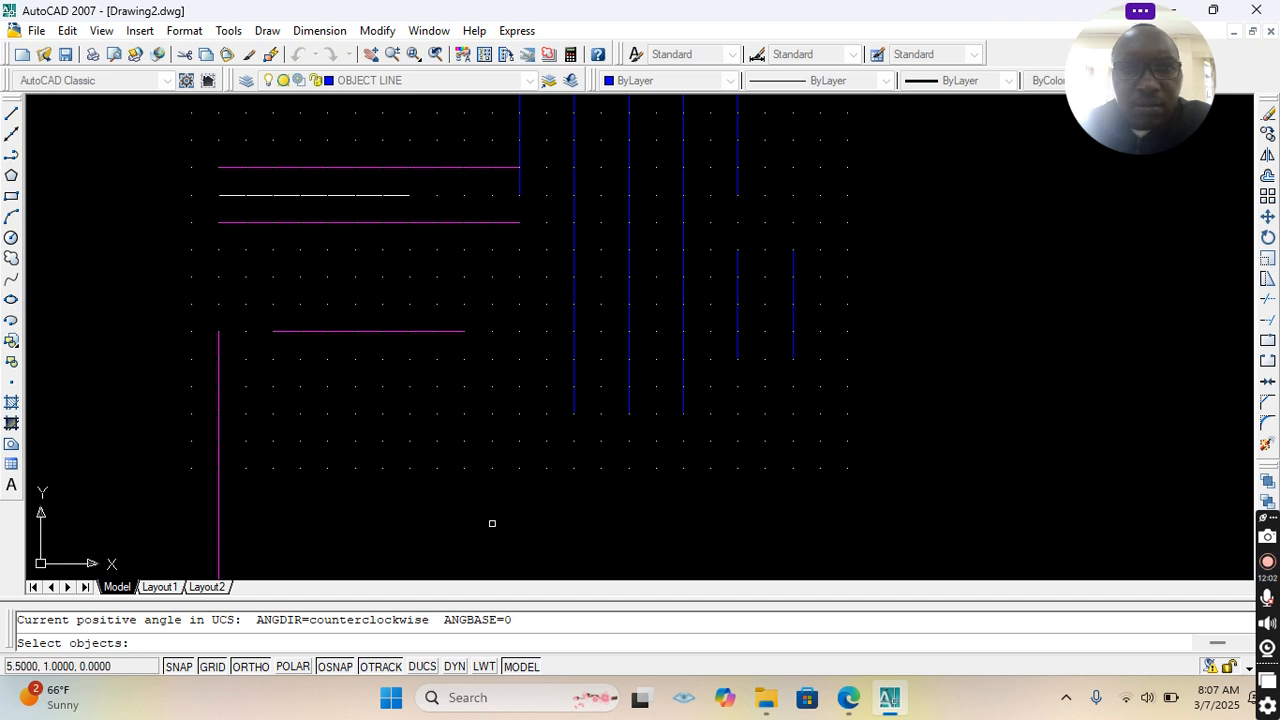
{"action": "scroll", "coordinate": [492, 523], "scroll_direction": "down", "scroll_amount": 3}
{"action": "scroll", "coordinate": [500, 526], "scroll_direction": "up", "scroll_amount": 3}
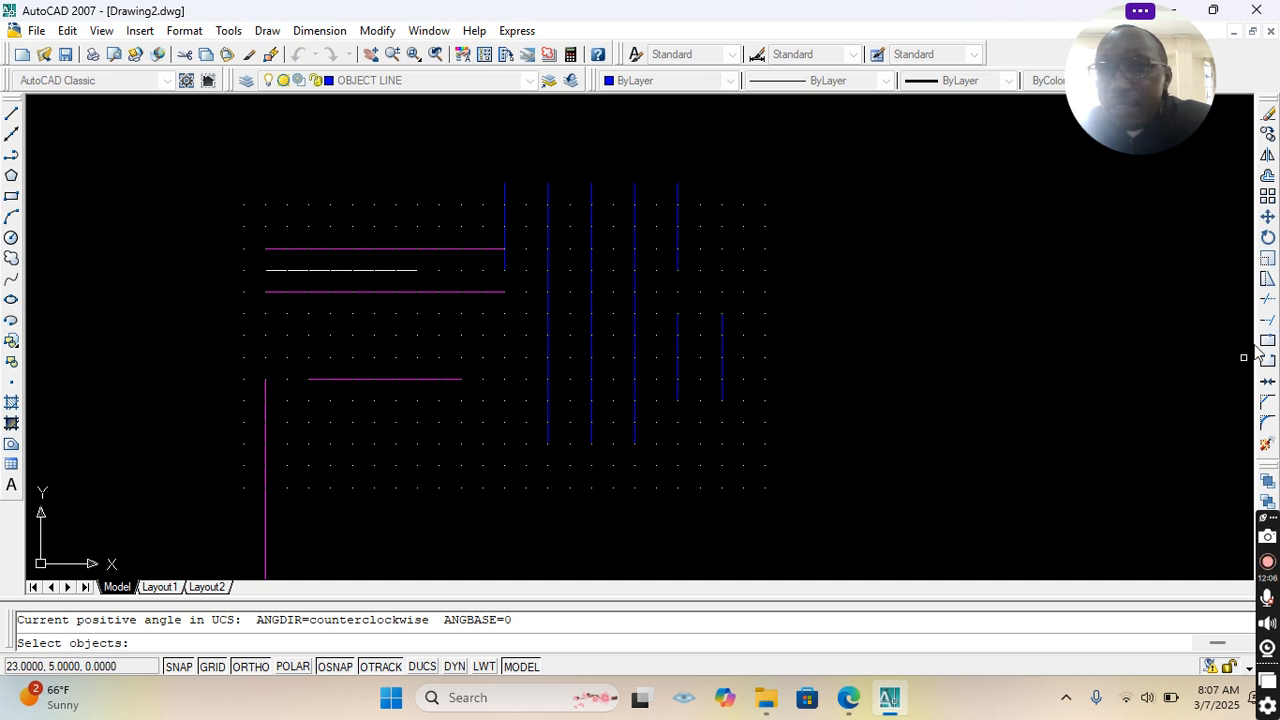
Step: Try to scale the short horizontal magenta line about its right endpoint, picking the scale factor about 1 unit to the right
{"action": "left_click", "coordinate": [1267, 259]}
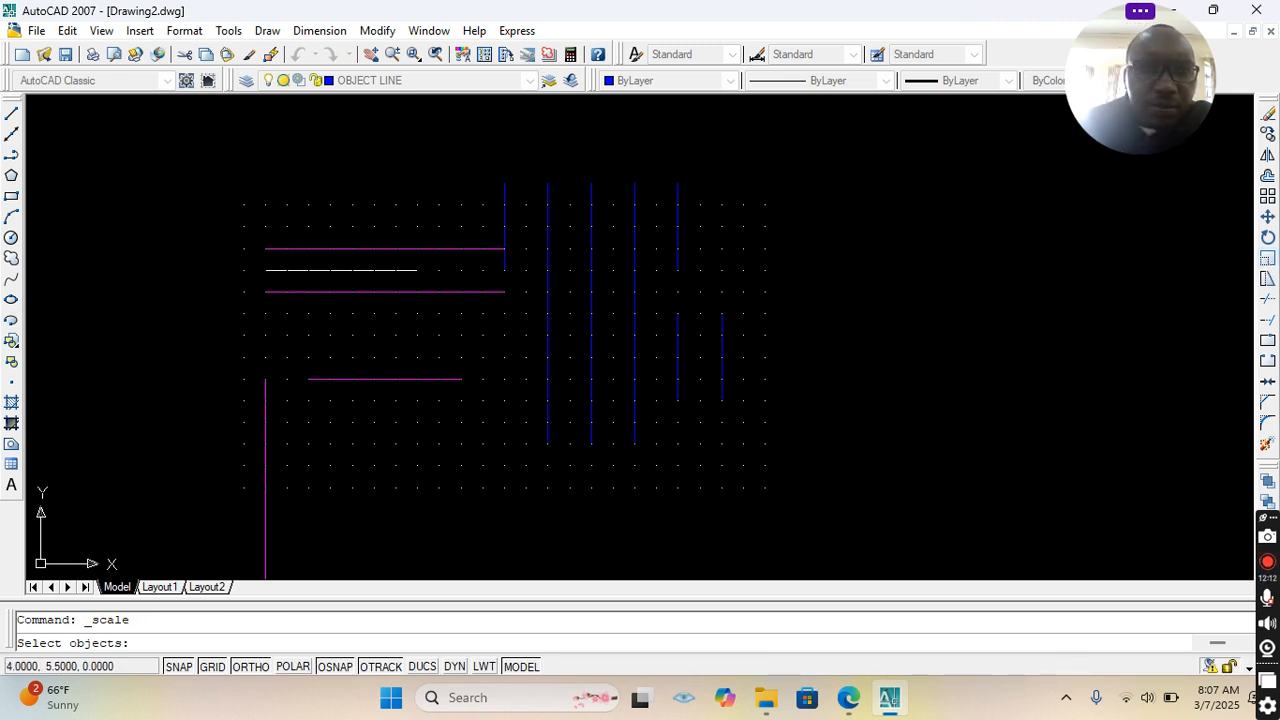
{"action": "left_click", "coordinate": [396, 379]}
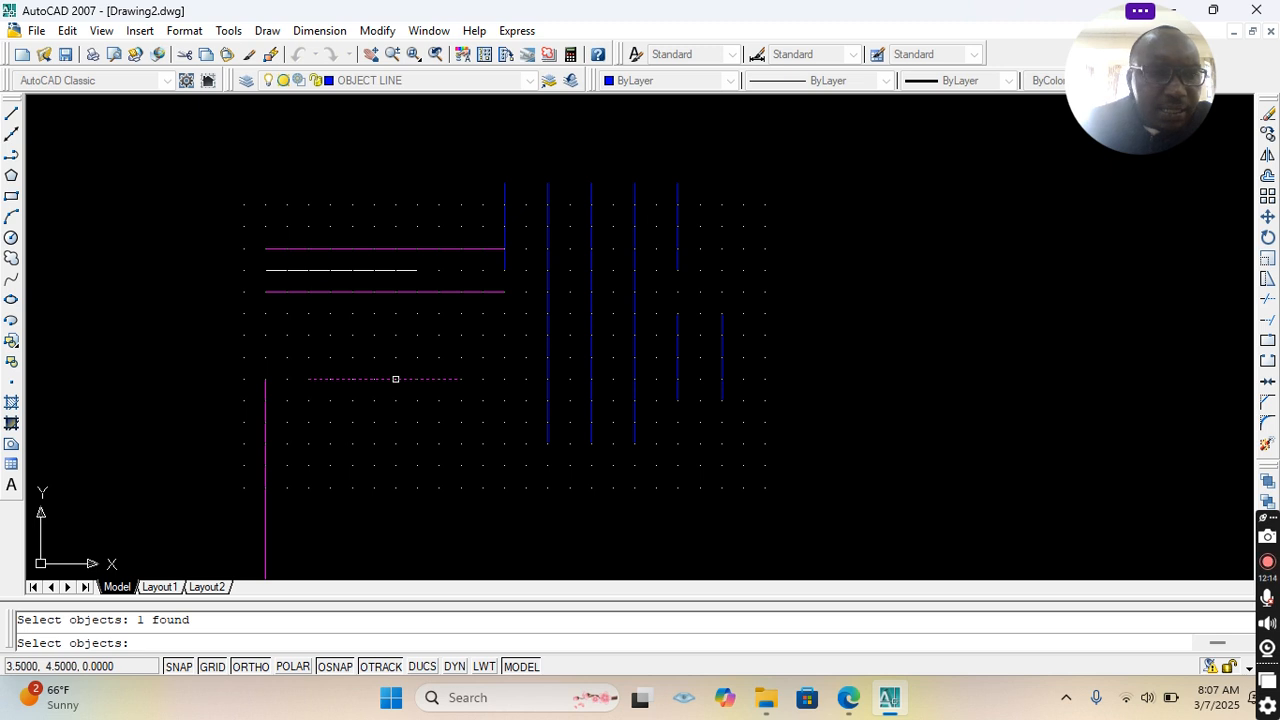
{"action": "key", "text": "Return"}
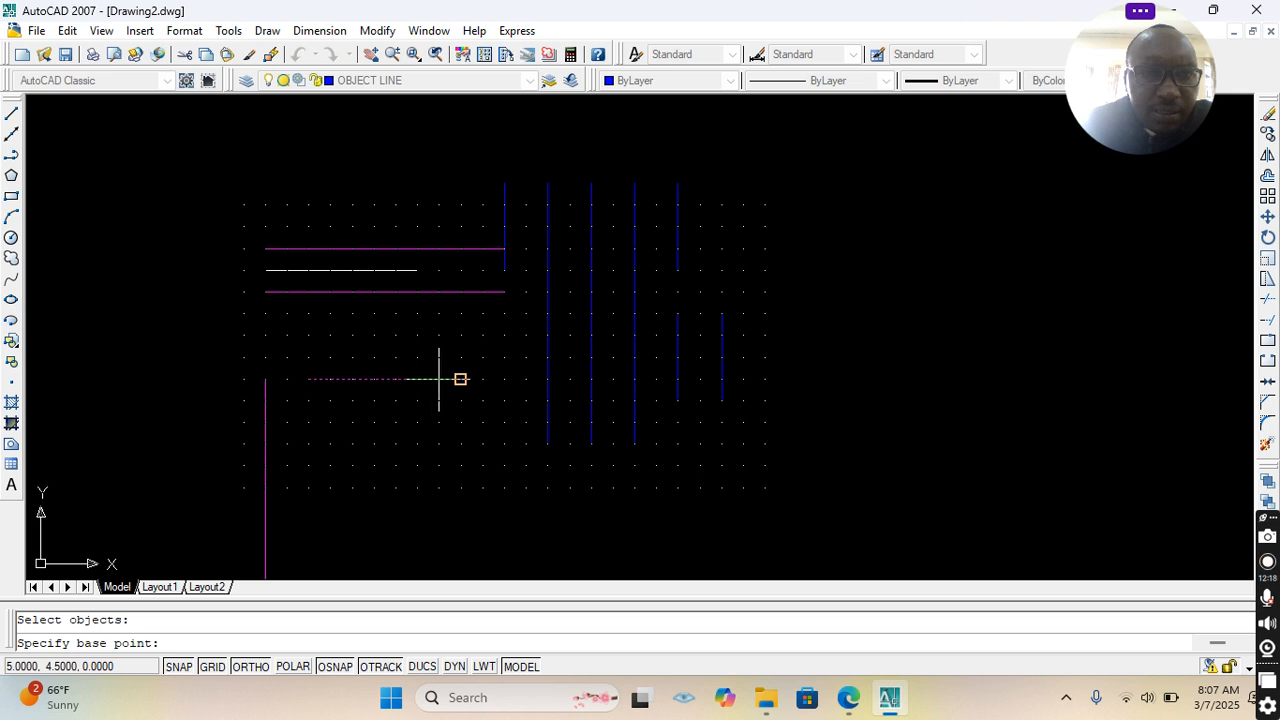
{"action": "left_click", "coordinate": [460, 379]}
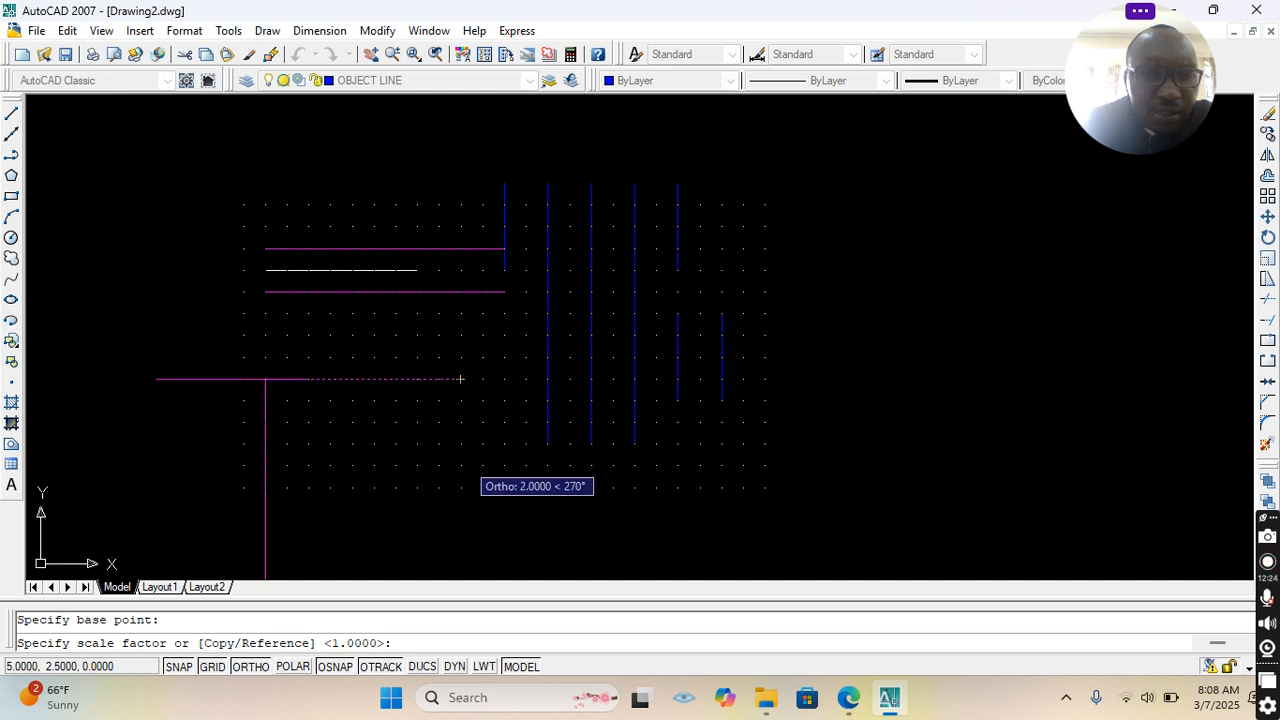
{"action": "left_click", "coordinate": [504, 400]}
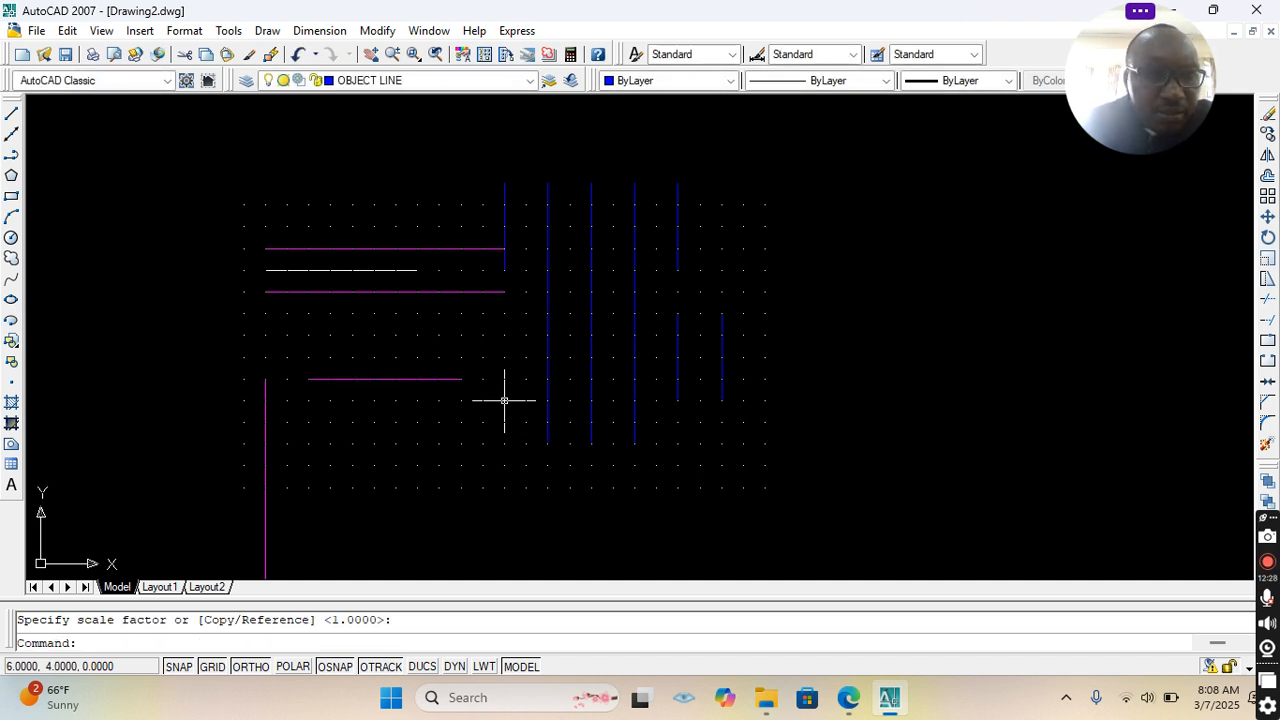
Step: Restart the Scale command on the short horizontal magenta line beside the vertical magenta line
{"action": "key", "text": "Return"}
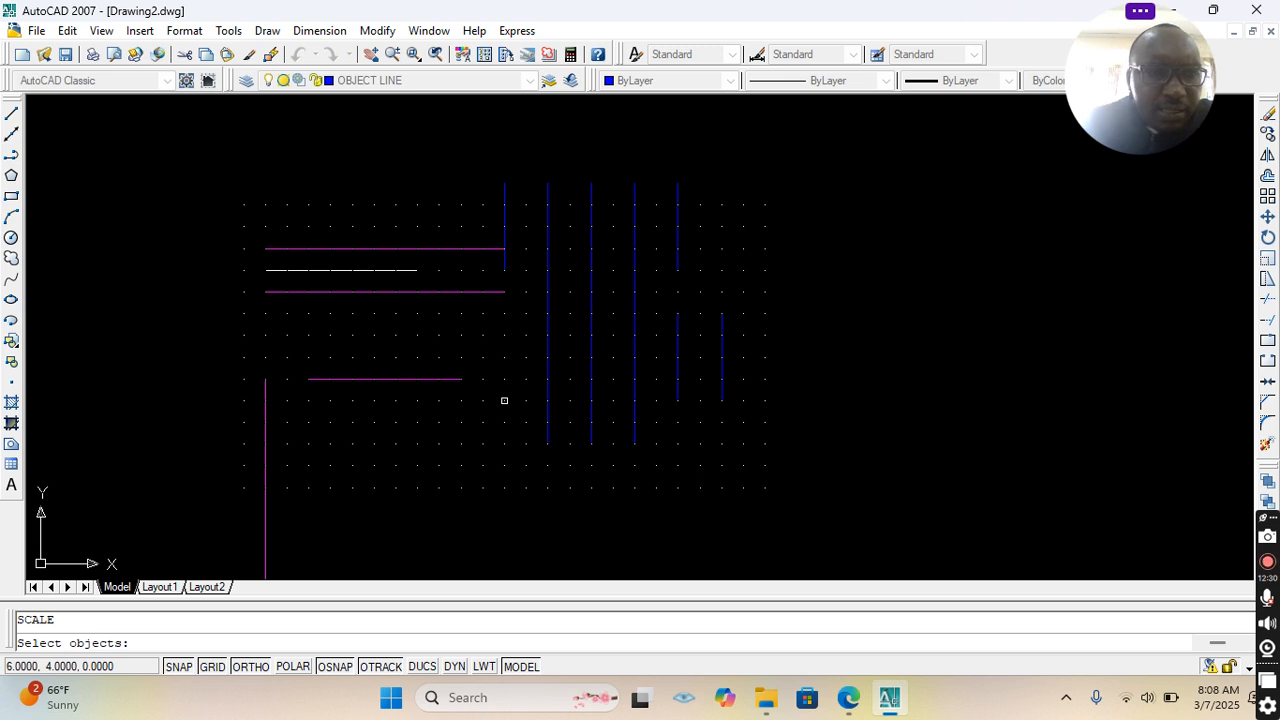
{"action": "left_click", "coordinate": [417, 379]}
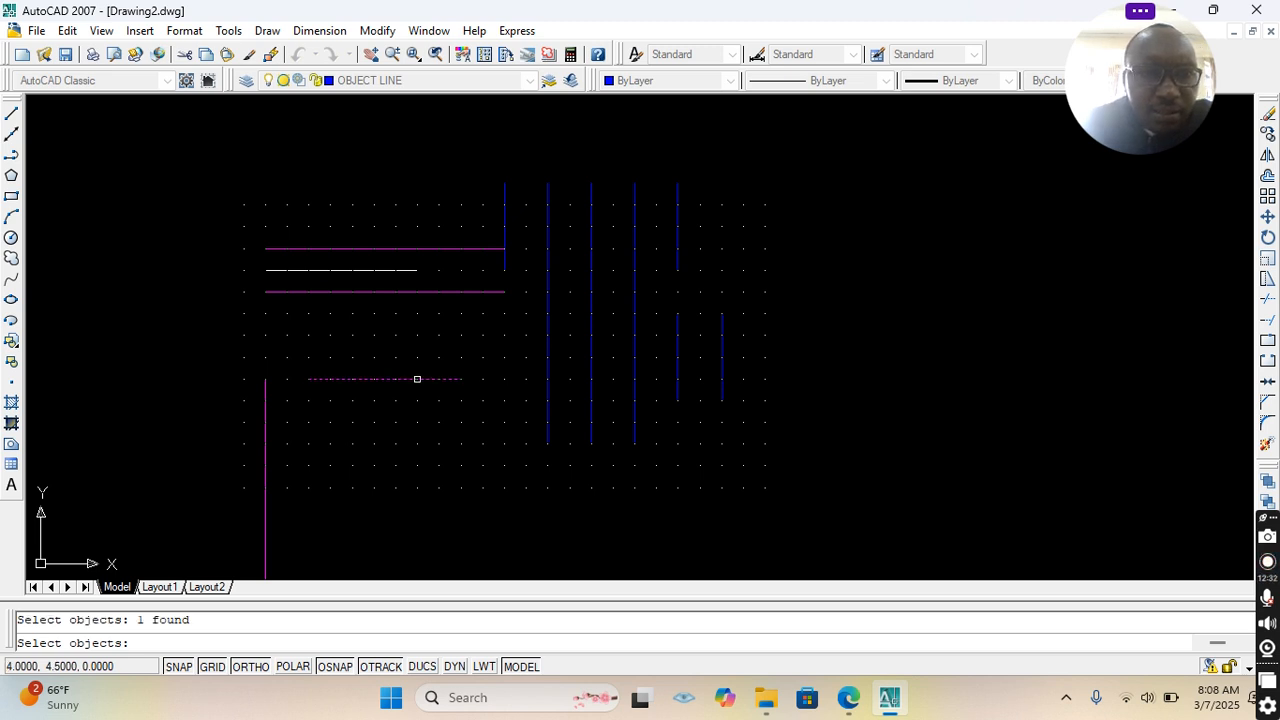